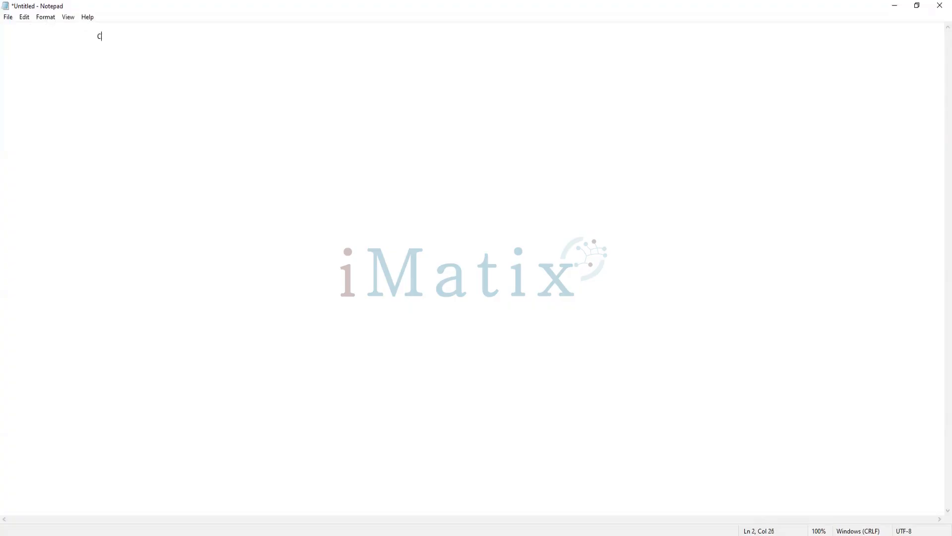
Complete the heading of the notes so it reads "Calculated fields"
key("BackSpace")
key("BackSpace")
key("BackSpace")
type("lculated fields")
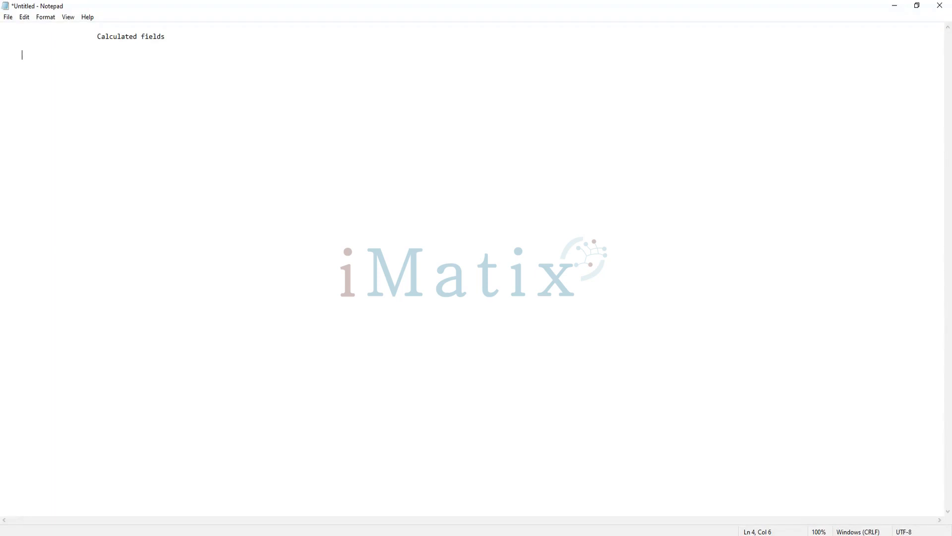
Write the first note: "1. Clalc fields are created to perform formatting, arithetic calculations, data formaating"
type("1. Clalc fields are created to perform")
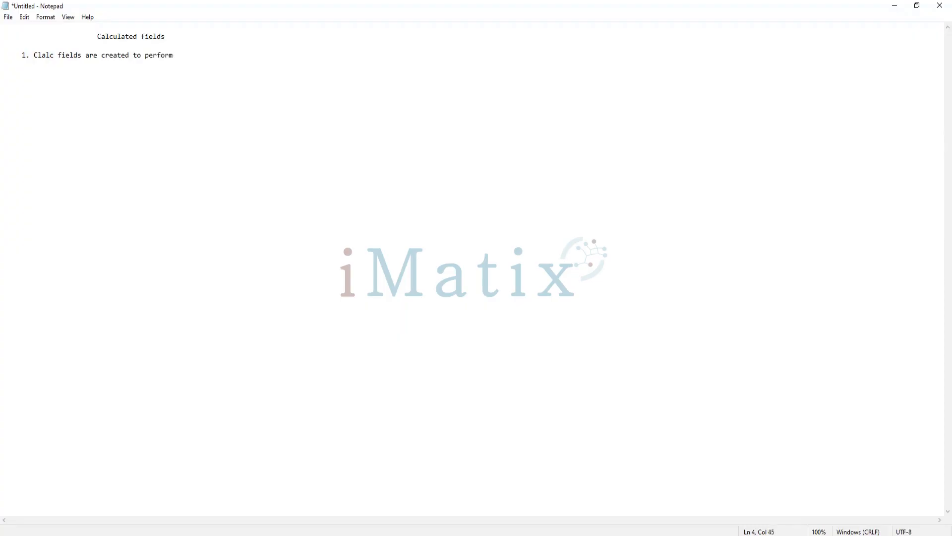
type(" formatting")
type(", arti")
key("BackSpace")
key("BackSpace")
type("ithetic calculations , data ")
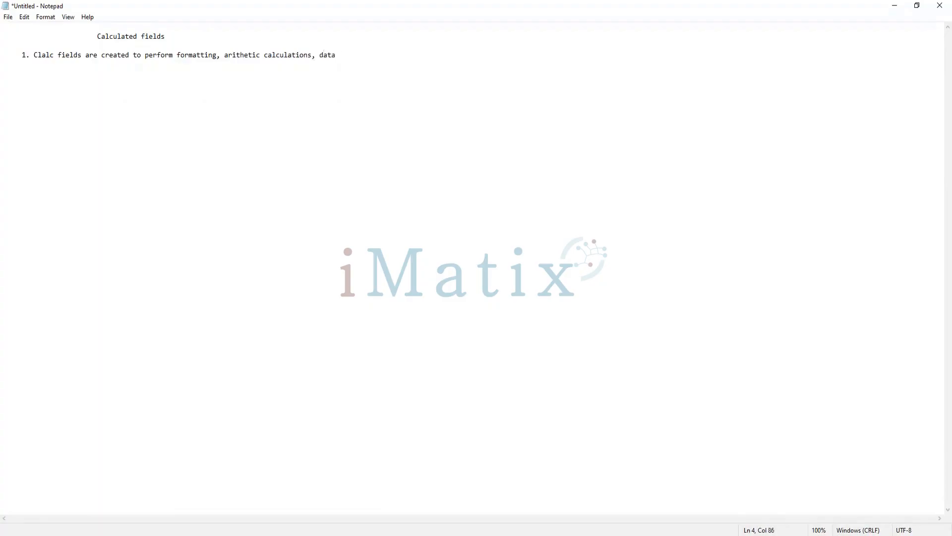
type("formaating")
left_click(291, 519)
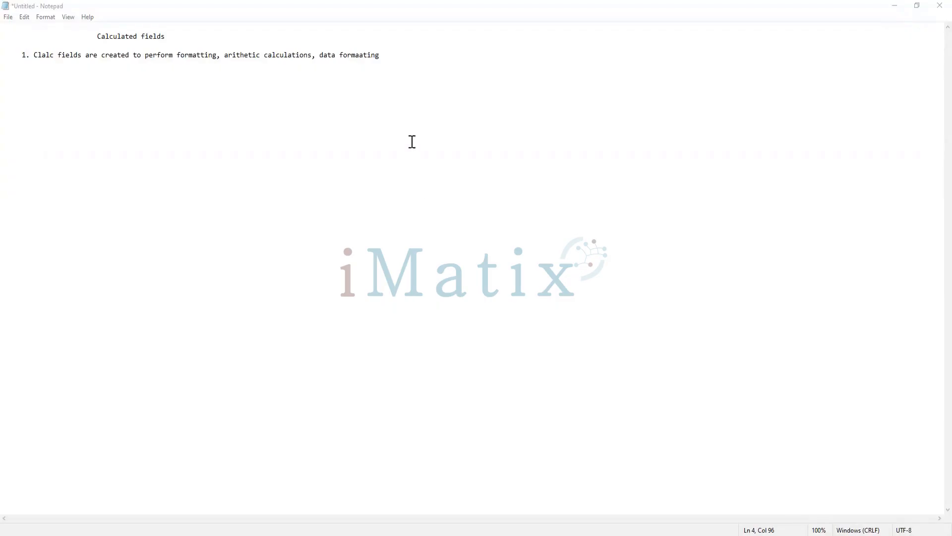
Extend the first note with ", evaluations , define constant values"
left_click(400, 51)
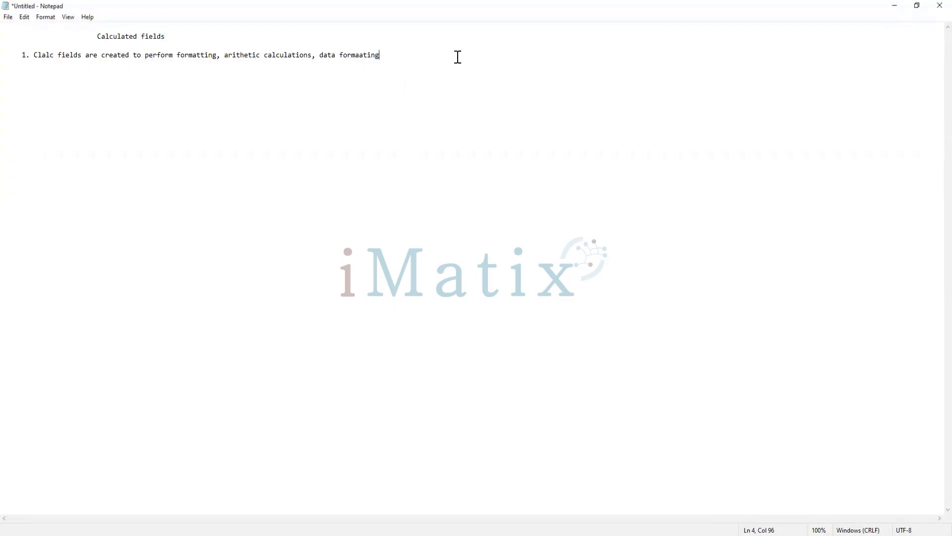
type(",")
type("evaluations ,")
type("defini")
key("BackSpace")
type("e constant ")
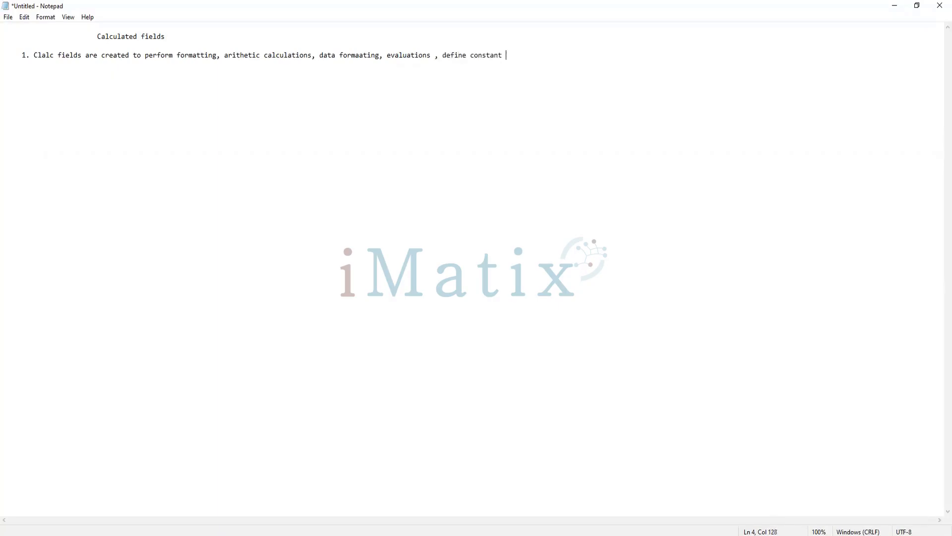
type("values")
Add a second note on the following line: "2. Calc fields are based on the delivered fields"
key("Return")
key("Return")
key("BackSpace")
type("2. Calc fie;ds")
key("BackSpace")
key("BackSpace")
key("BackSpace")
key("BackSpace")
type("lds are based o n")
key("BackSpace")
type("n the deli")
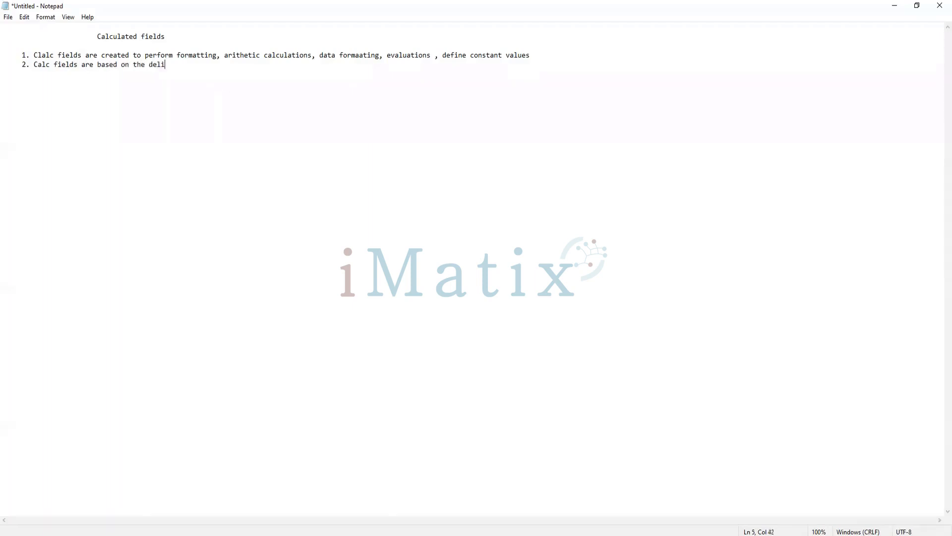
type("vered fields")
key("BackSpace")
key("BackSpace")
type("ds")
Extend the second note with "and also based on existing calc fields"
type("and also vbased")
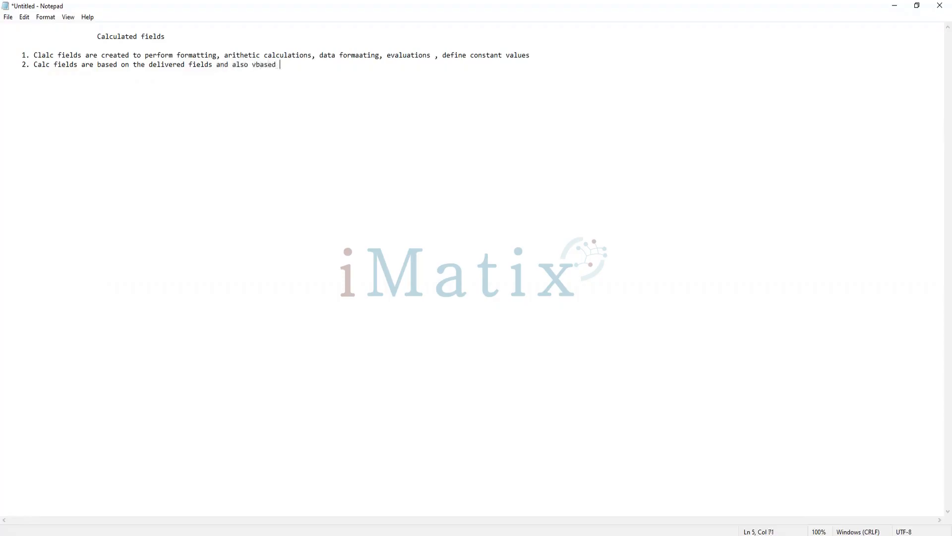
key("BackSpace")
key("BackSpace")
key("BackSpace")
key("BackSpace")
key("BackSpace")
key("BackSpace")
key("BackSpace")
type("based on existing calc fields")
Highlight the purposes listed in the first note, followed by the delivered fields and existing calc fields in the second
left_click_drag(157, 54, 548, 59)
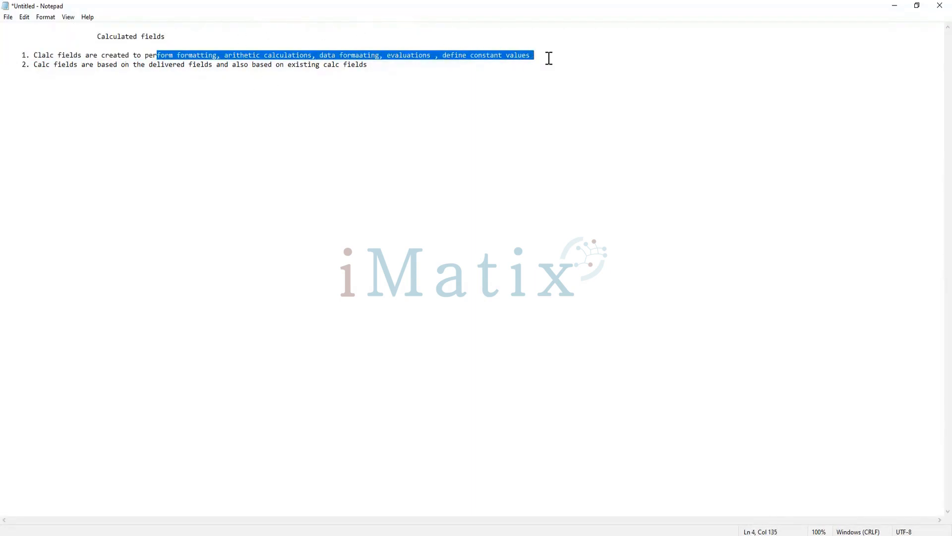
left_click(352, 65)
left_click_drag(157, 64, 209, 64)
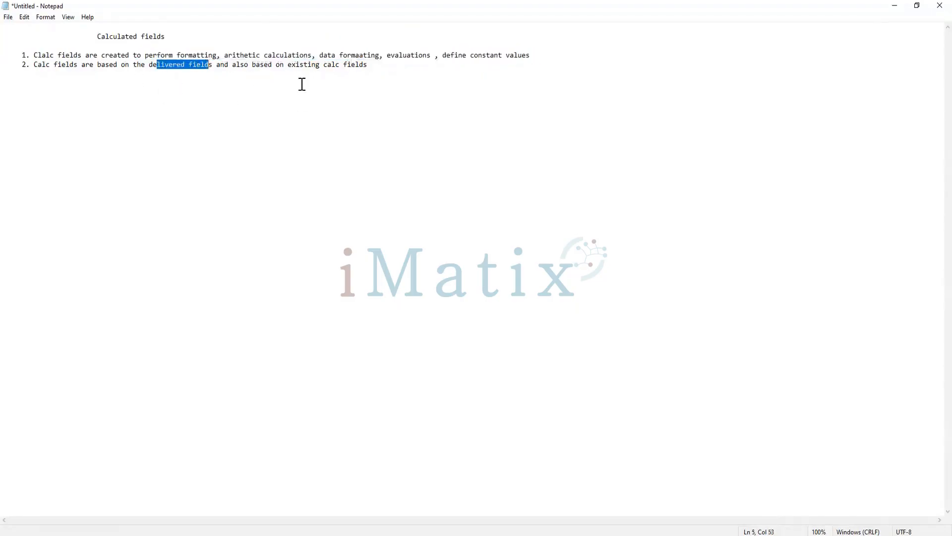
left_click_drag(291, 64, 365, 64)
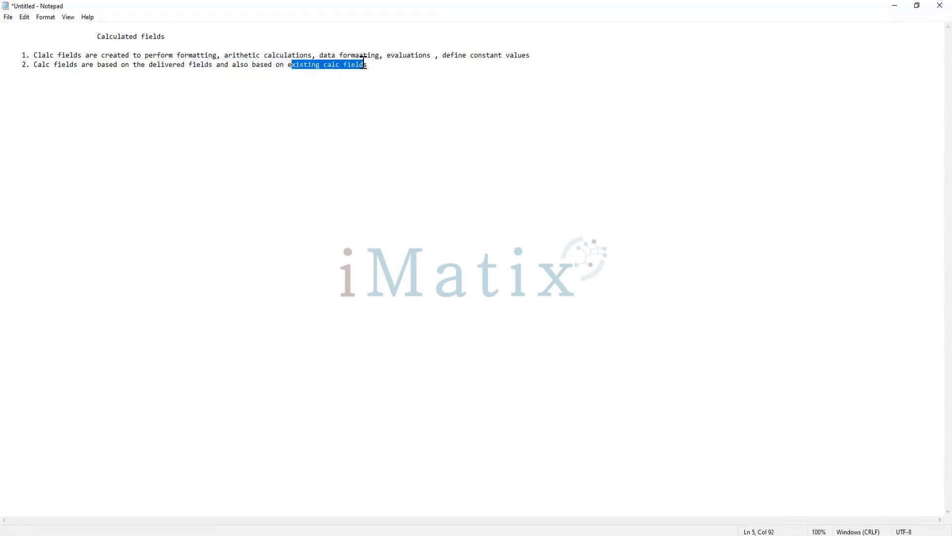
Add a third note below the second: "3. calc fields used mostly in custom reports, condition rules,"
left_click(391, 63)
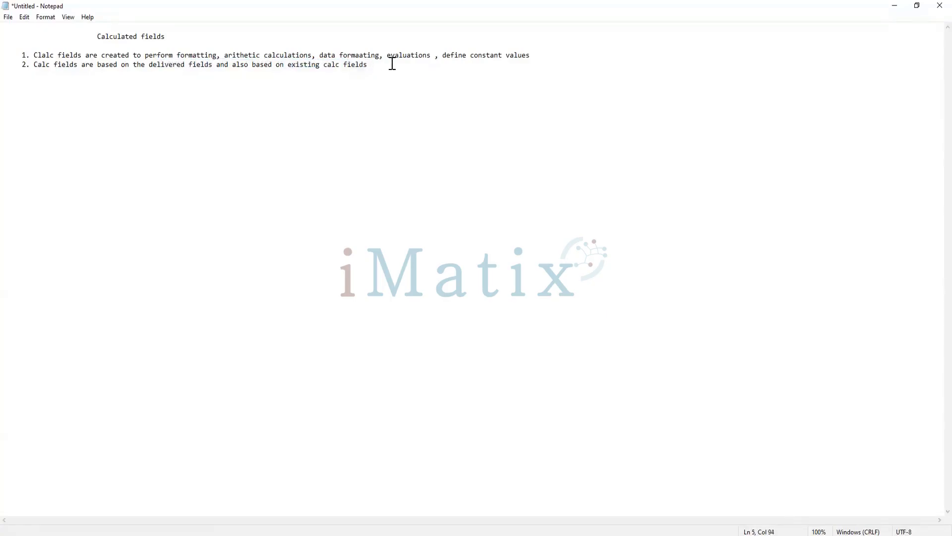
key("Return")
type("3. calc fields used mostly in custom r")
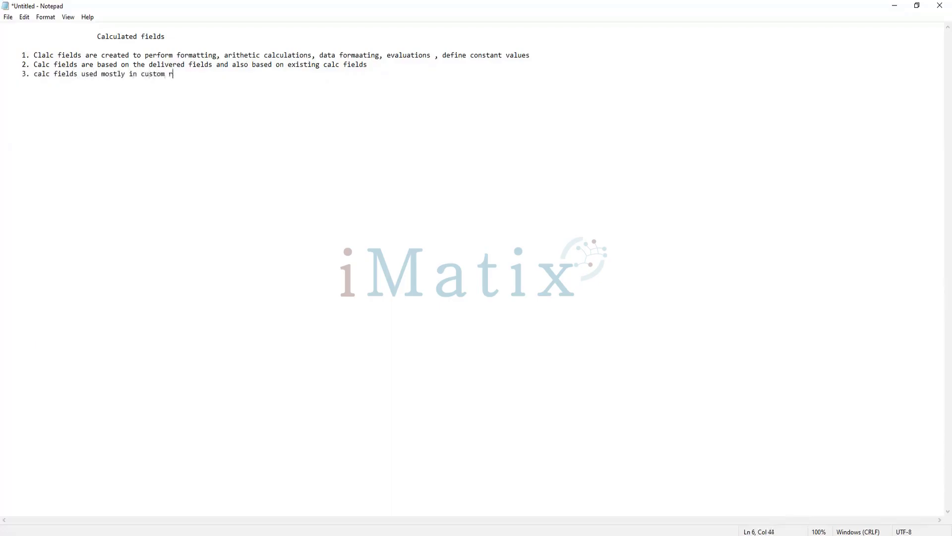
type("eports")
type(".")
key("BackSpace")
key("BackSpace")
type(". c")
type("o")
type("ndition ri")
key("BackSpace")
type("ules, ")
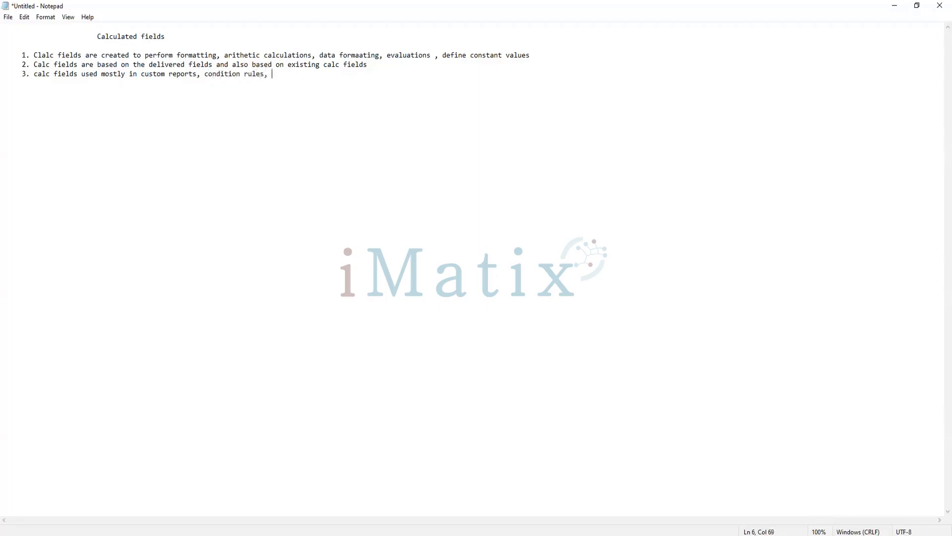
Extend the third note with "business process, scheduling process"
type("business [r")
key("BackSpace")
key("BackSpace")
type("process, scheduling ")
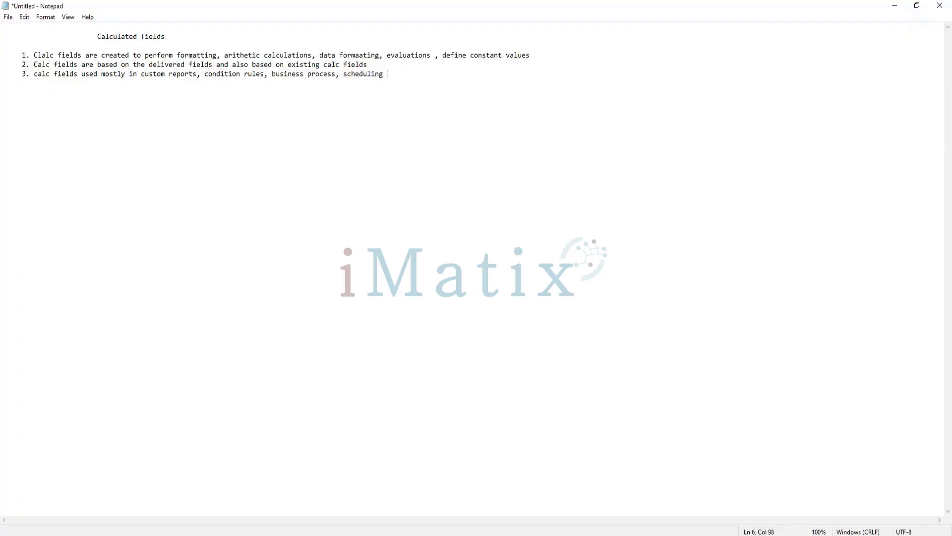
type("process")
Finish the third note with "and integrations"
type("and in i")
key("BackSpace")
type("re")
key("BackSpace")
key("BackSpace")
type("r")
key("BackSpace")
type("tehra")
key("BackSpace")
key("BackSpace")
key("BackSpace")
type("grations")
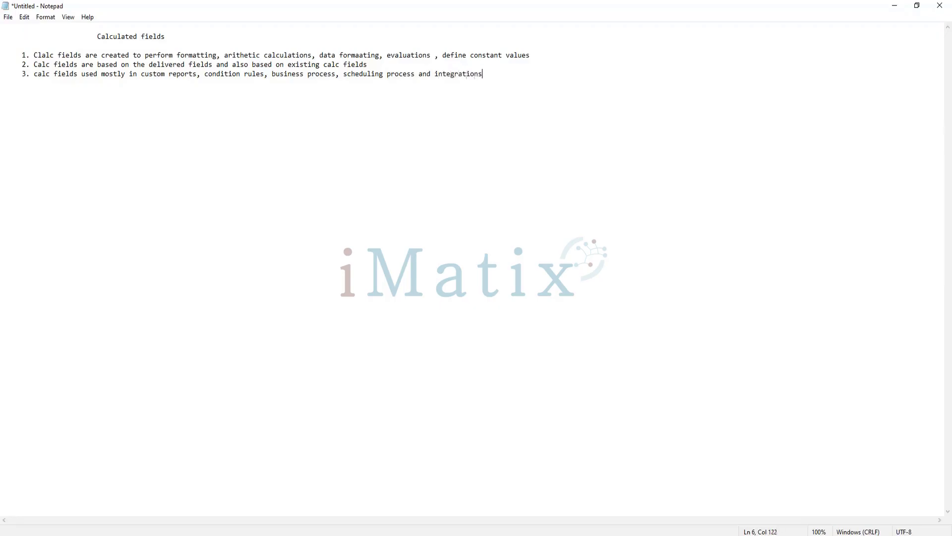
Review the three notes on calculated fields, highlighting their purposes and where they are used
left_click(42, 73)
left_click_drag(42, 73, 495, 92)
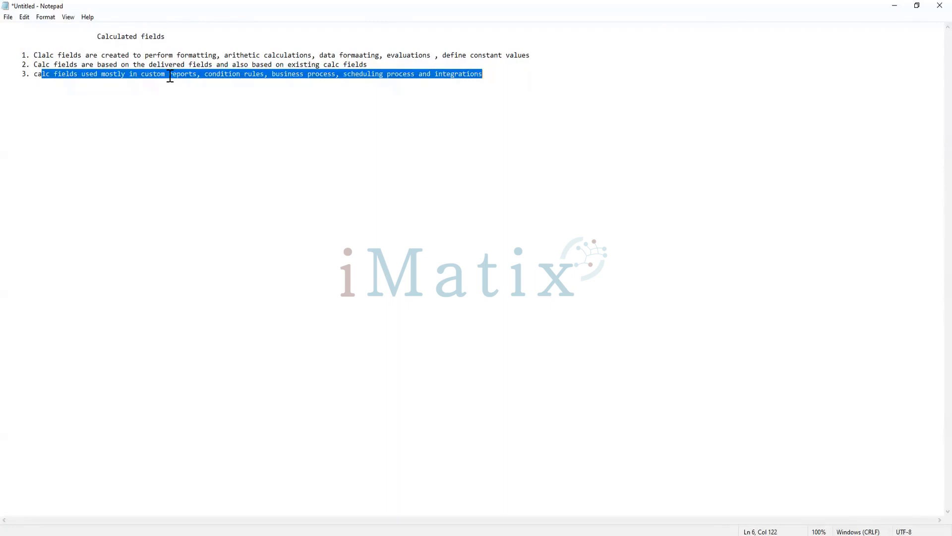
left_click(496, 79)
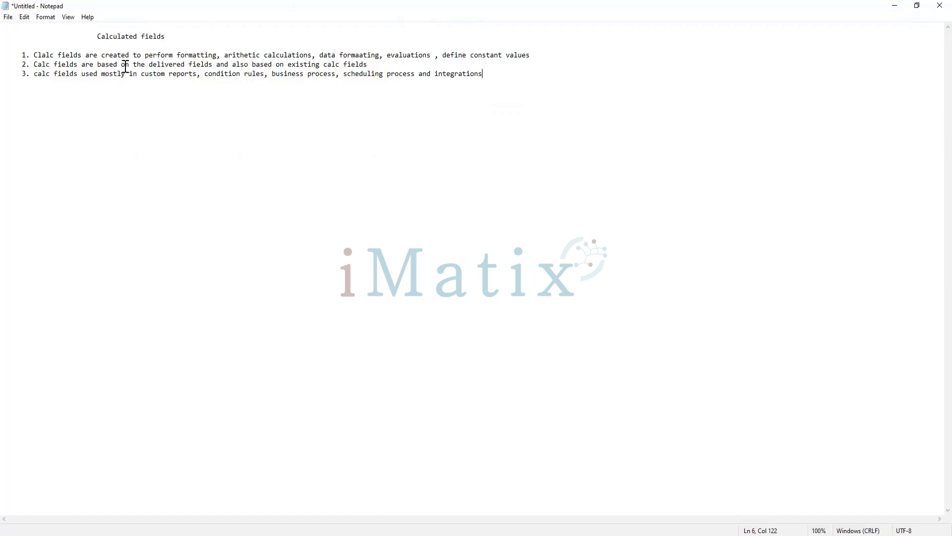
left_click_drag(162, 58, 540, 55)
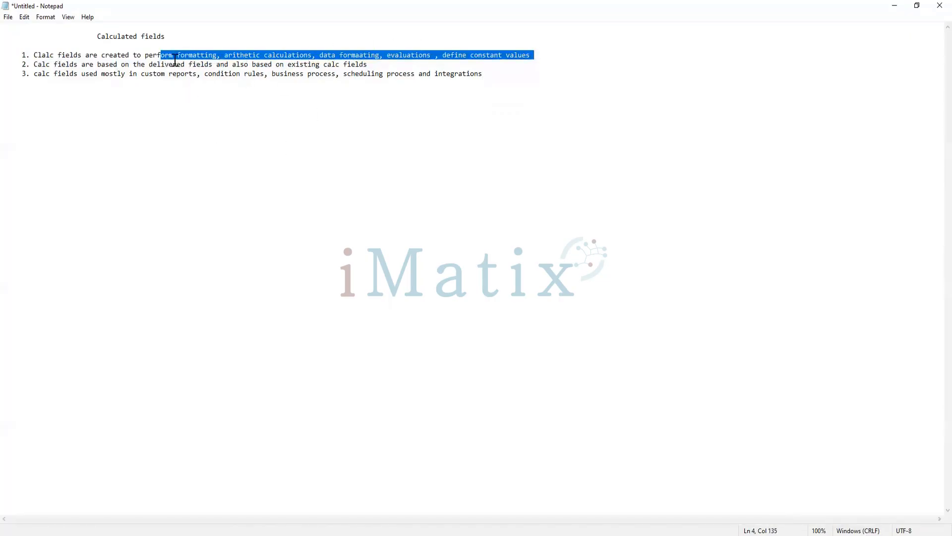
left_click(157, 56)
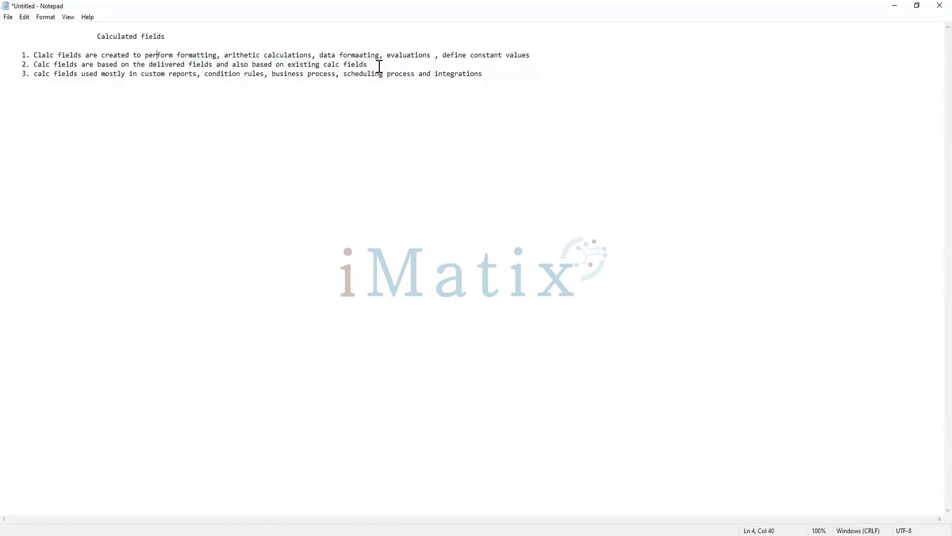
left_click(285, 53)
left_click(403, 55)
left_click_drag(97, 55, 517, 73)
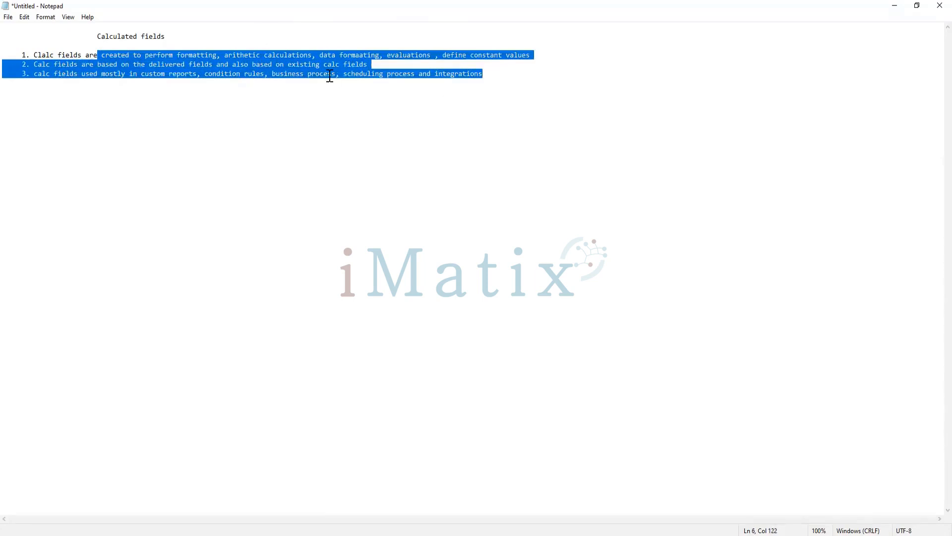
left_click(446, 73)
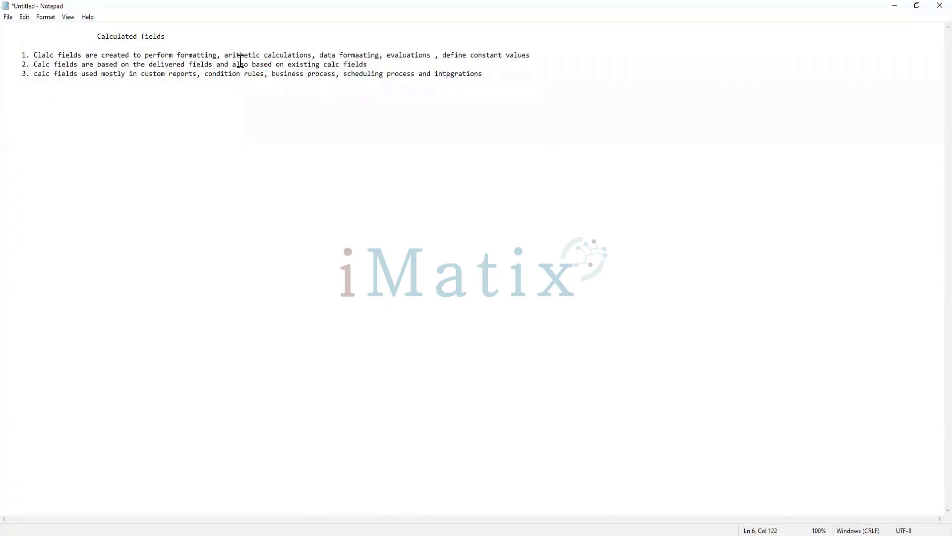
left_click(146, 58)
left_click_drag(163, 59, 451, 54)
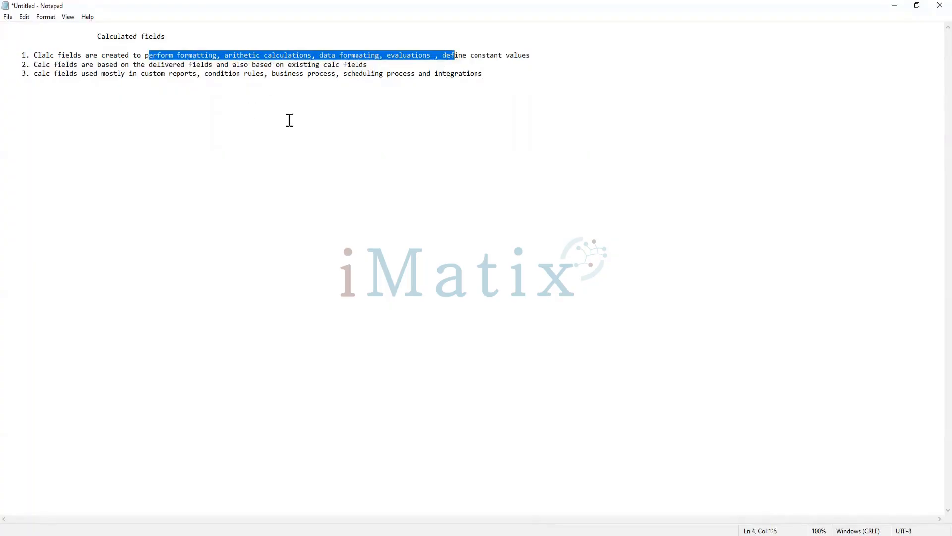
left_click(510, 74)
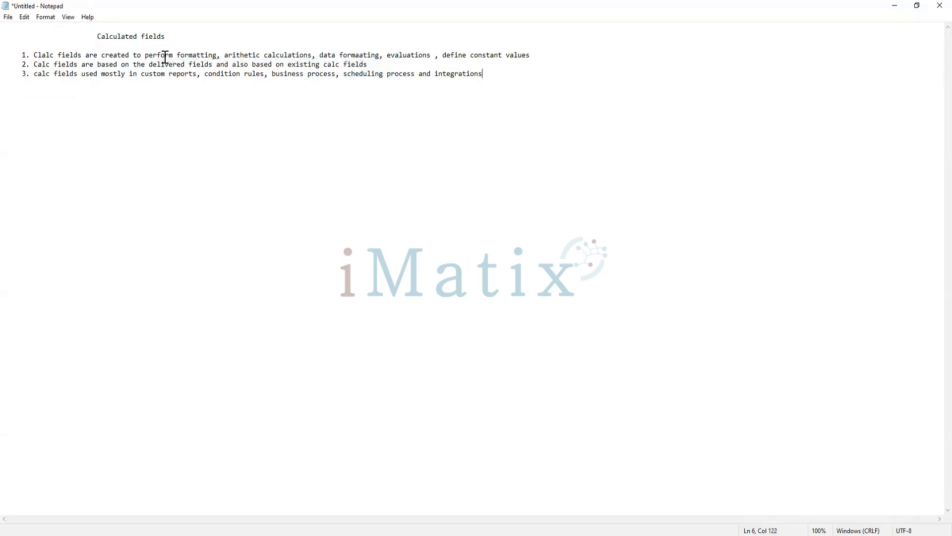
left_click_drag(177, 55, 440, 57)
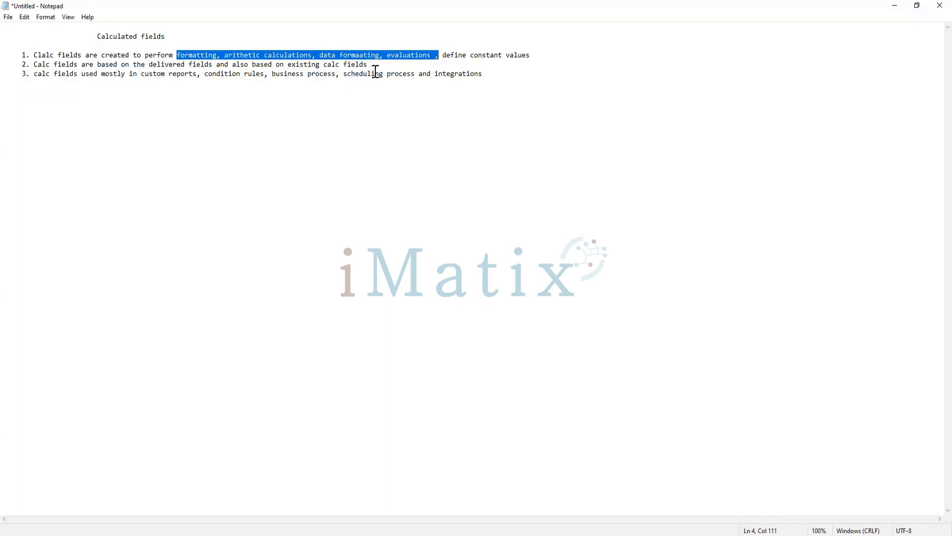
left_click(500, 78)
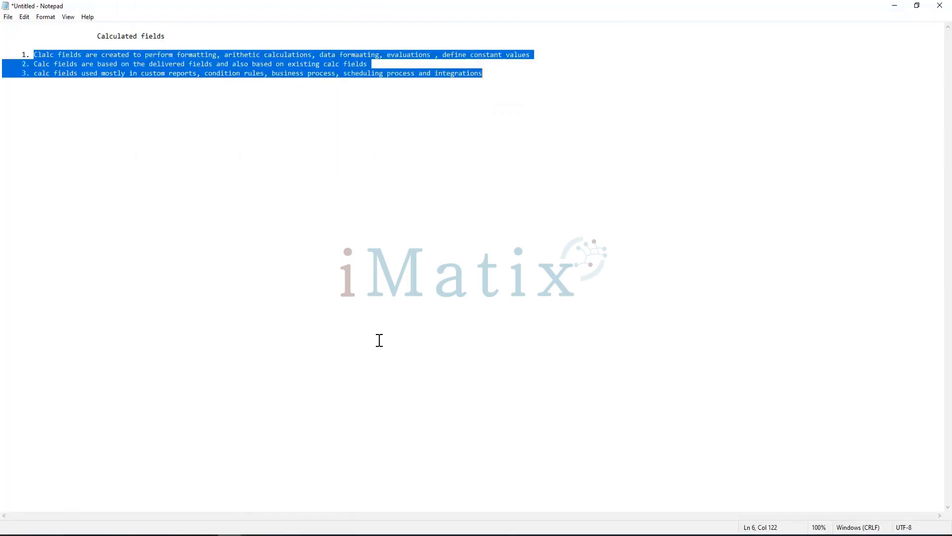
Switch to Workday and search for "create calc field"
left_click(377, 535)
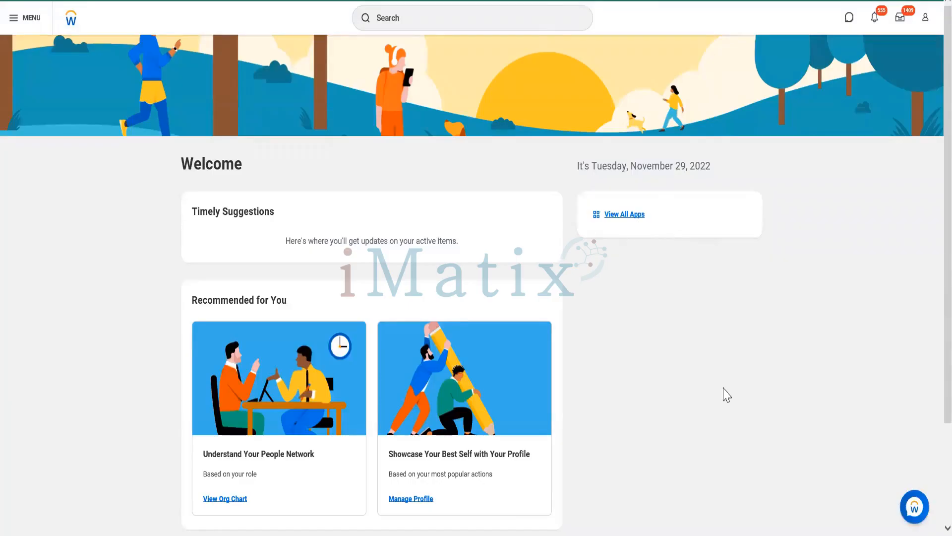
left_click(521, 18)
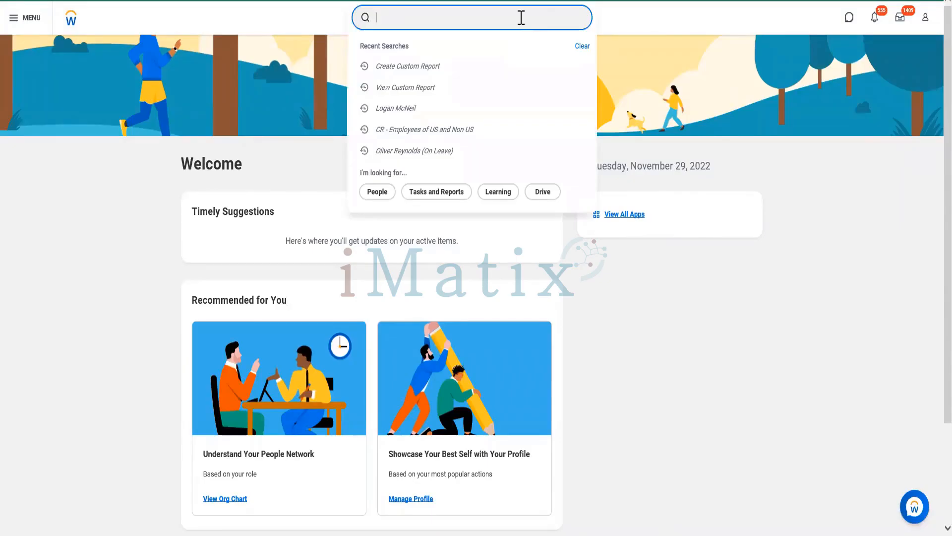
type("create calc field")
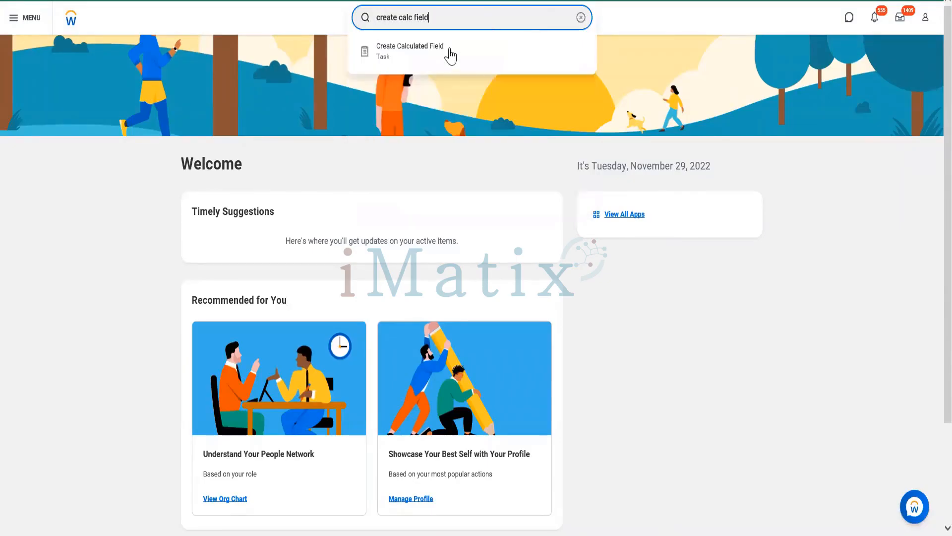
Search for "rd:US and Non US" and open the custom report "CR - Employees of US and Non US"
triple_click(497, 20)
type("rd")
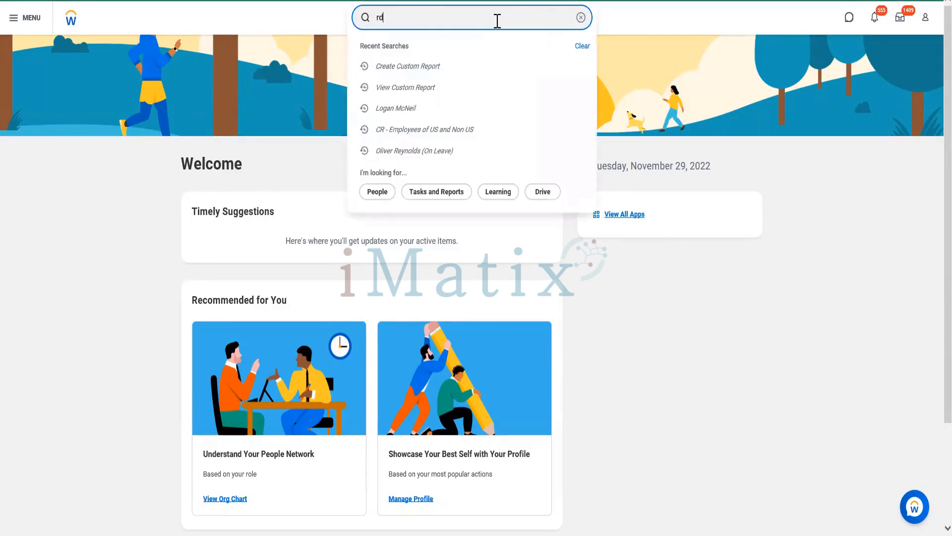
type(":")
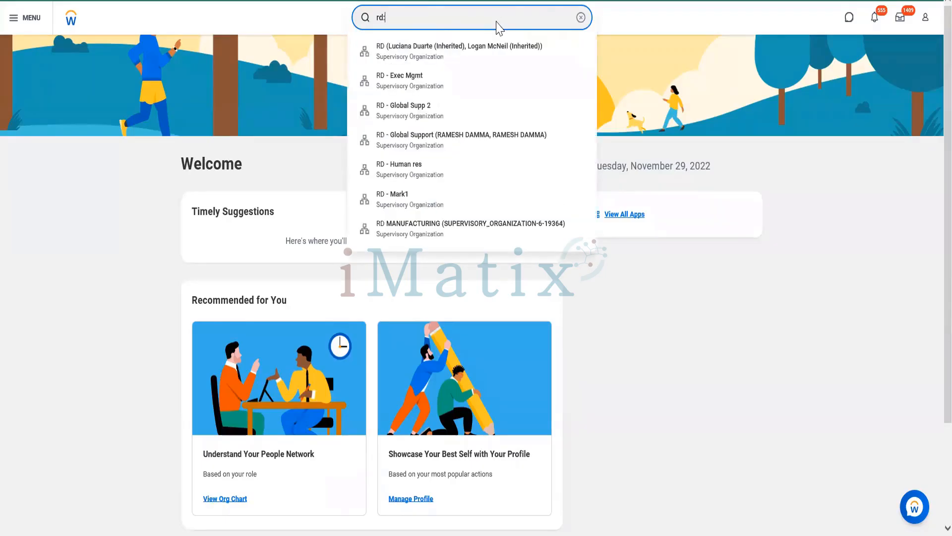
type("US and Non US")
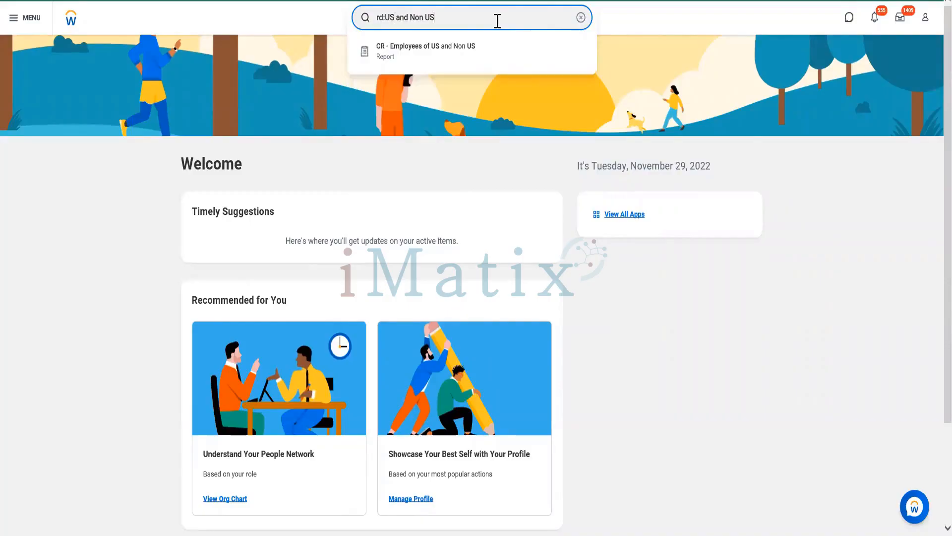
left_click(459, 53)
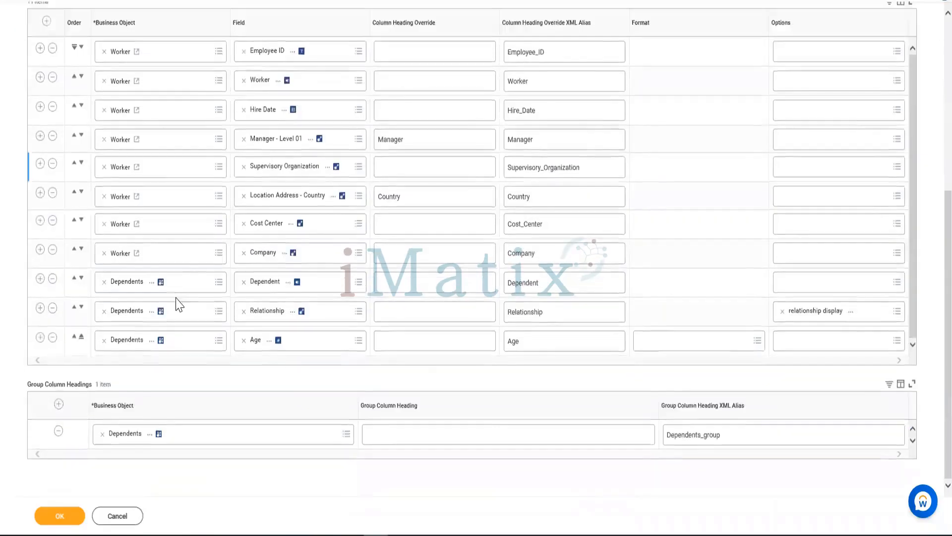
Show the field choices for the blank first Worker row, including the option to create a calculated field for the report
scroll(176, 304, "up", 10)
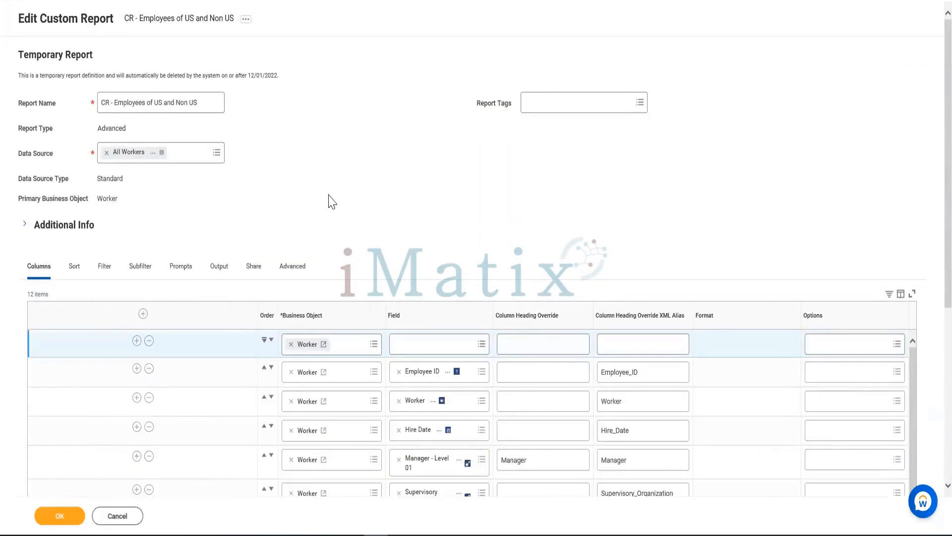
left_click(314, 343)
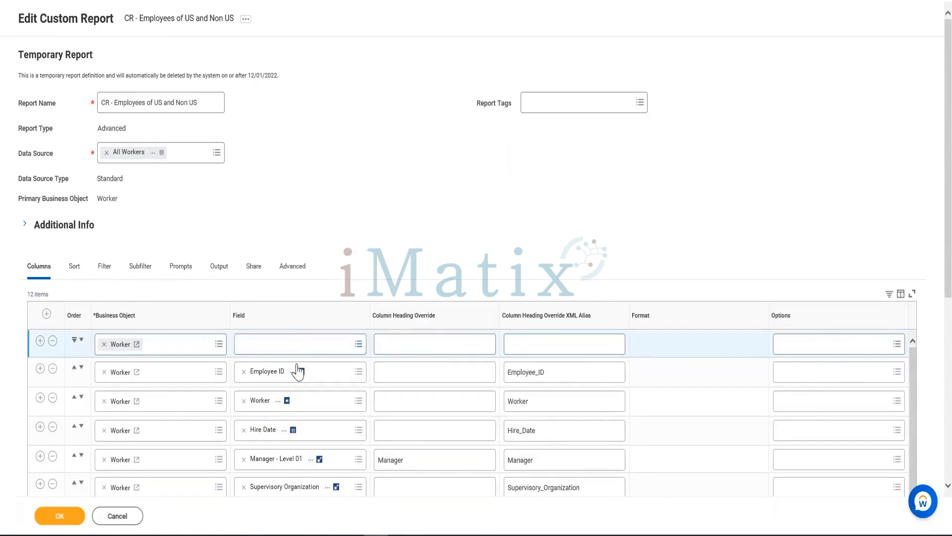
left_click(289, 340)
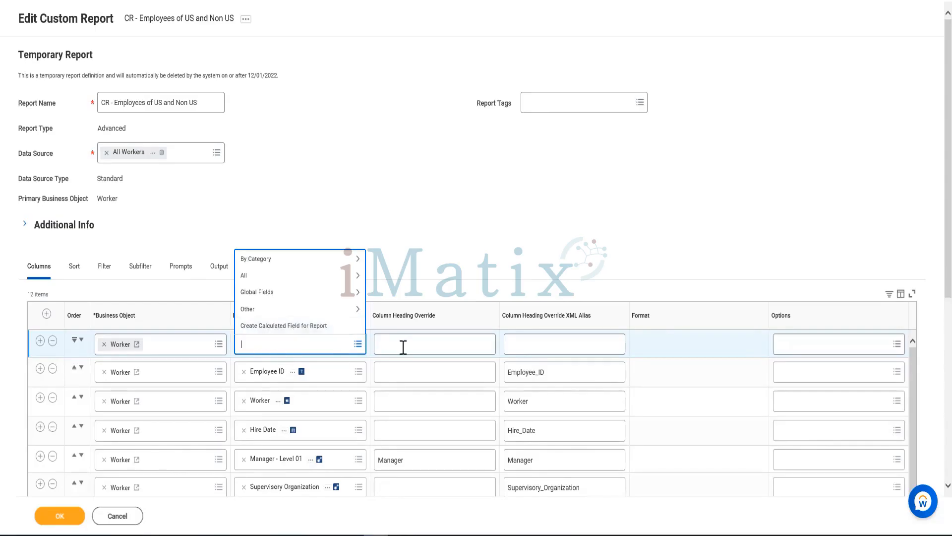
scroll(367, 339, "down", 3)
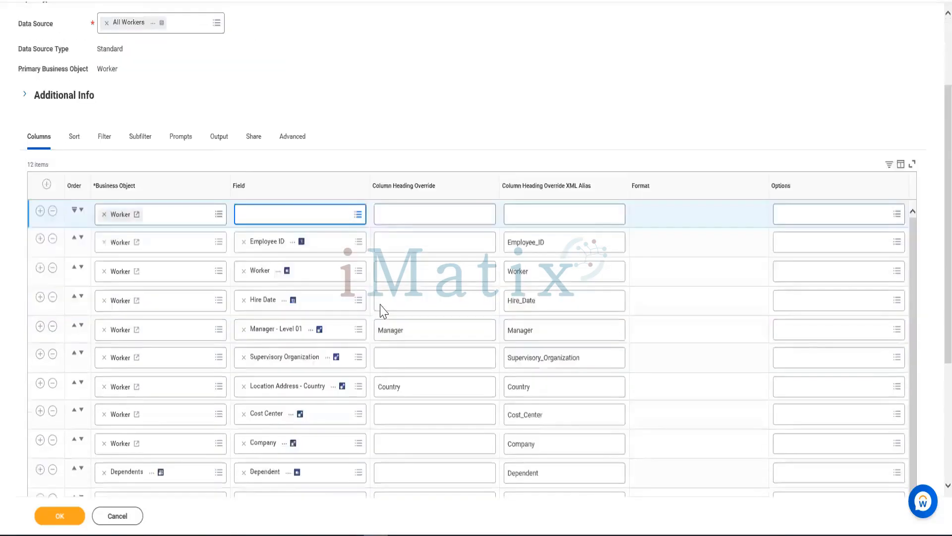
scroll(383, 308, "up", 3)
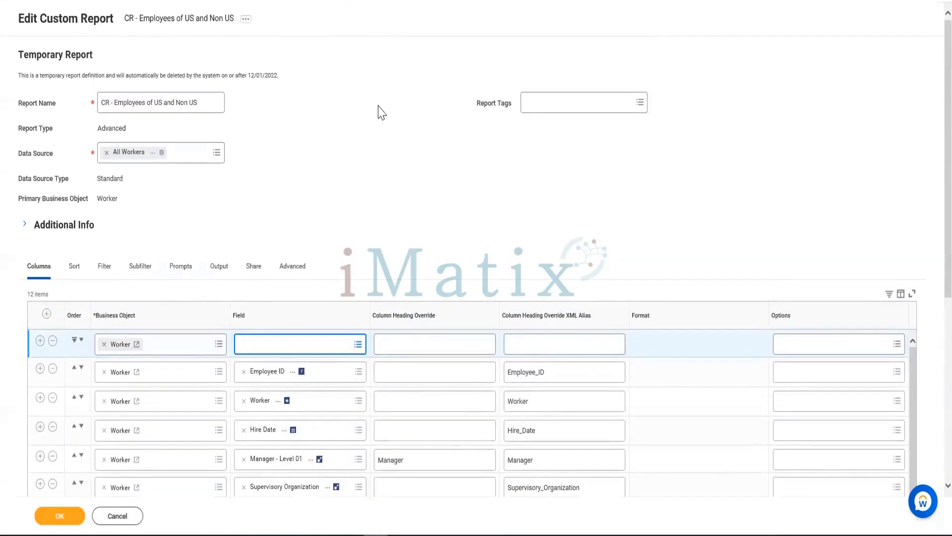
scroll(326, 206, "down", 2)
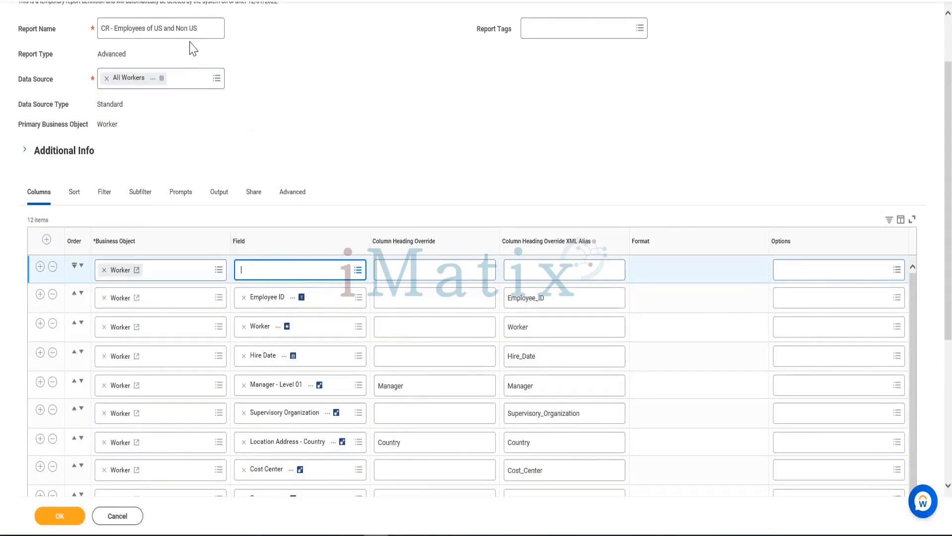
Highlight the report name, show the blank row's field choices again, and discard the unsaved report changes
left_click(209, 29)
left_click_drag(214, 28, 102, 31)
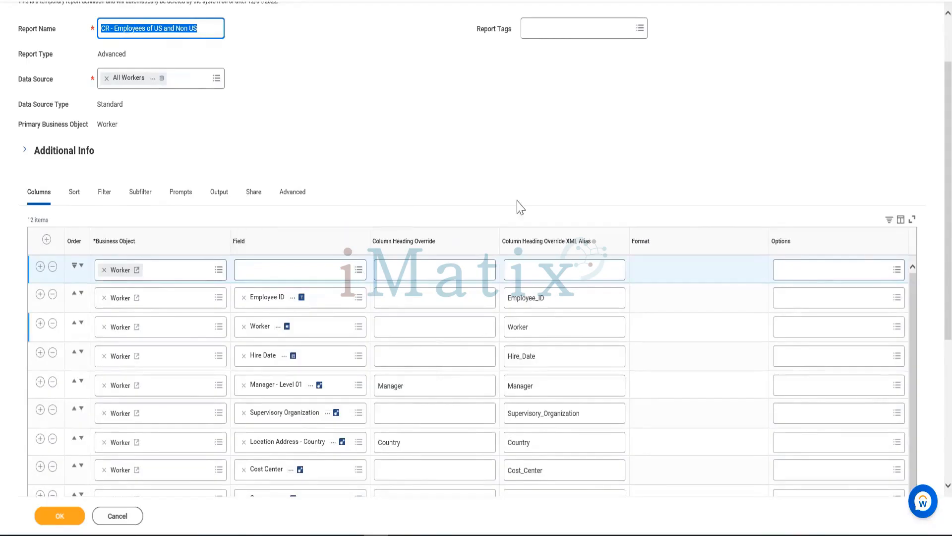
left_click(280, 268)
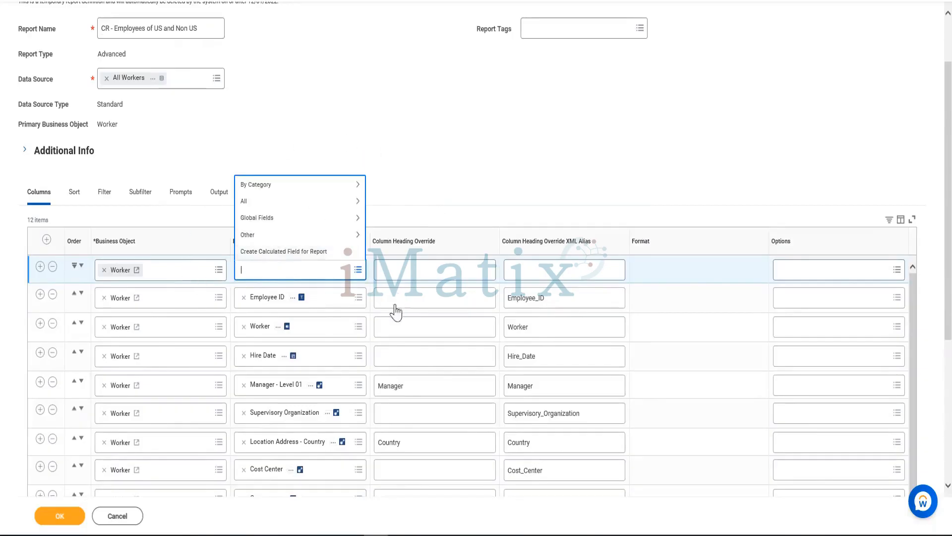
scroll(397, 308, "up", 2)
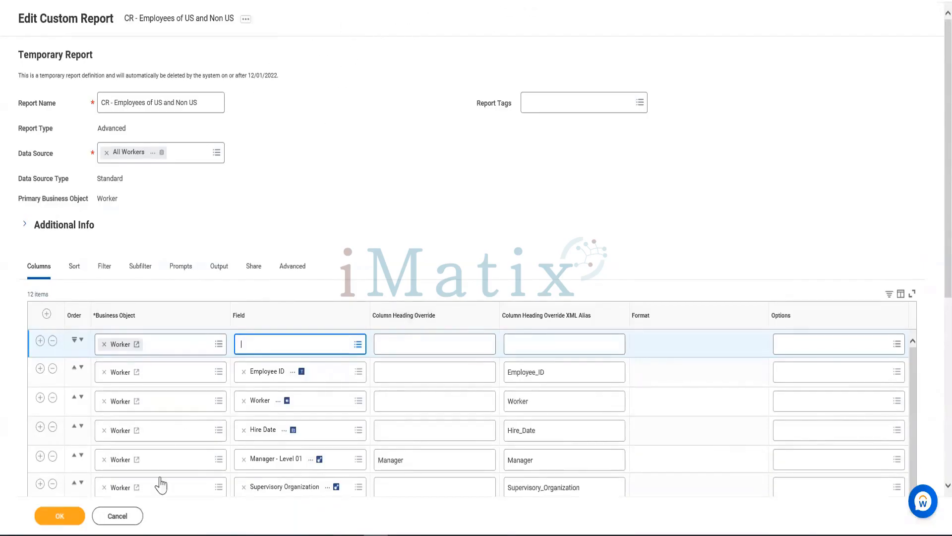
left_click(124, 516)
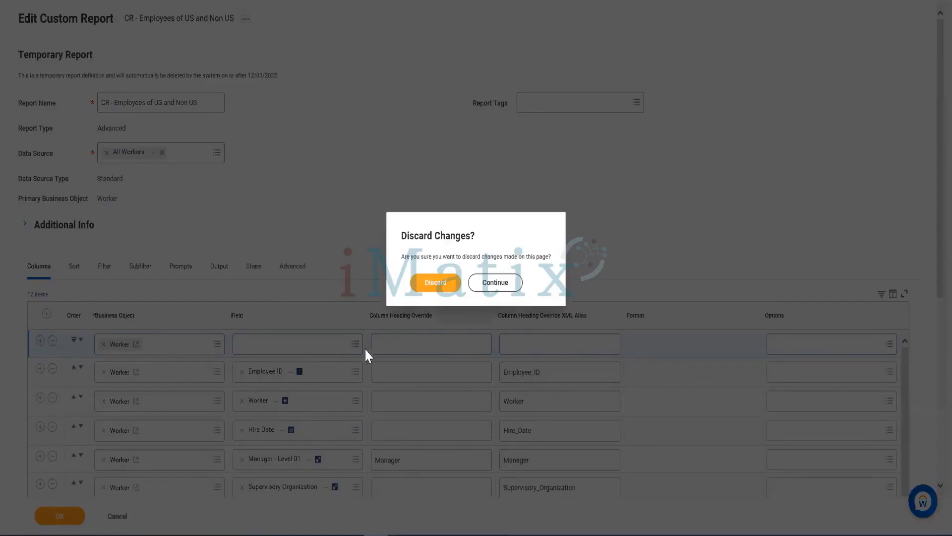
left_click(454, 286)
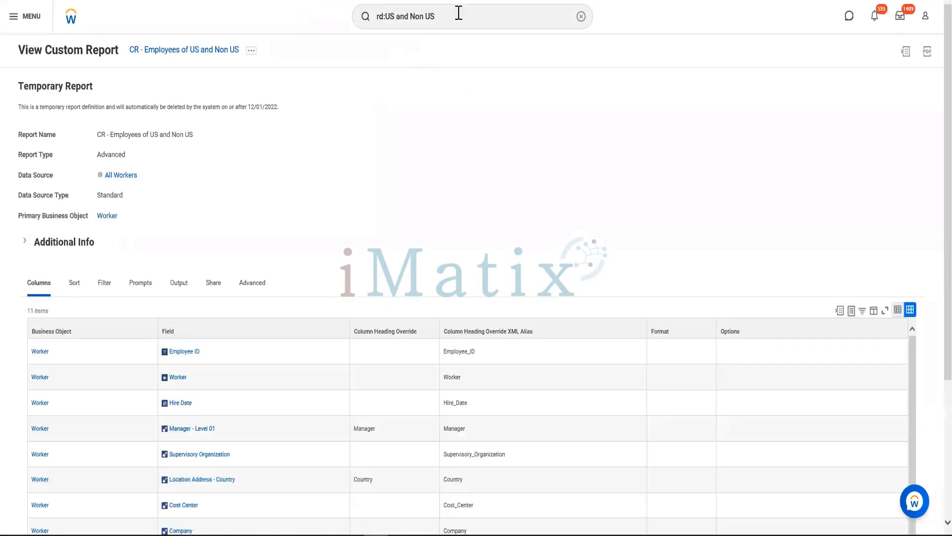
Search for "create calc field" to show the task that creates a calculated field
double_click(459, 16)
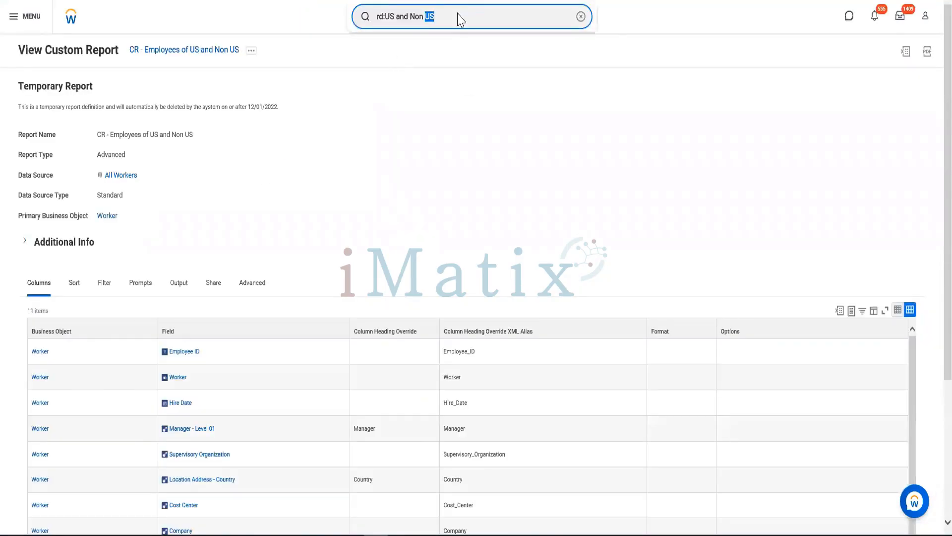
triple_click(459, 17)
type("c")
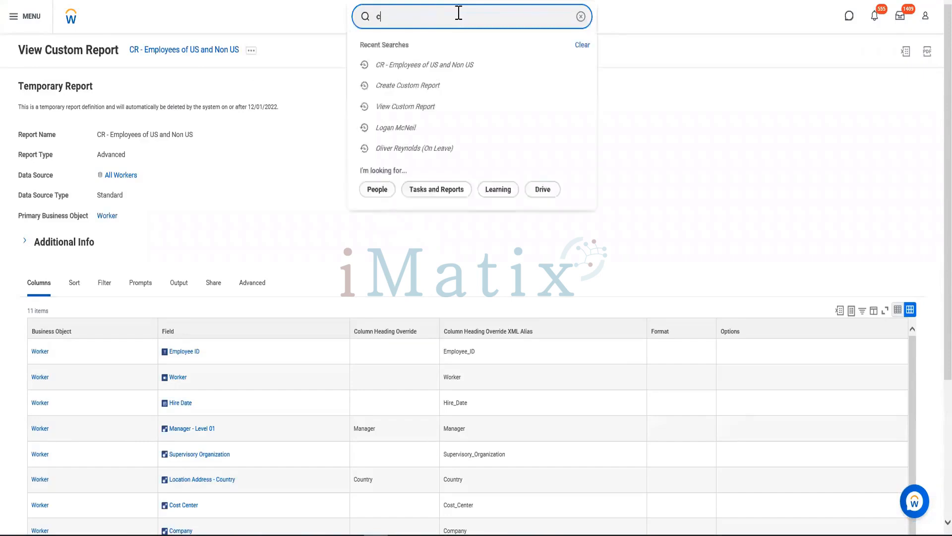
type("reate calc field")
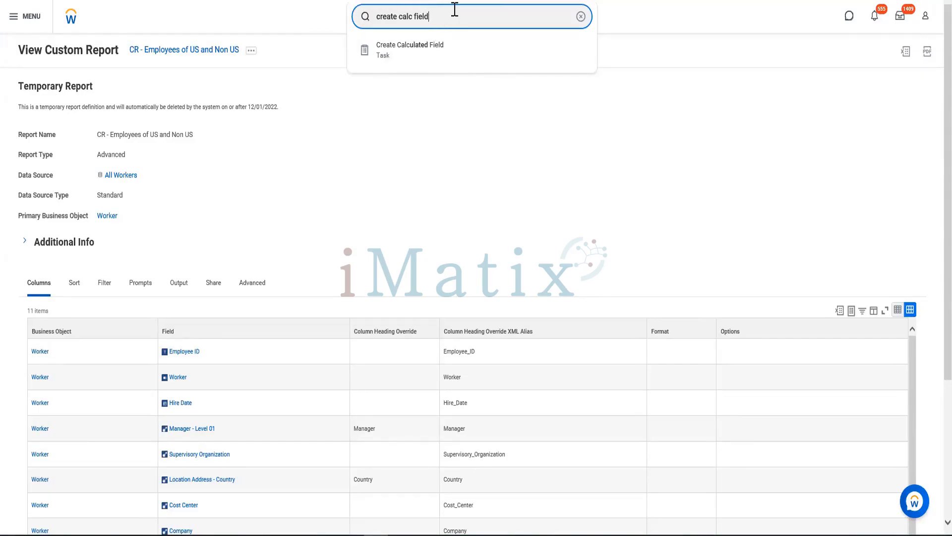
Replace the search text with the sample calculated field name "CF - Format Date - Hiredate" and highlight it
left_click_drag(454, 10, 357, 23)
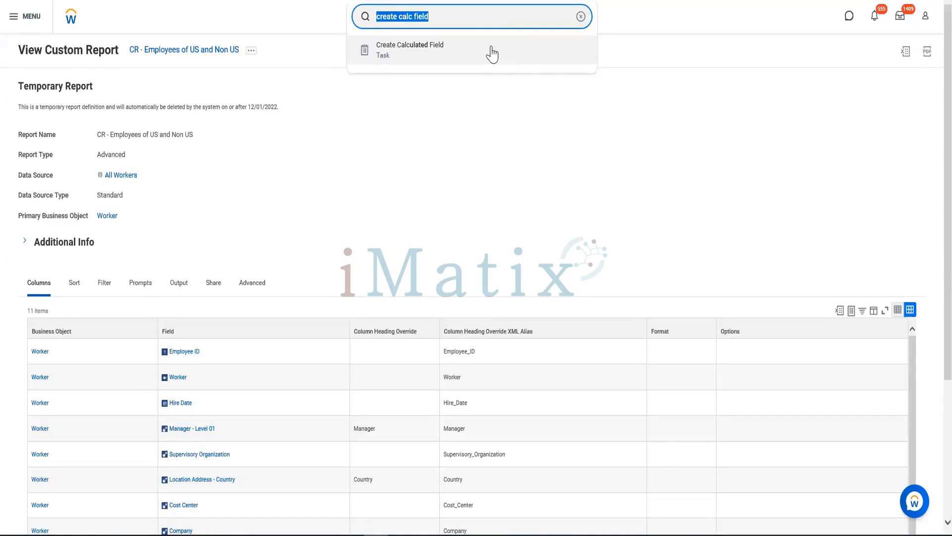
type("CF")
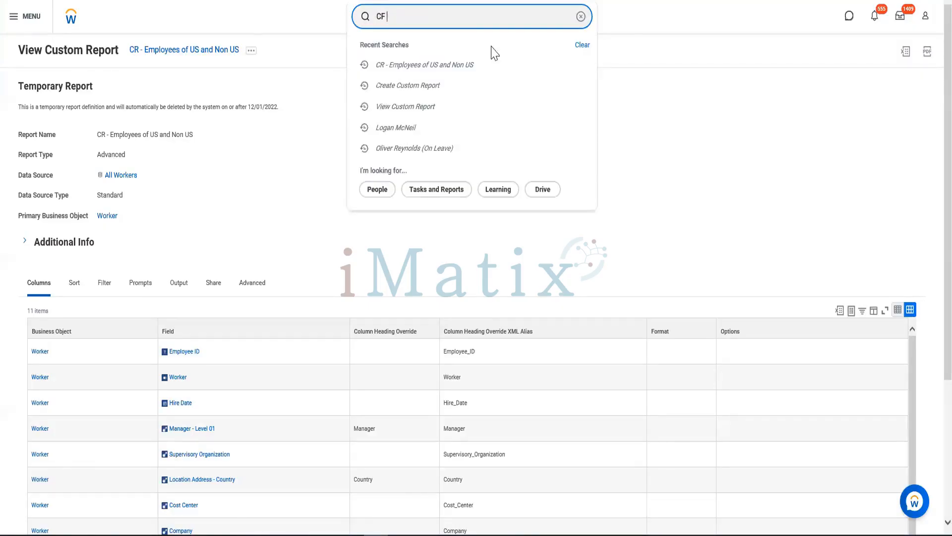
type(" - Format Da")
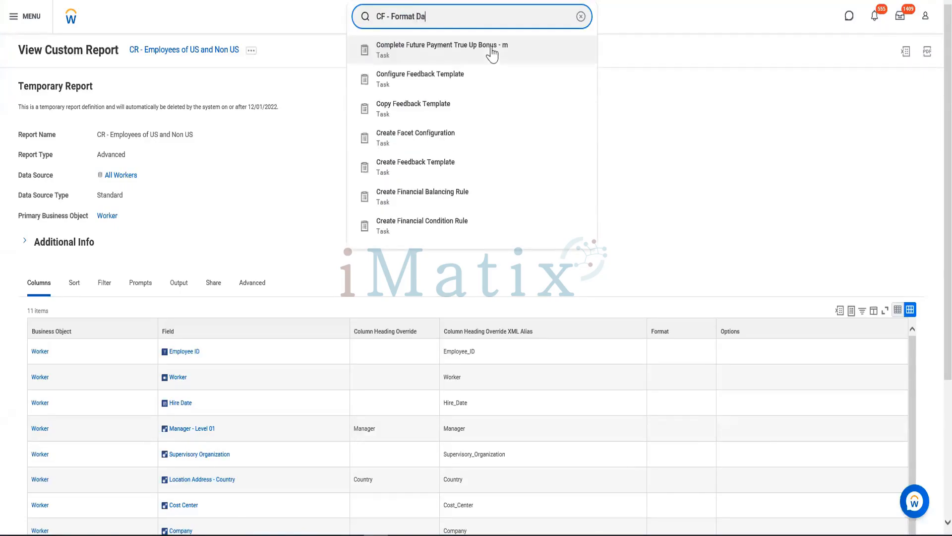
type("te - Hor")
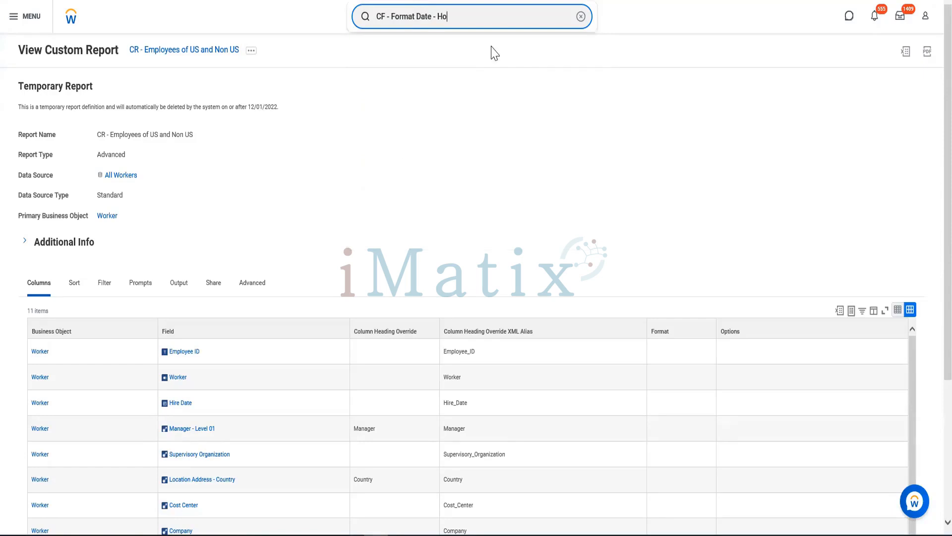
key("BackSpace")
key("BackSpace")
type("iedate")
left_click(444, 18)
type("r")
left_click_drag(496, 17, 353, 28)
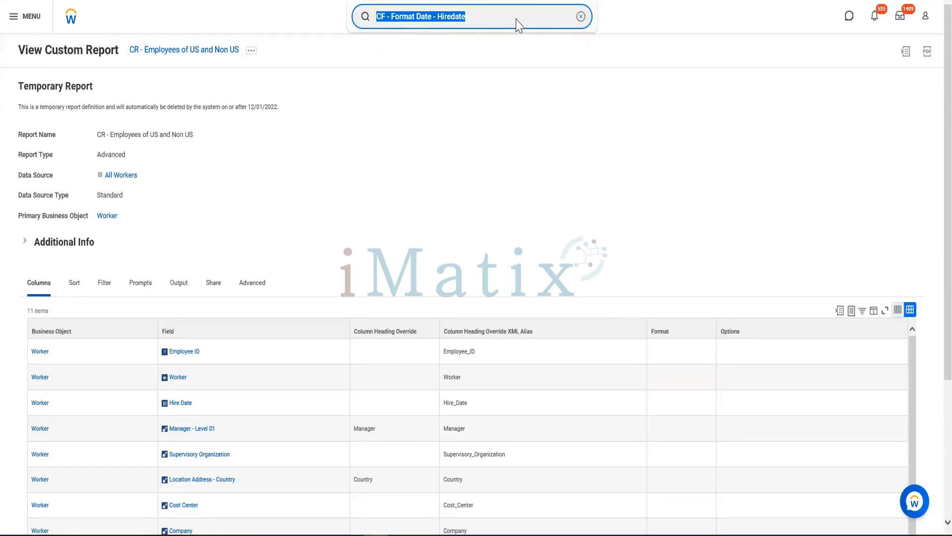
Search for existing calculated fields with "cf:format hiredate", highlight the search text, and close the suggestions
key("BackSpace")
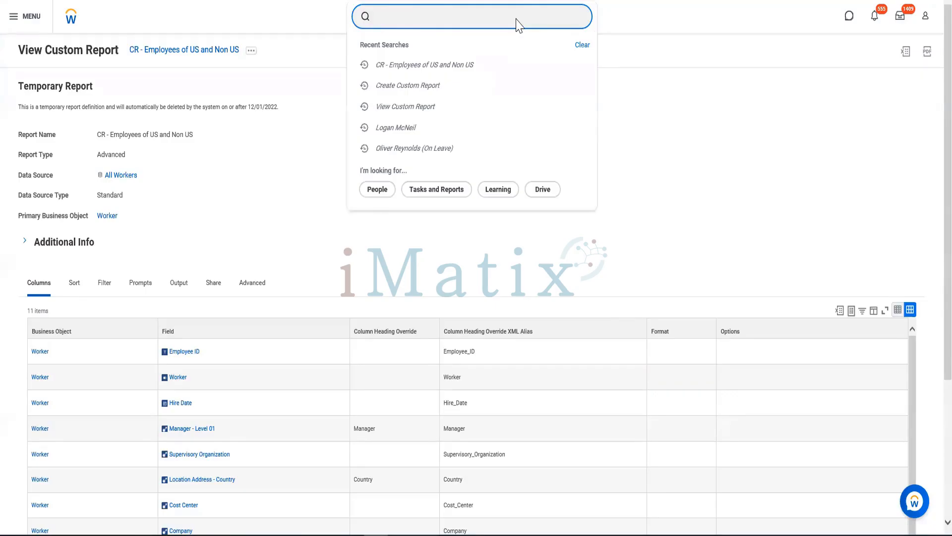
type("cf:format ")
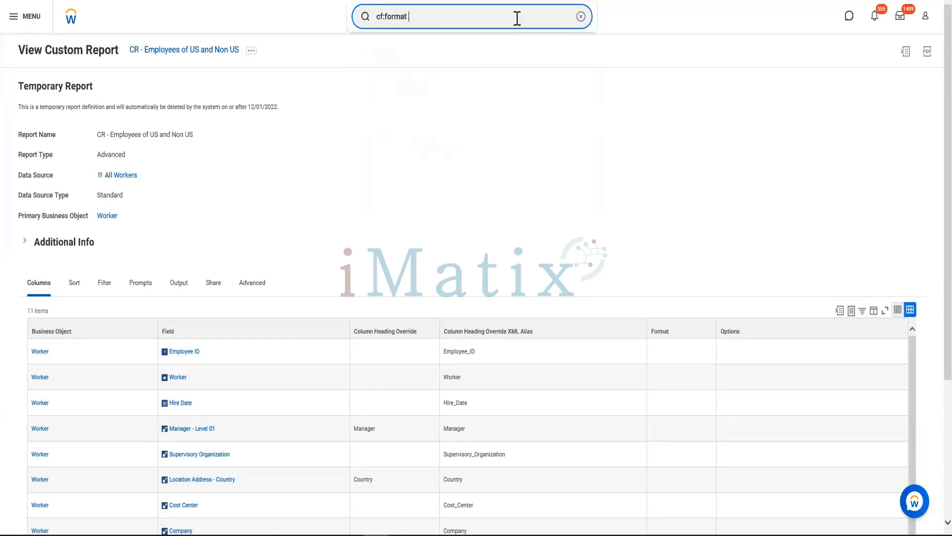
type("hiredate")
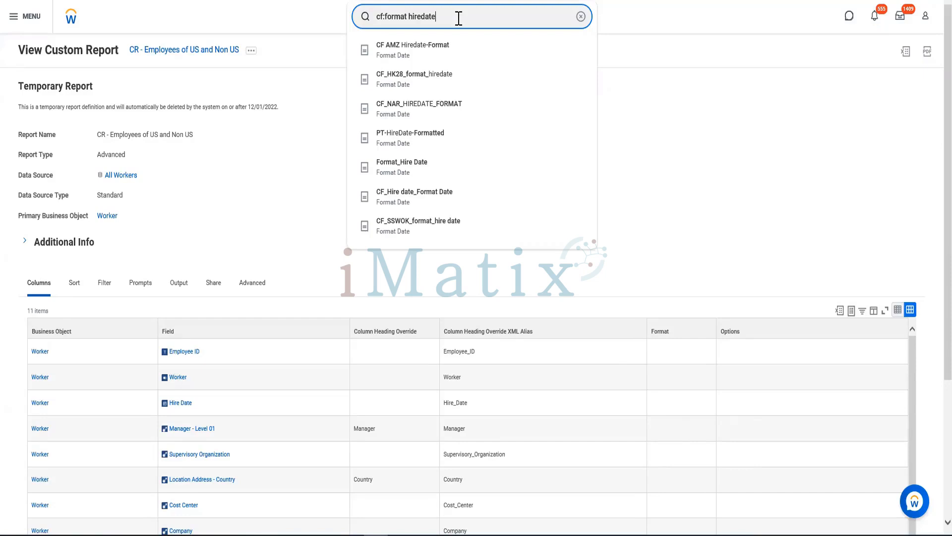
left_click_drag(459, 19, 163, 23)
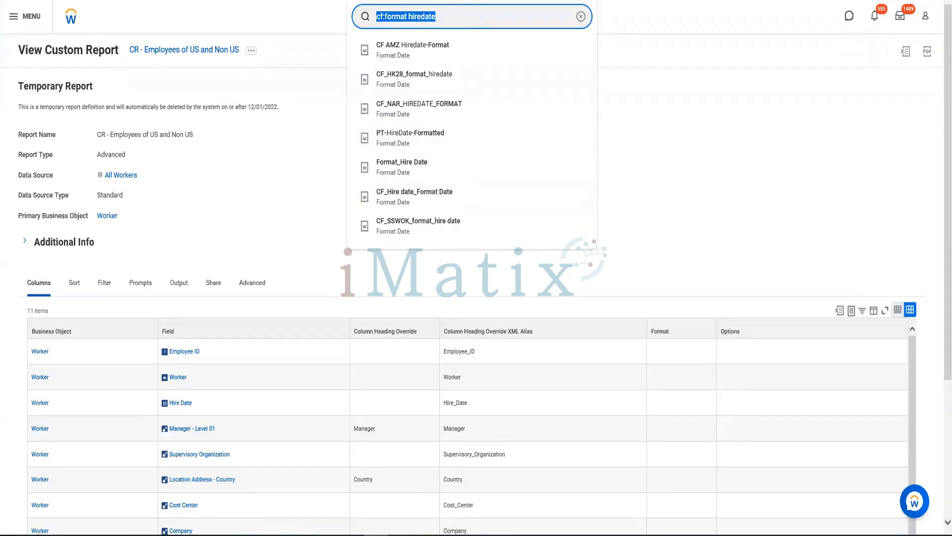
left_click(462, 19)
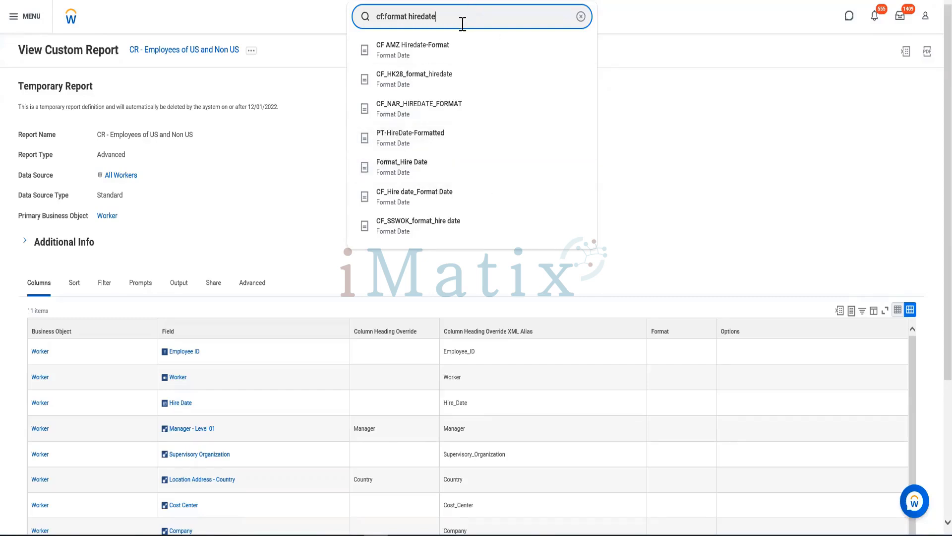
left_click_drag(463, 23, 326, 30)
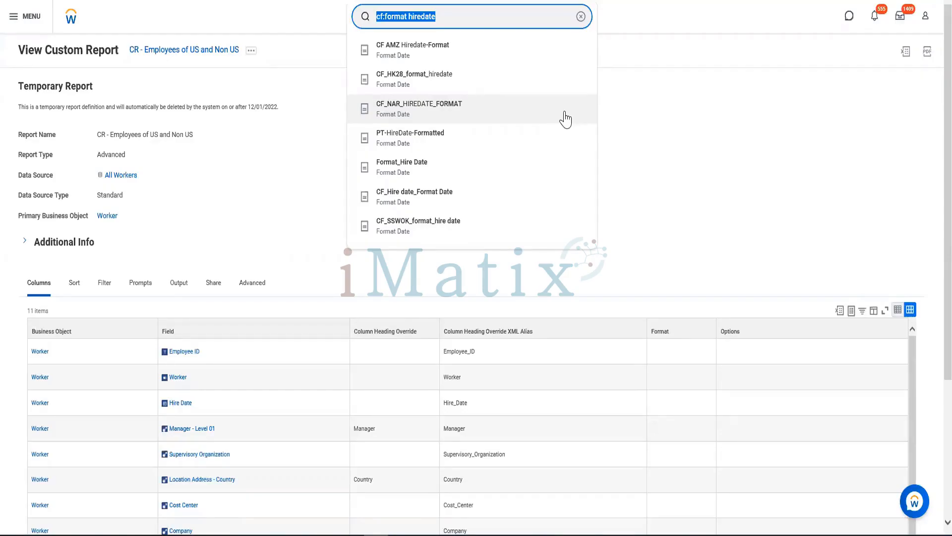
left_click(237, 217)
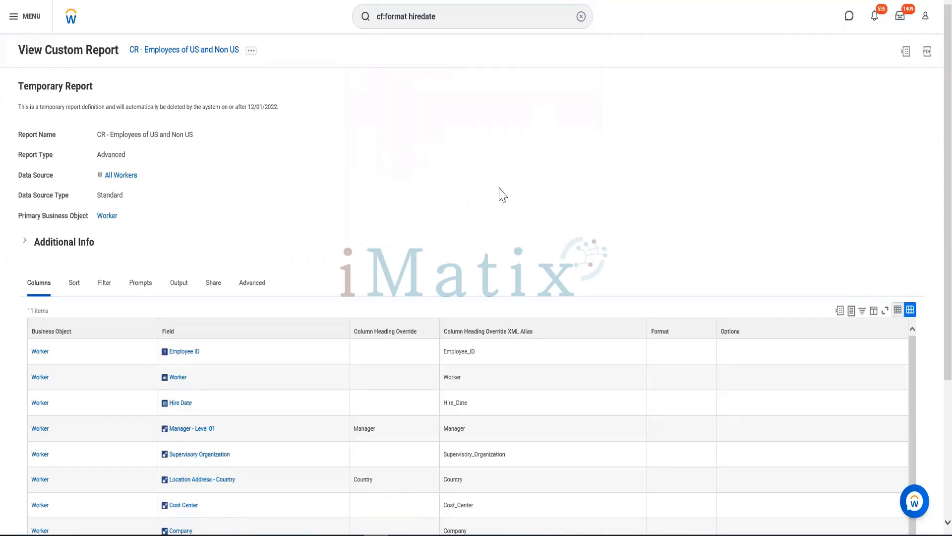
Review the report's columns and open "CR - Employees of US and Non US" for editing
scroll(244, 183, "down", 5)
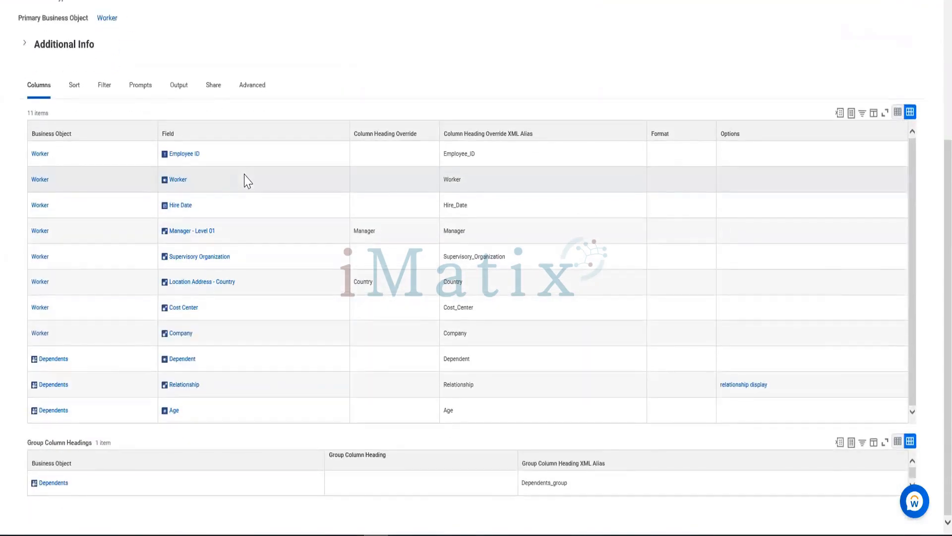
scroll(223, 152, "up", 5)
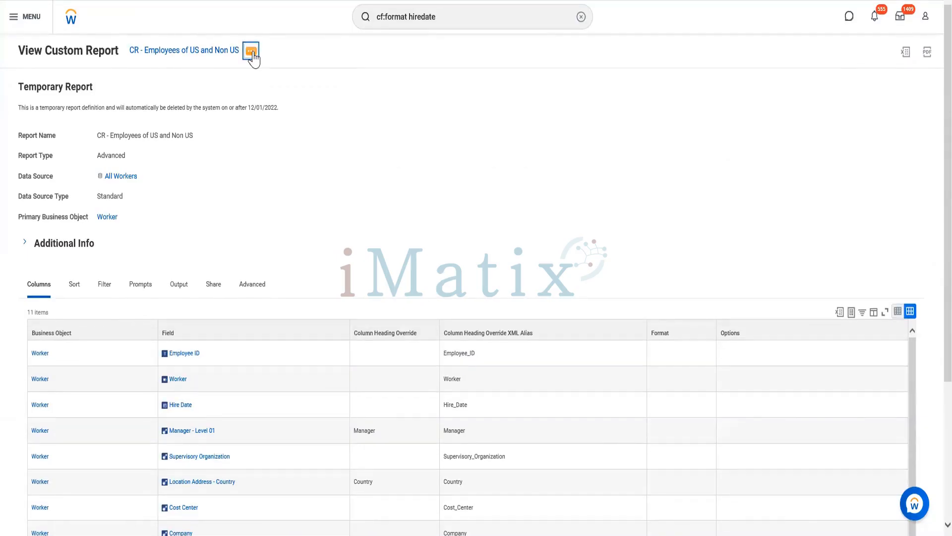
left_click(252, 51)
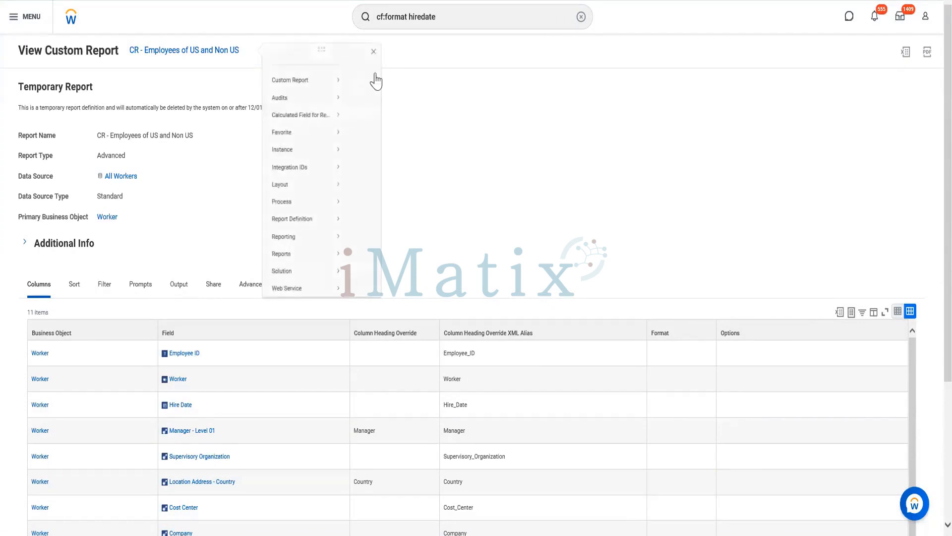
mouse_move(292, 103)
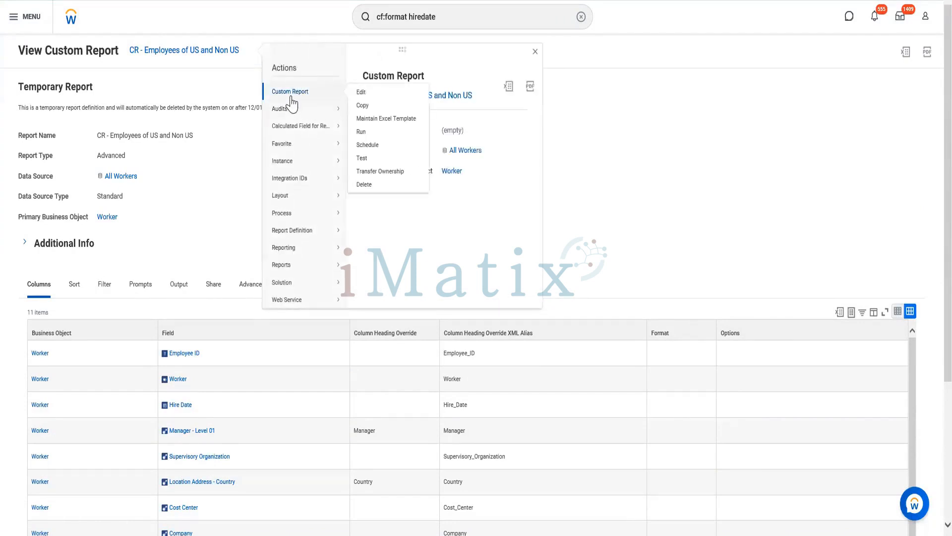
left_click(360, 93)
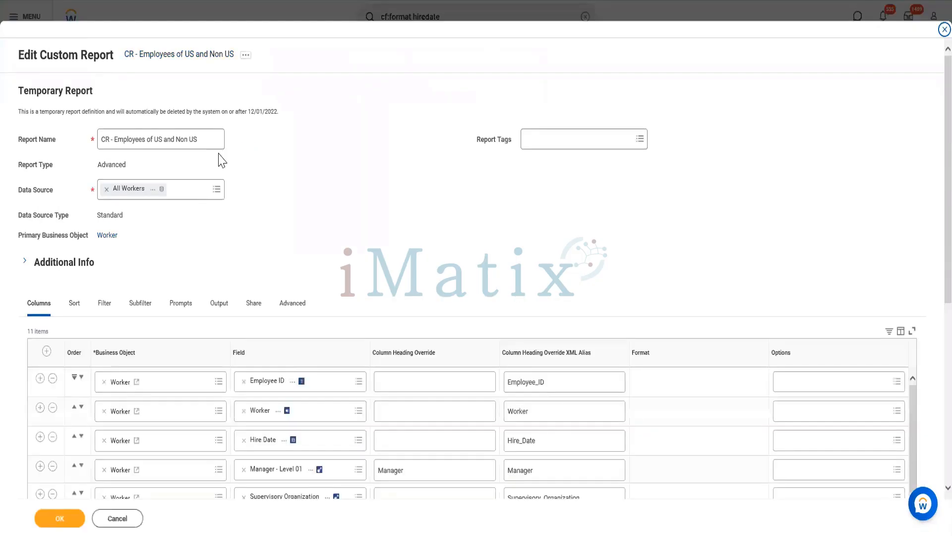
Add three blank Worker rows below the Company row in the report's columns
scroll(231, 154, "down", 6)
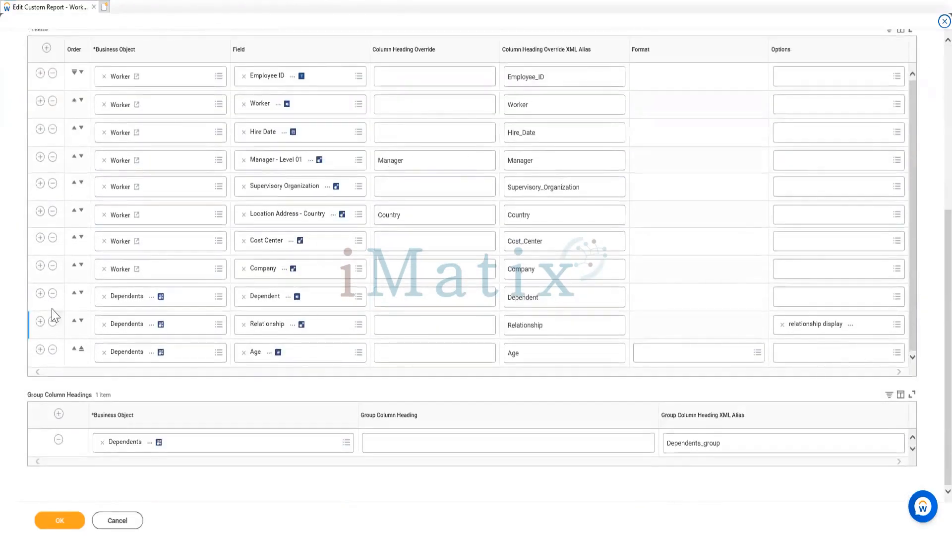
left_click(40, 266)
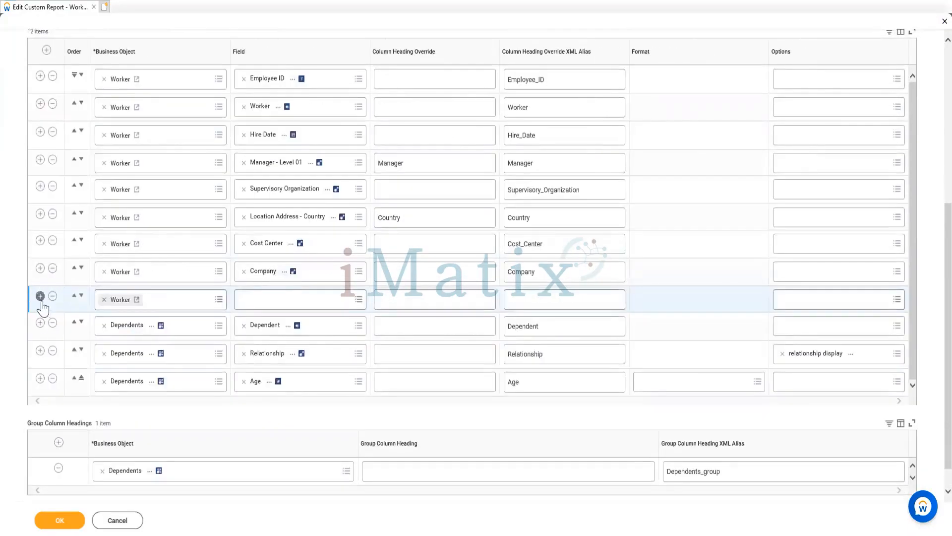
left_click(40, 296)
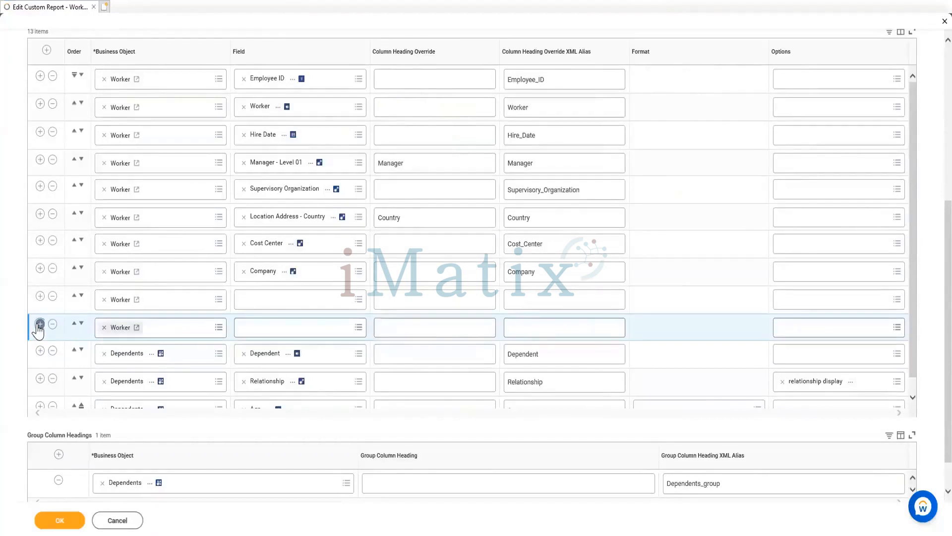
left_click(40, 324)
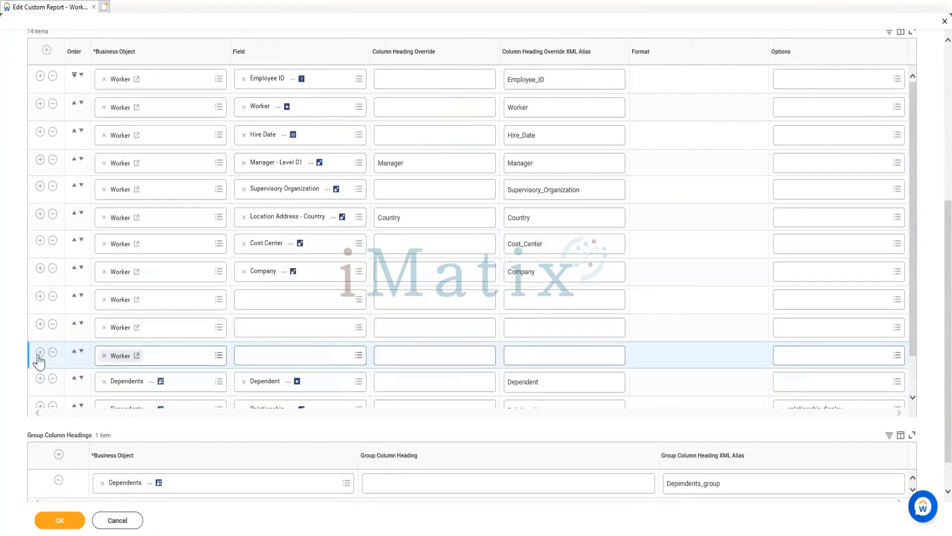
Add one more blank Worker row and set the field of the row below Company to Total Base Pay - Amount
left_click(39, 352)
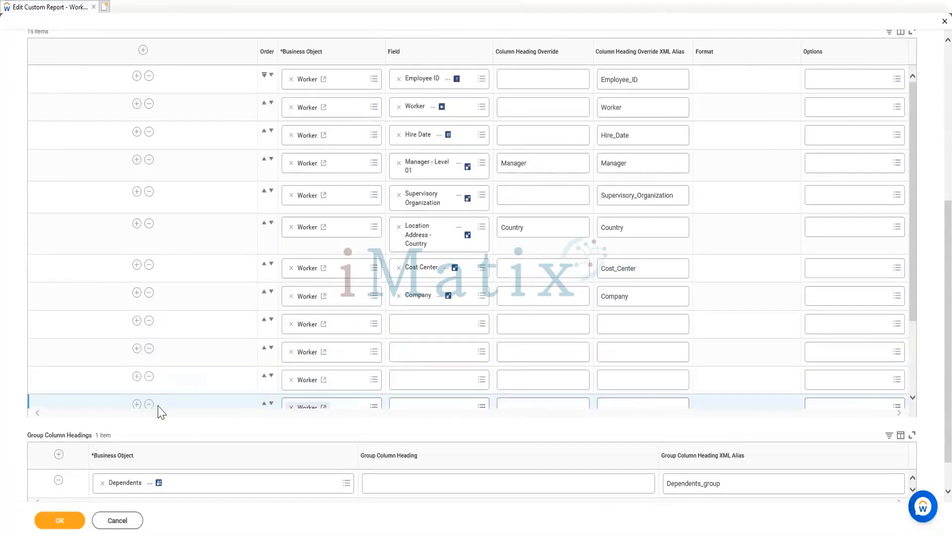
left_click(307, 299)
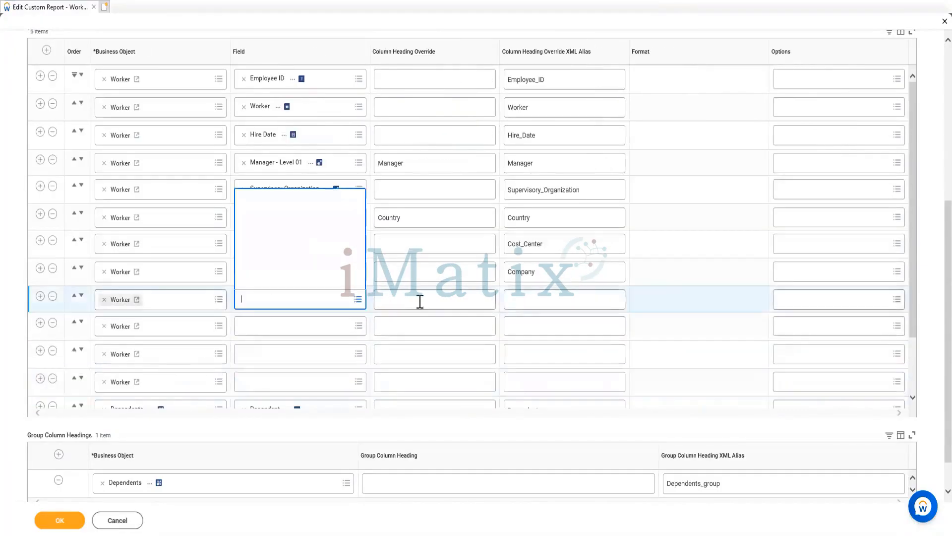
type("A")
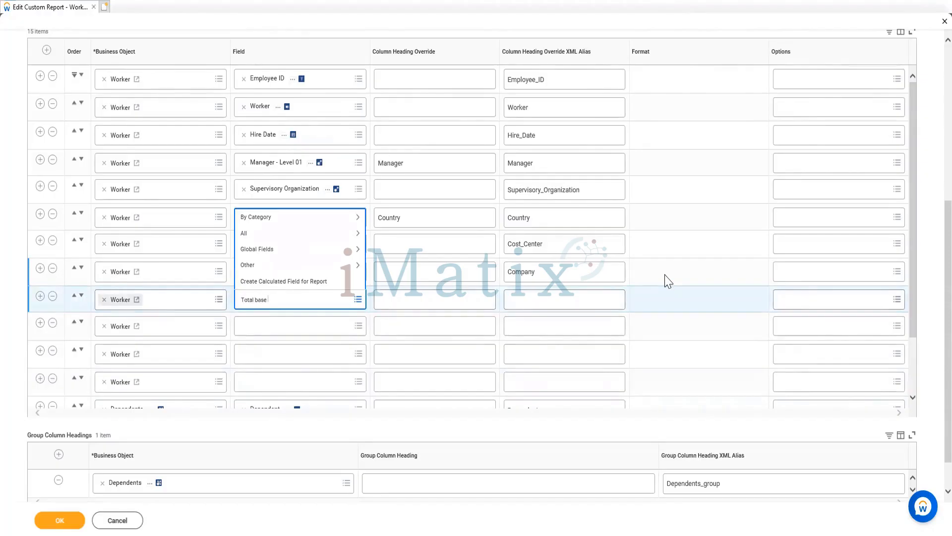
key("Return")
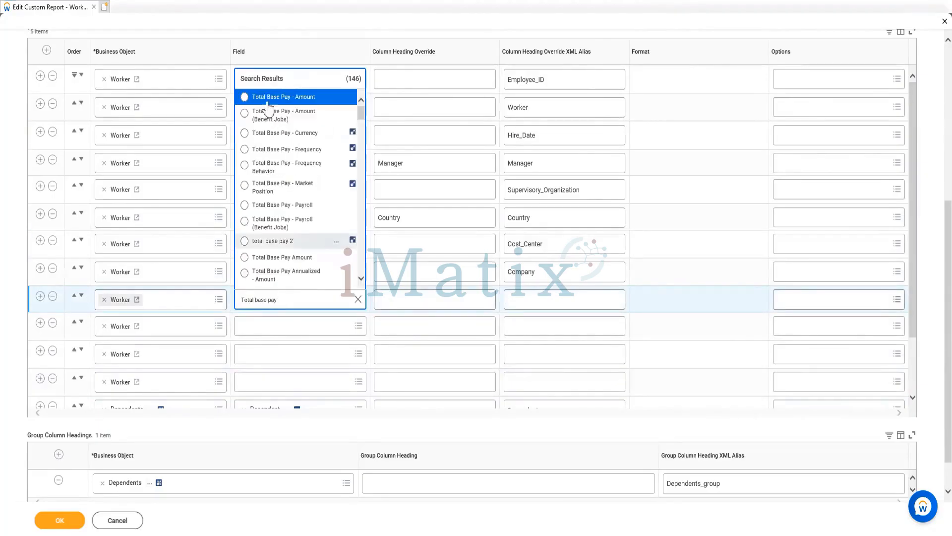
left_click(272, 98)
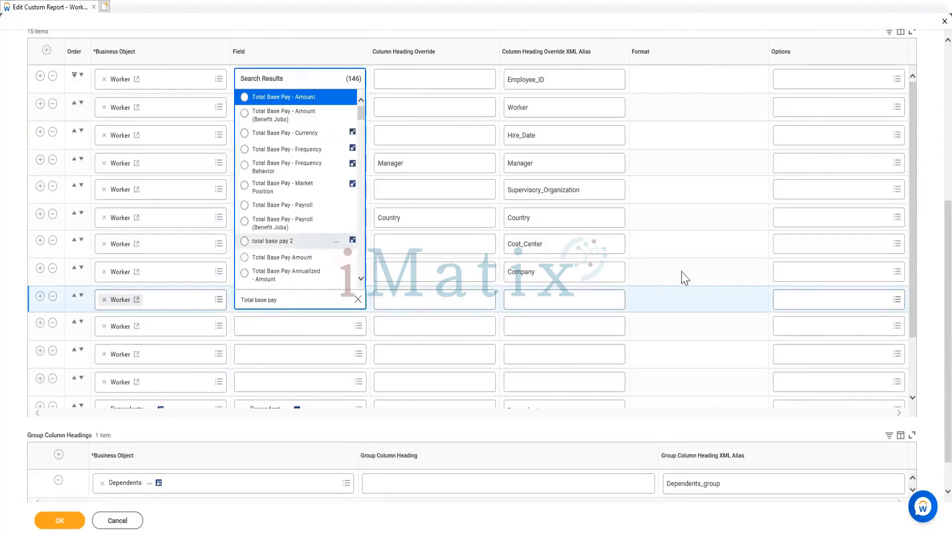
Set the field of the row below Total Base Pay - Amount to Age and remove Required Info from its options
left_click(271, 327)
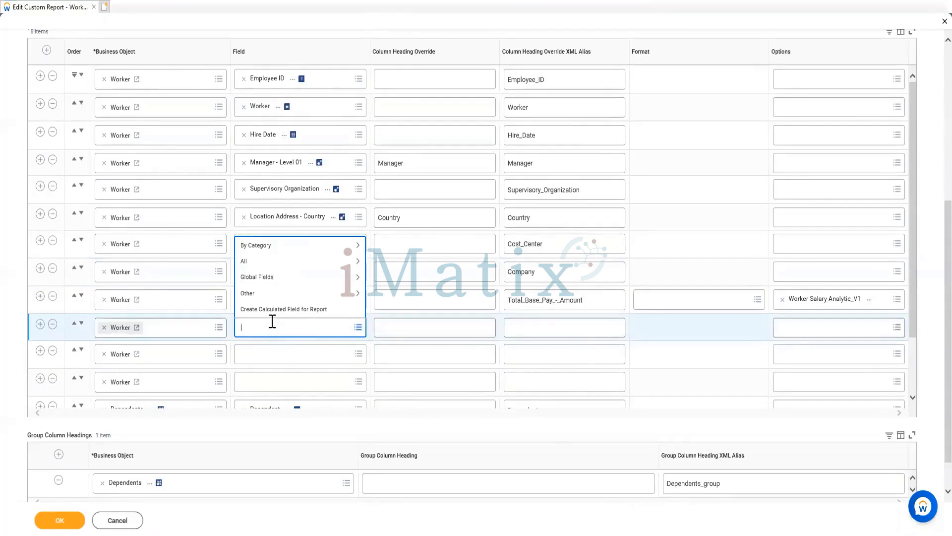
scroll(273, 322, "up", 2)
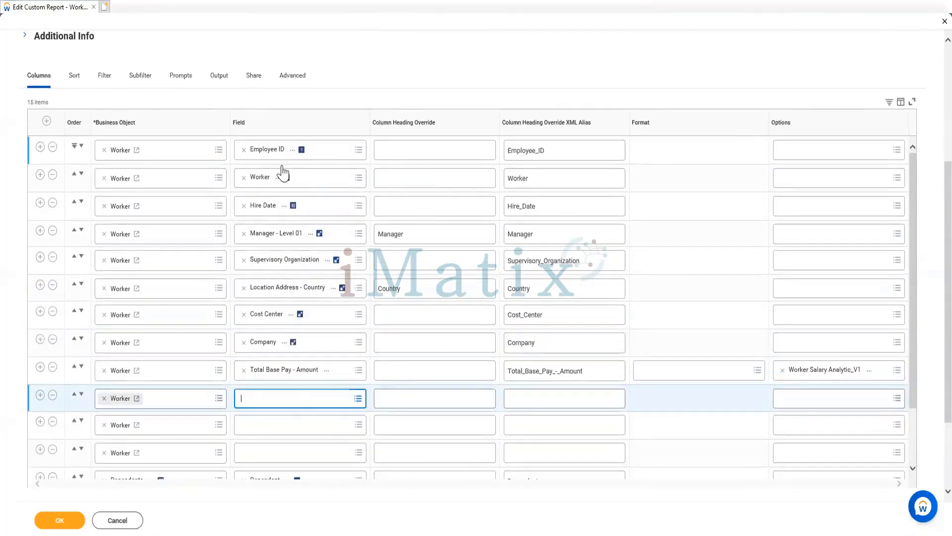
left_click(293, 402)
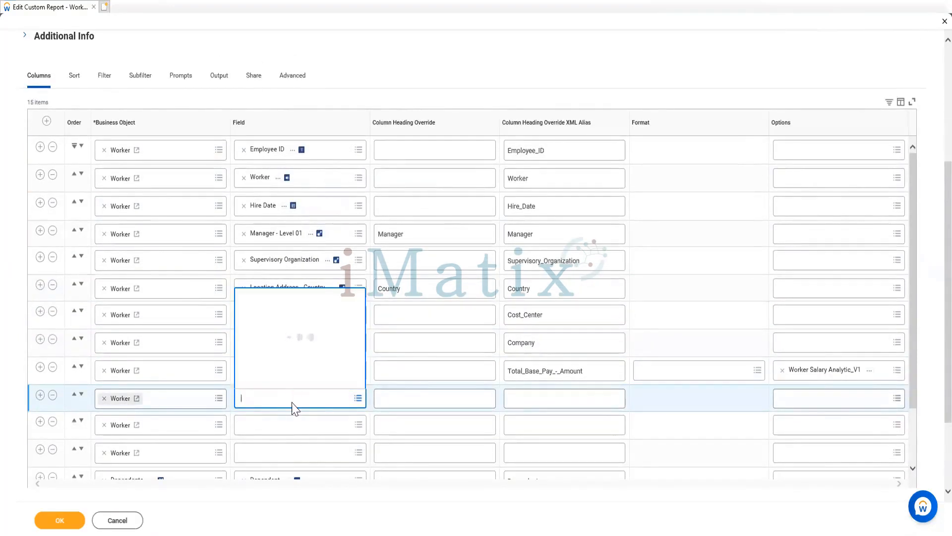
type("Age")
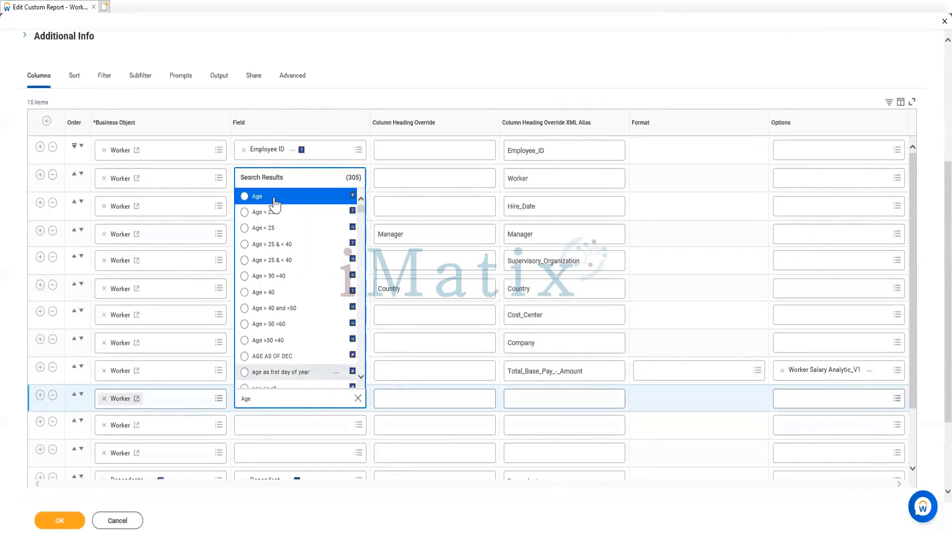
left_click(274, 198)
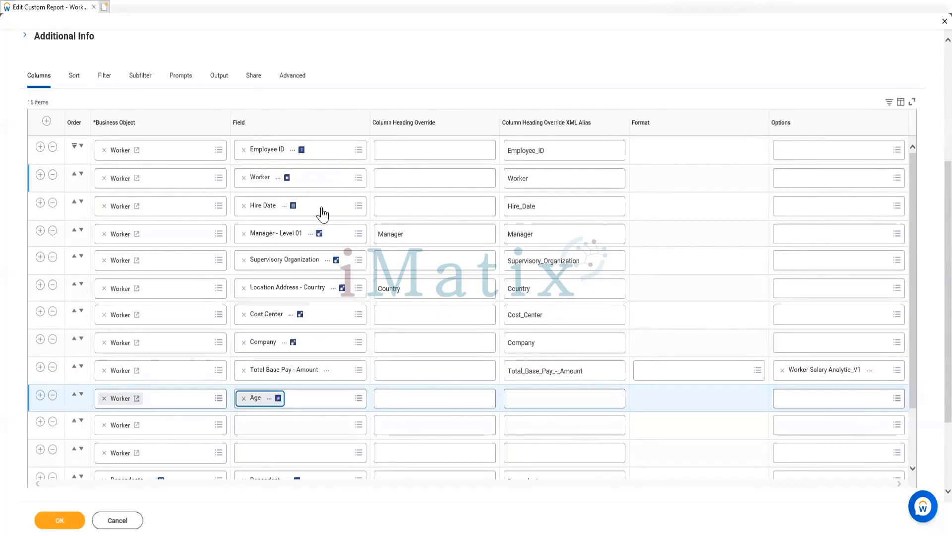
scroll(413, 161, "down", 1)
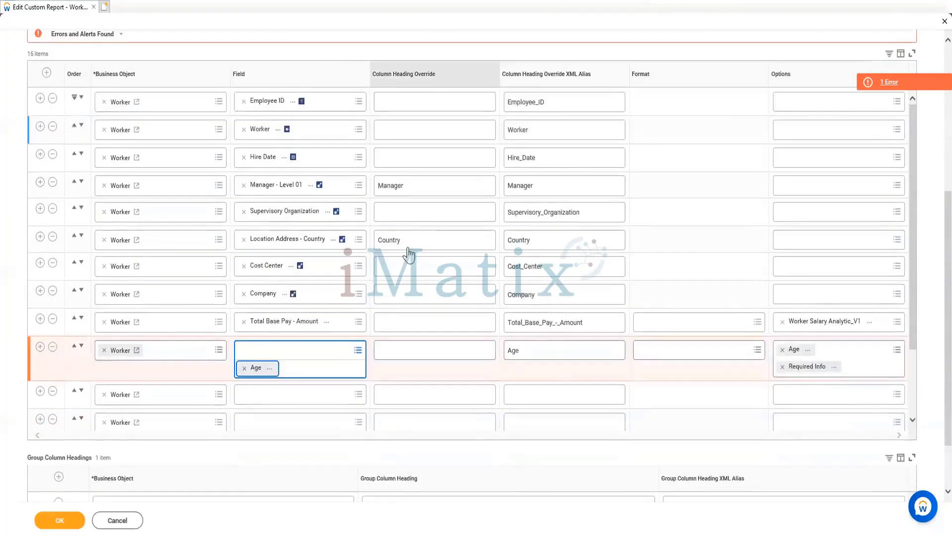
left_click(783, 367)
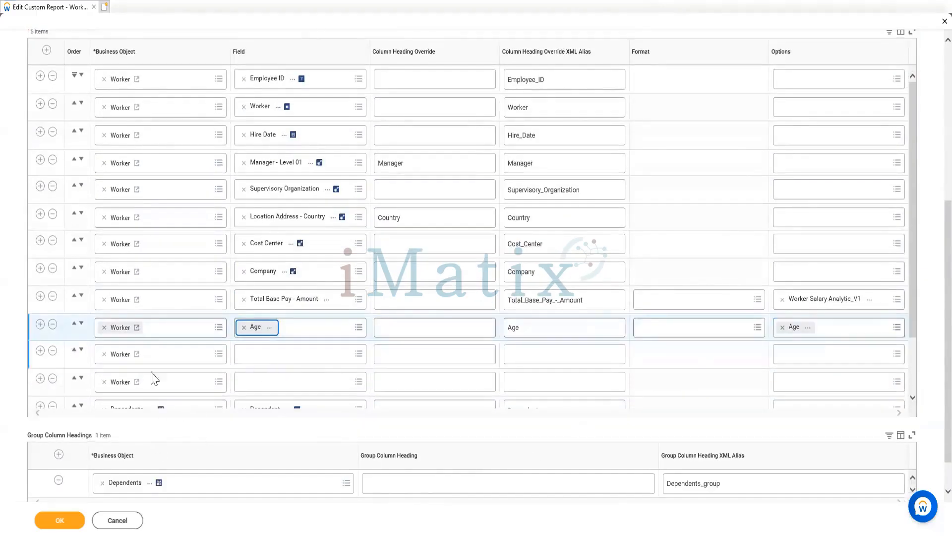
Set the field of the Worker row below Age to Management Level
left_click(281, 355)
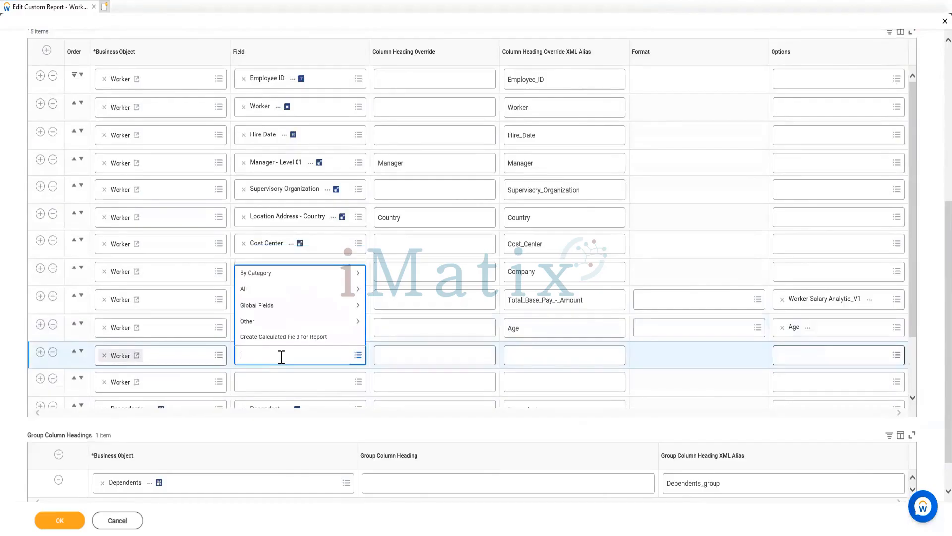
left_click(670, 367)
scroll(283, 177, "up", 3)
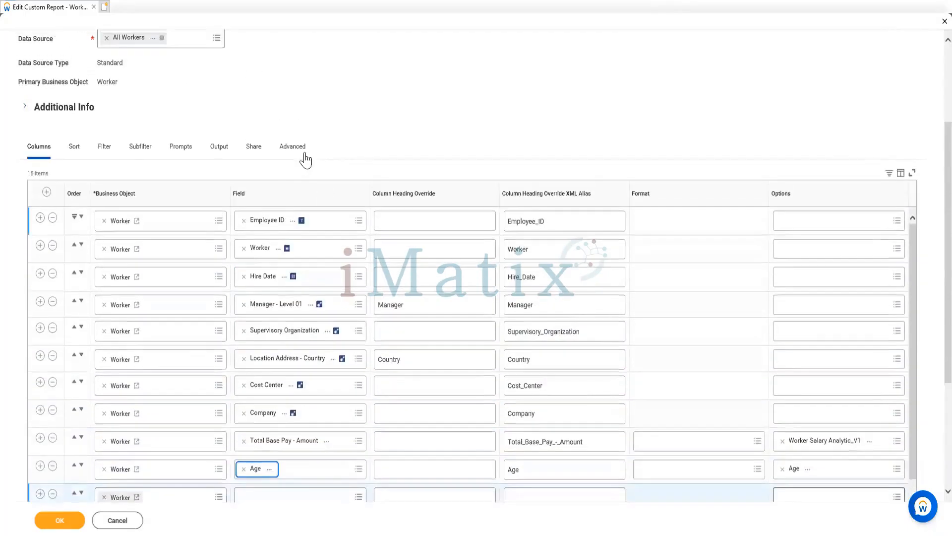
scroll(282, 278, "down", 3)
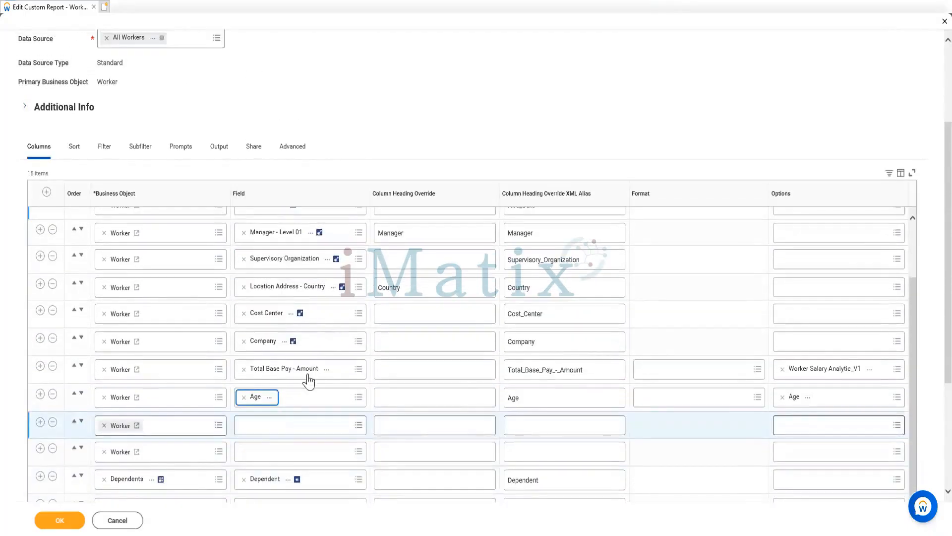
left_click(275, 427)
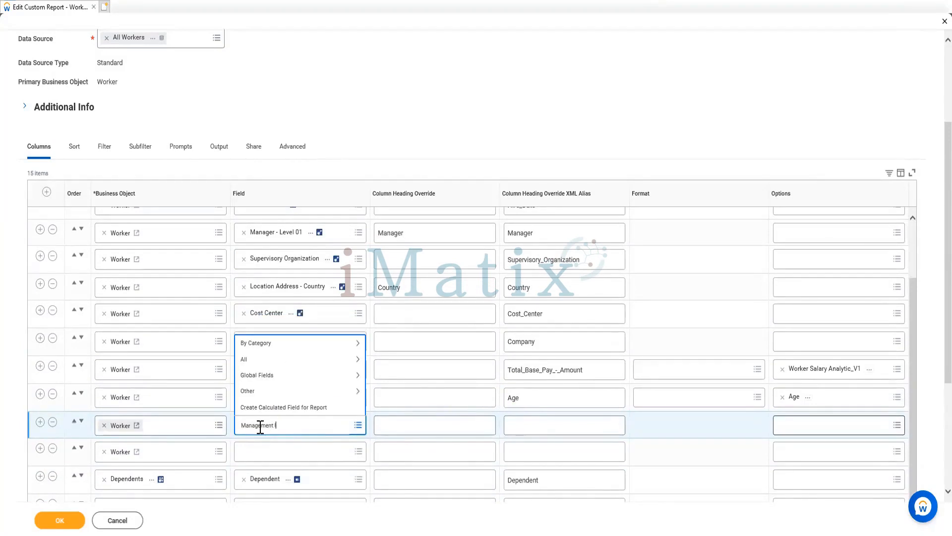
type("Management level")
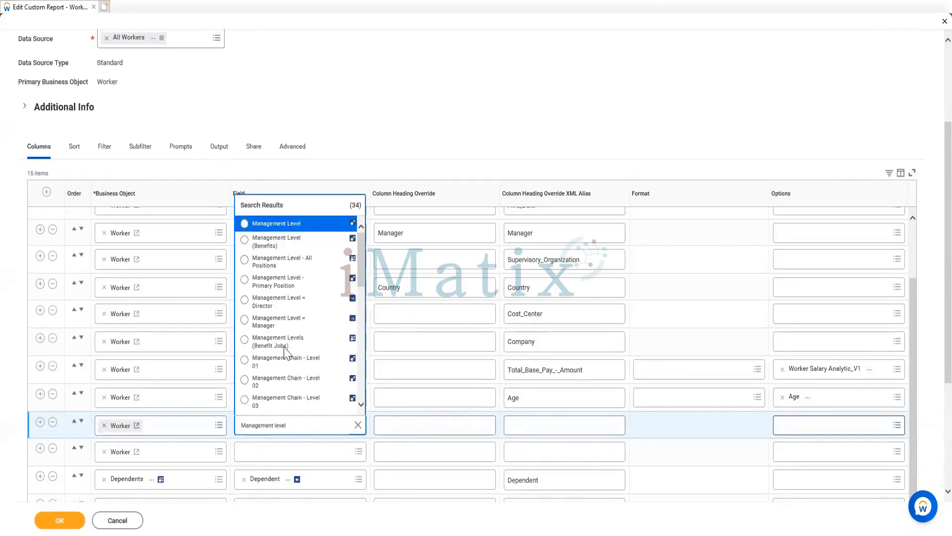
left_click(276, 223)
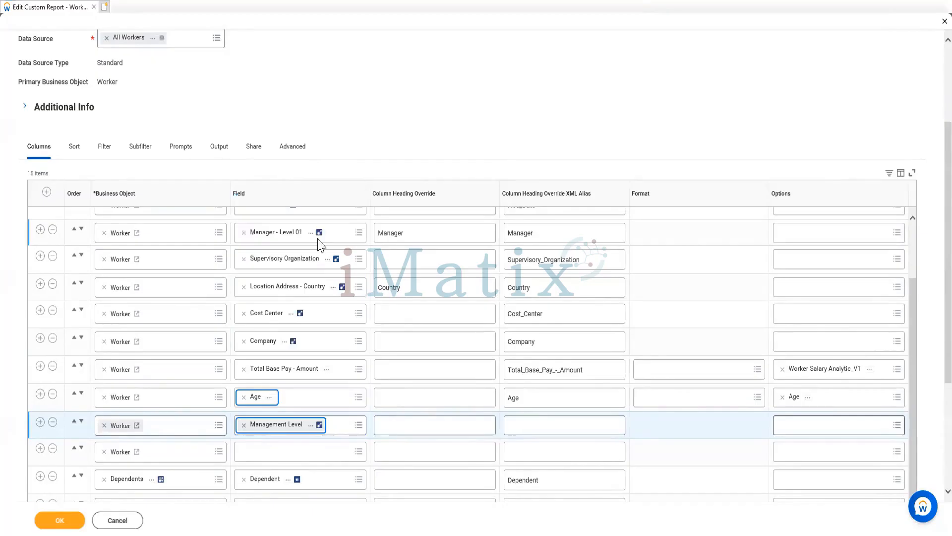
Remove the leftover blank Worker row between the Management Level and Dependent rows
scroll(268, 362, "down", 4)
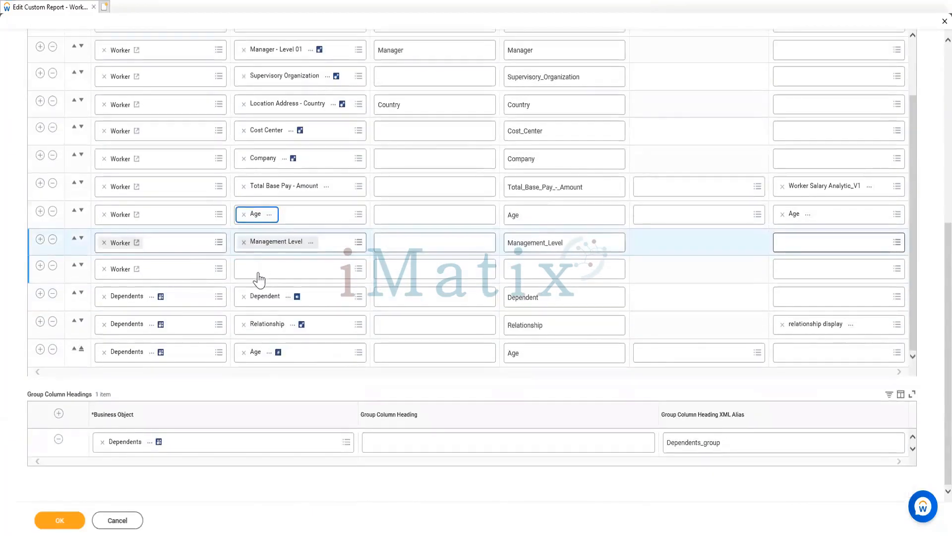
left_click(259, 273)
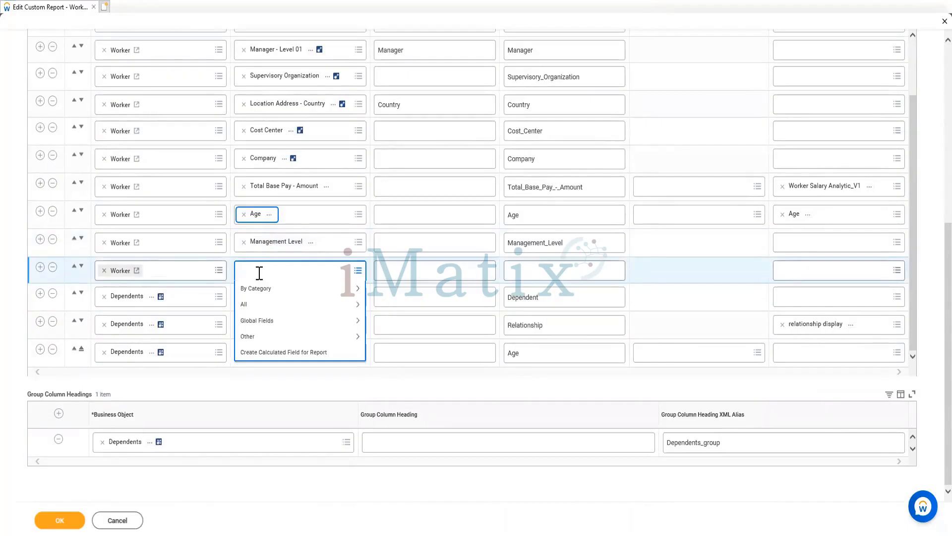
left_click(53, 268)
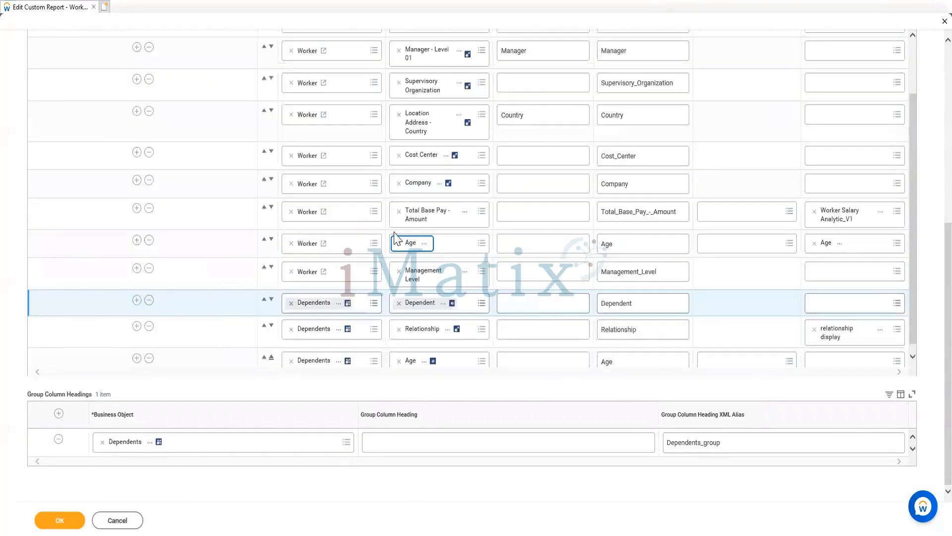
Clear the Worker field from the report's second row and search for "First Name" as its replacement
scroll(455, 144, "up", 10)
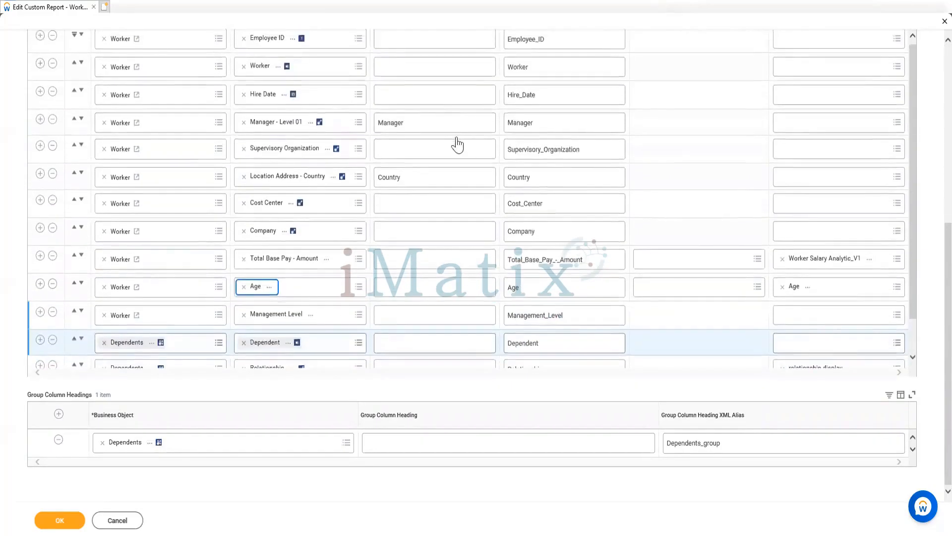
scroll(415, 198, "down", 2)
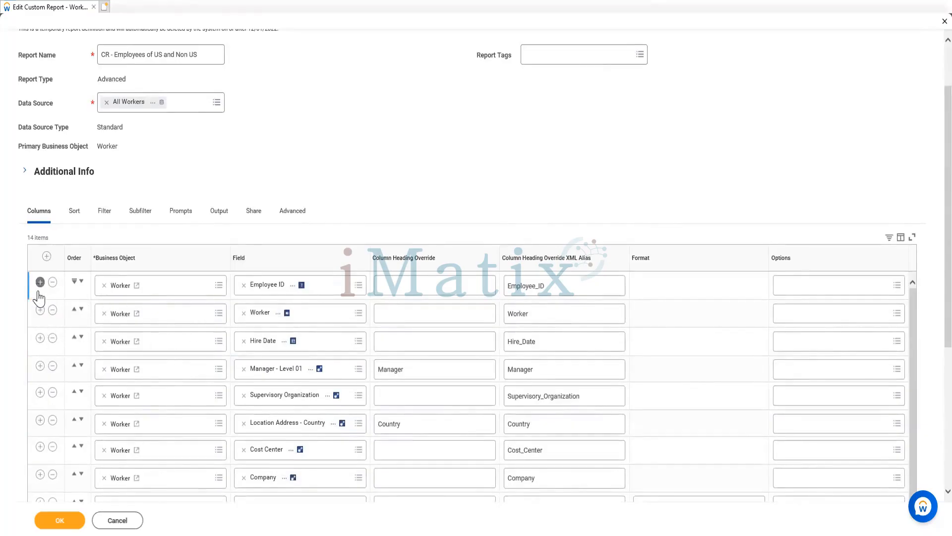
left_click(244, 313)
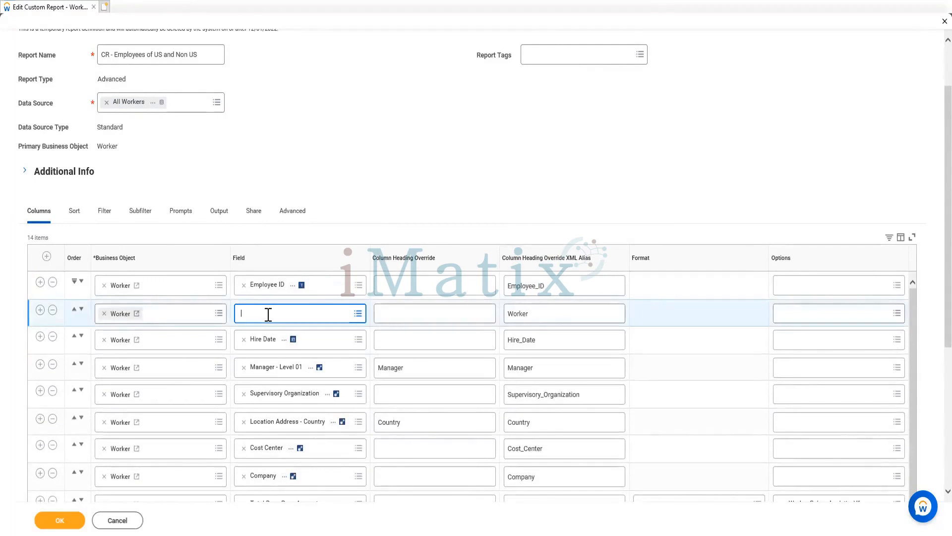
left_click(269, 314)
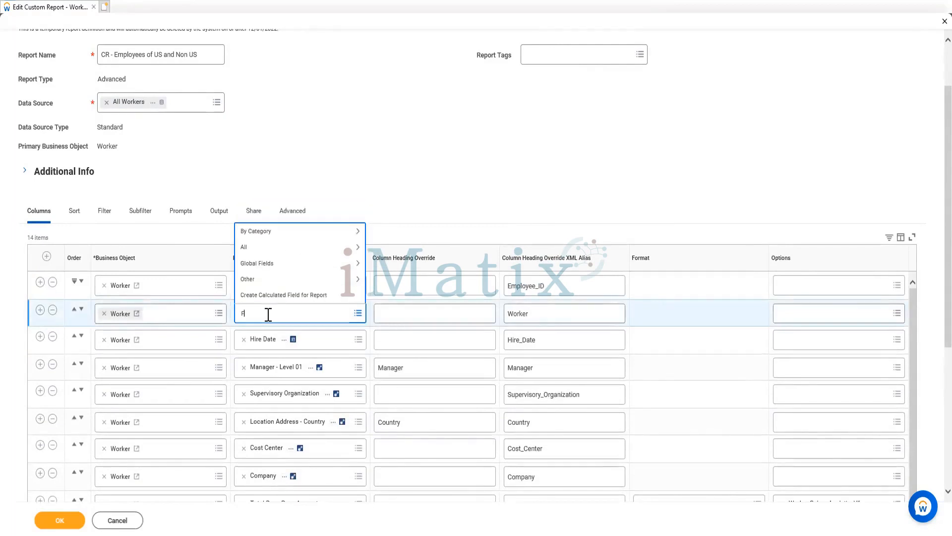
type("First Name")
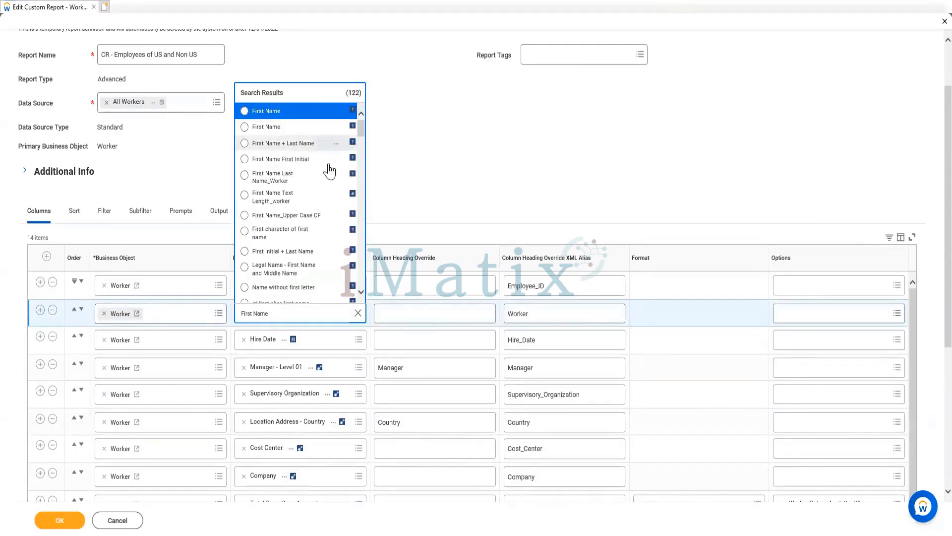
Examine the details of the two First Name fields and Legal First Name, and look through the remaining search results
left_click(337, 129)
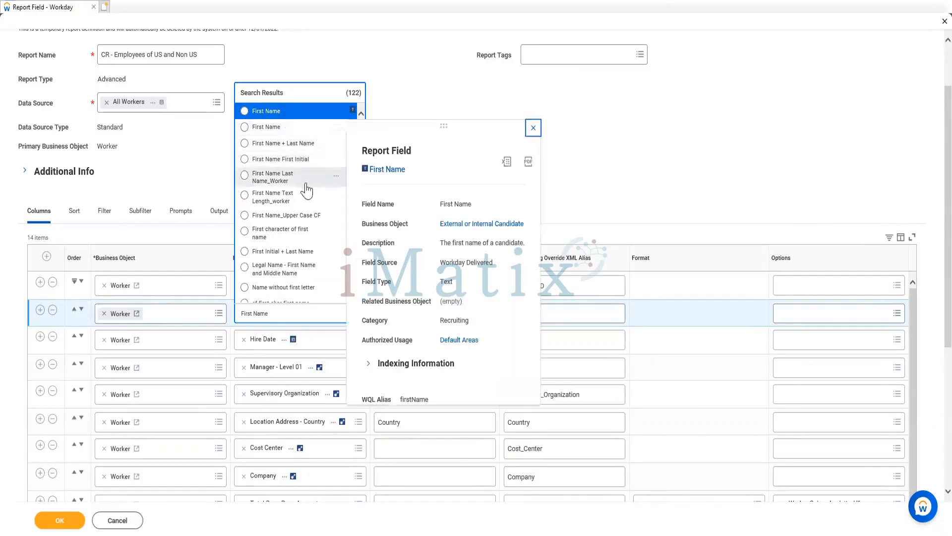
left_click(328, 92)
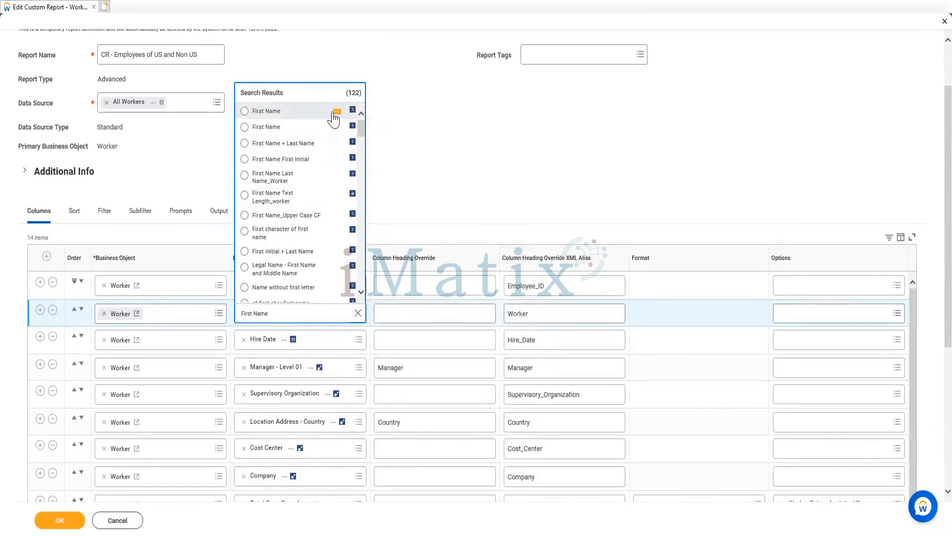
left_click(335, 113)
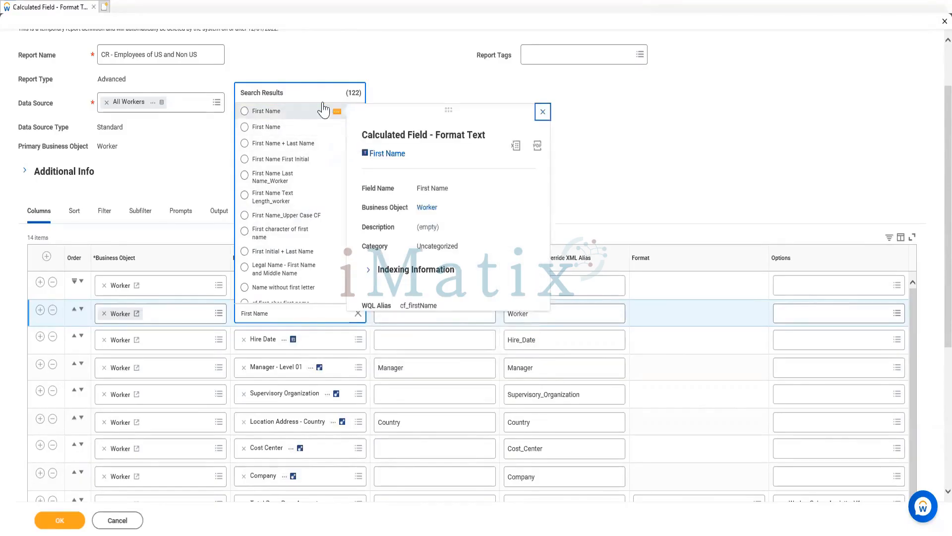
left_click(323, 84)
left_click_drag(361, 133, 365, 168)
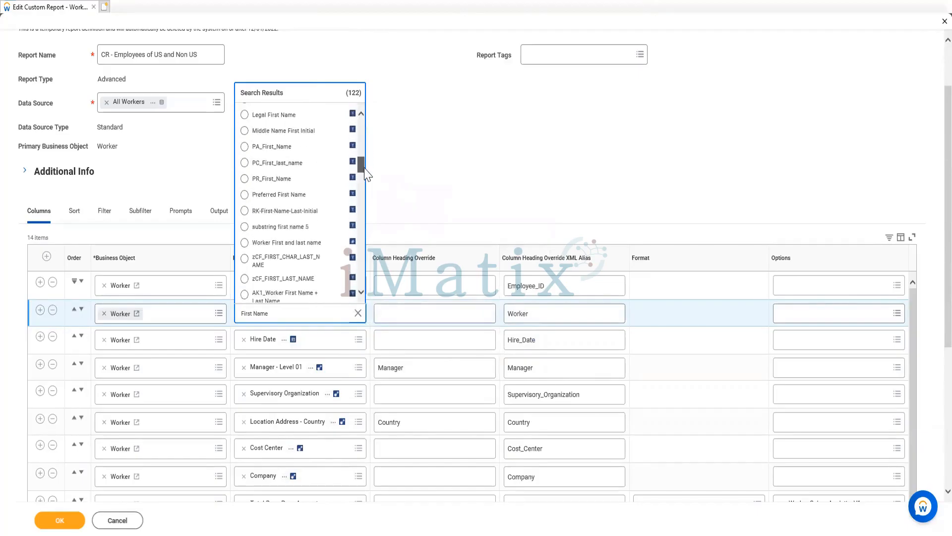
left_click(337, 117)
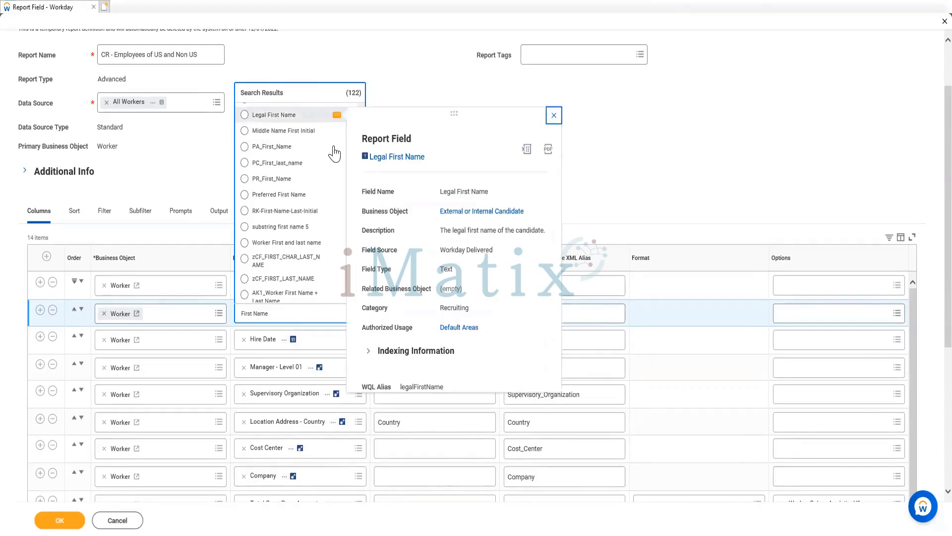
scroll(312, 193, "down", 5)
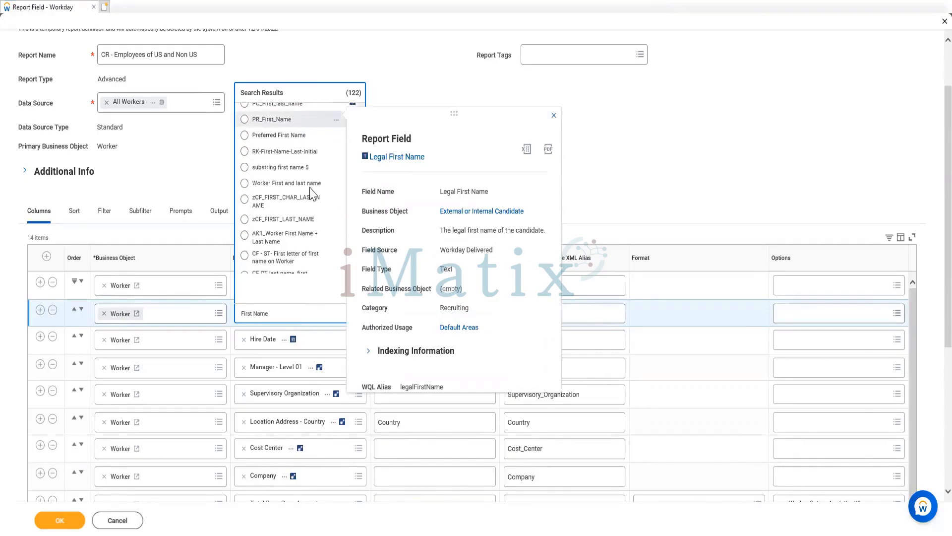
scroll(313, 197, "down", 2)
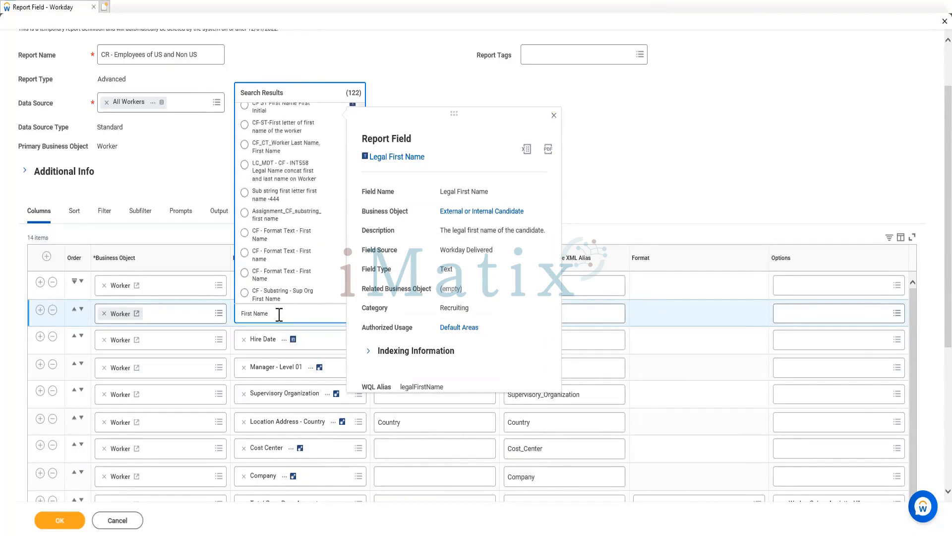
Search for "Legal First Name", check the matching fields' details, and set the second row's field to Legal Name - First Name
left_click(237, 313)
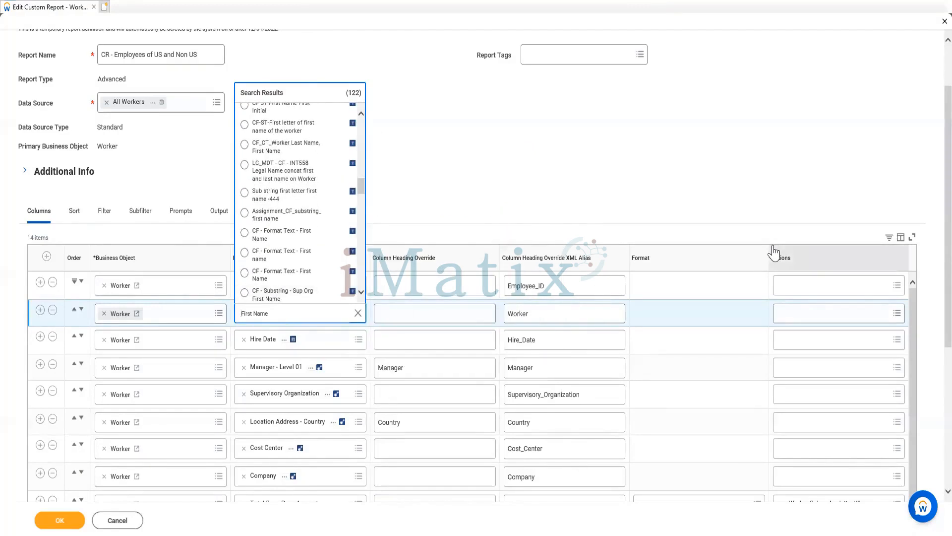
type("Legal")
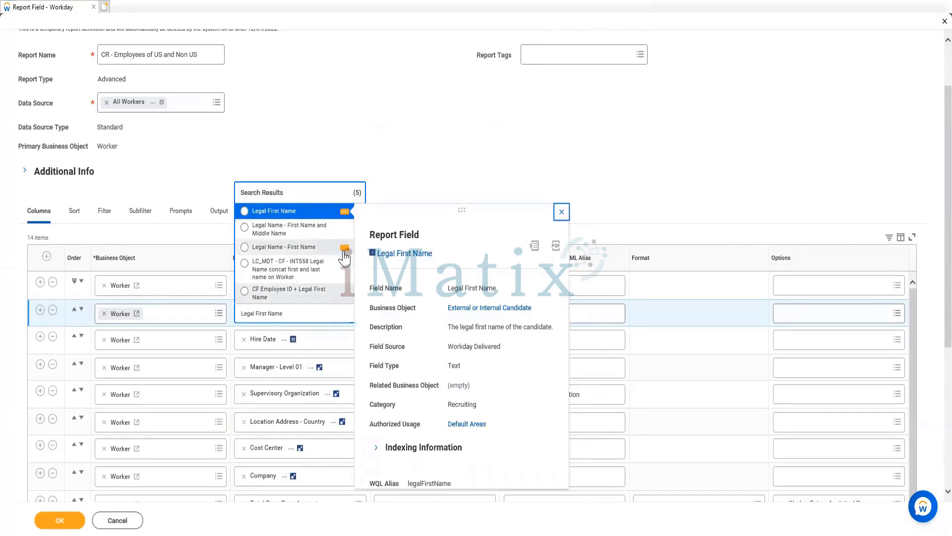
mouse_move(345, 248)
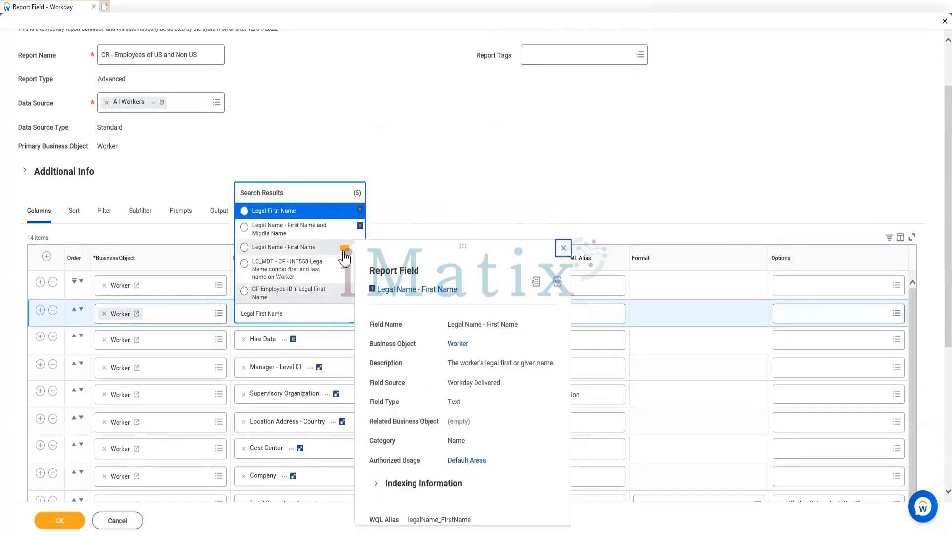
left_click(280, 251)
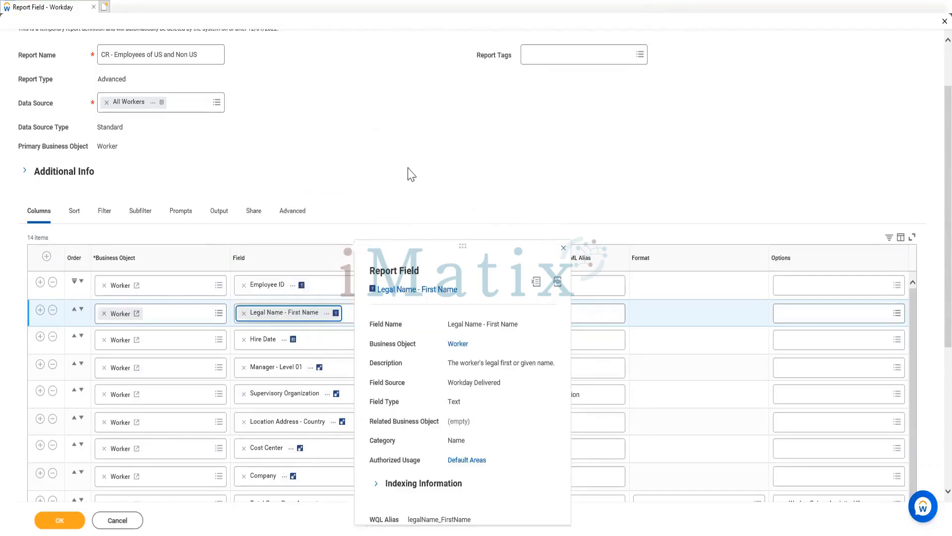
Add a Worker row below Legal Name - First Name and copy that field's name, allowing the page clipboard access
left_click(39, 311)
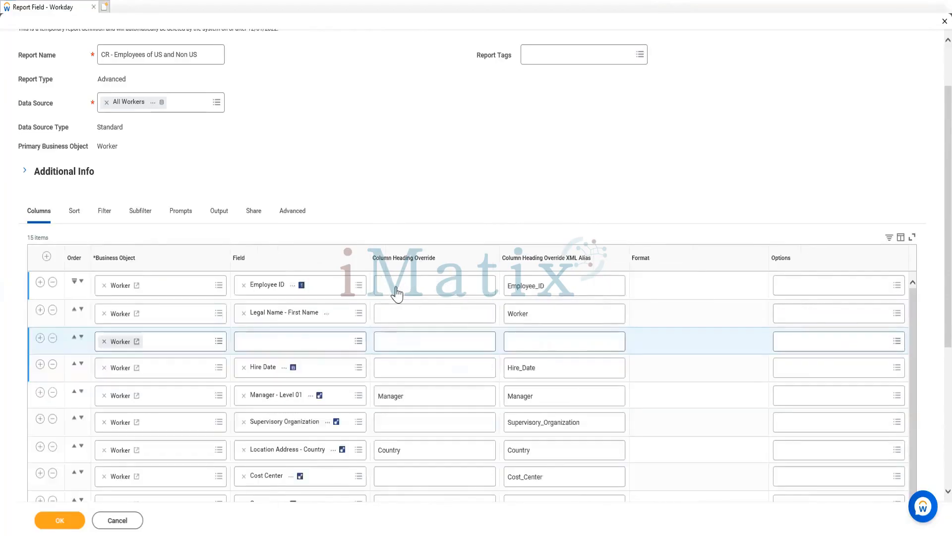
right_click(291, 316)
left_click(304, 347)
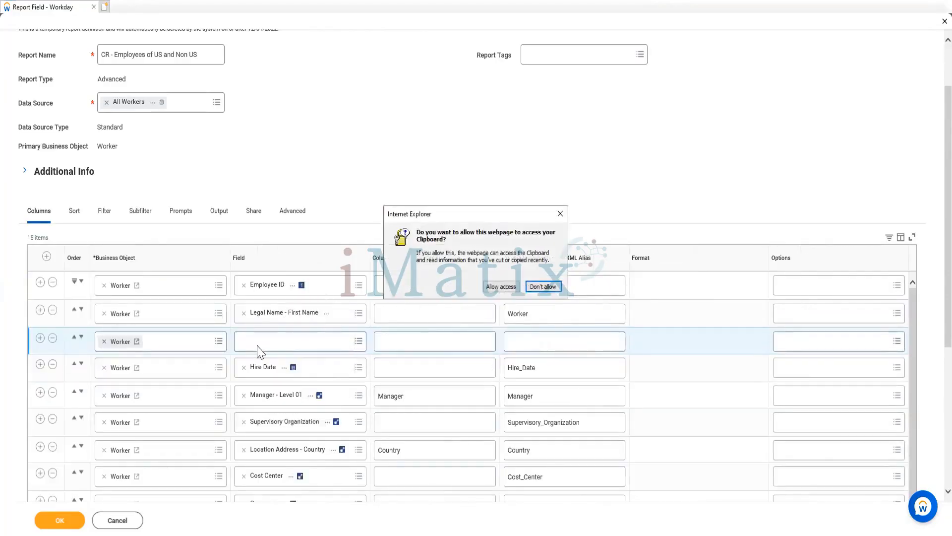
left_click(501, 287)
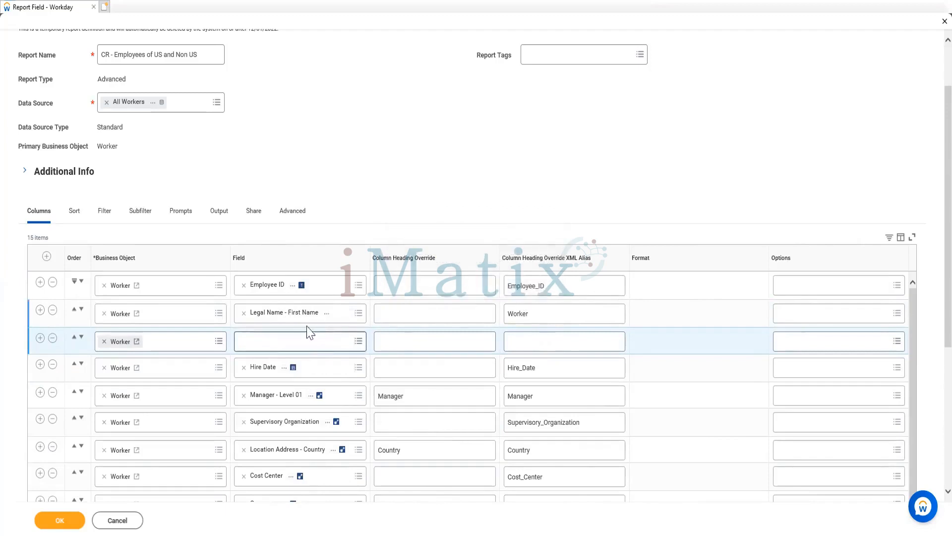
left_click(287, 347)
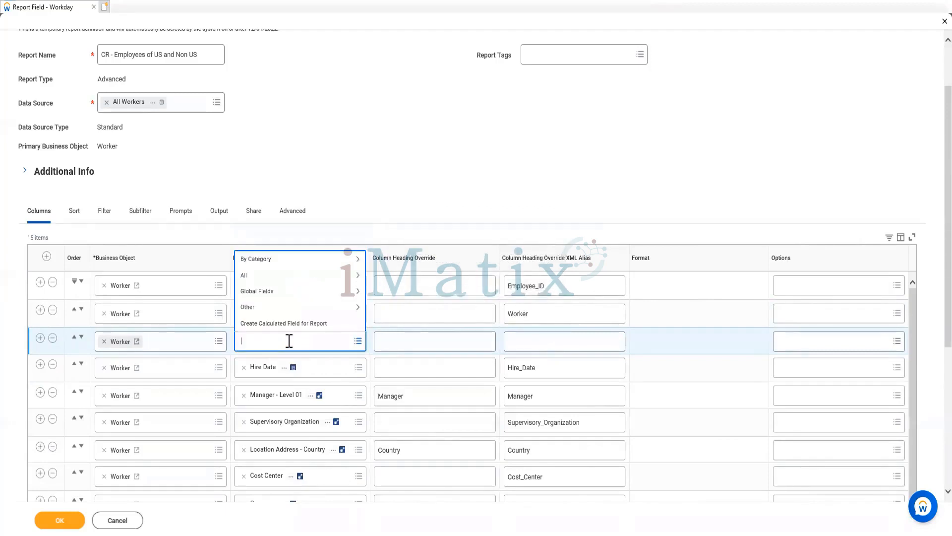
Search for "Legal Name - last Name", set the new Worker row's field to Legal Name - Last Name, and submit the report
type("Legal Name - First Name")
left_click_drag(274, 343, 287, 343)
key("Return")
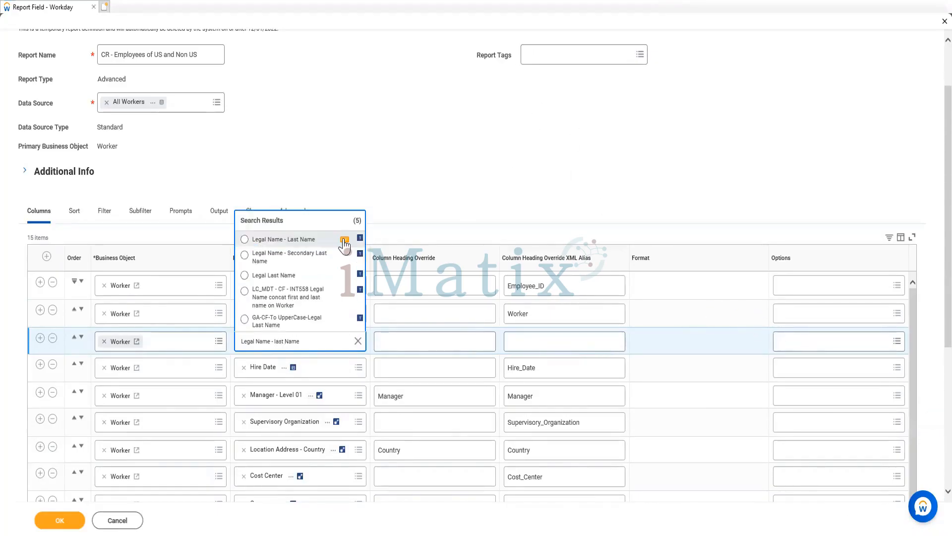
left_click(344, 240)
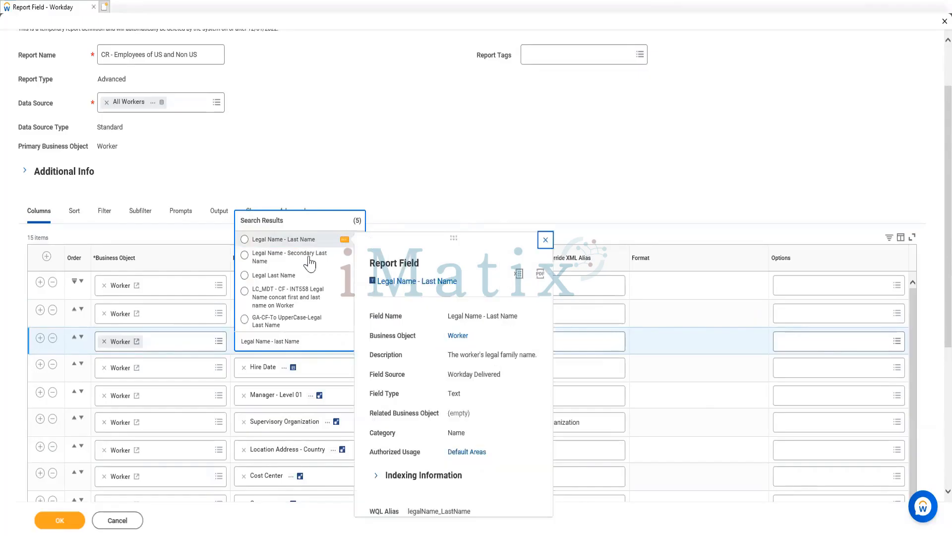
left_click(293, 242)
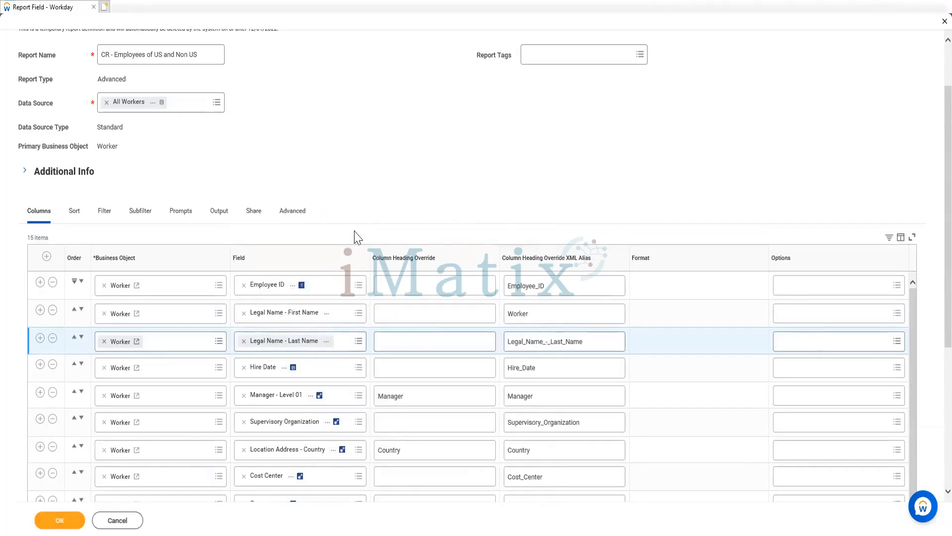
left_click(62, 520)
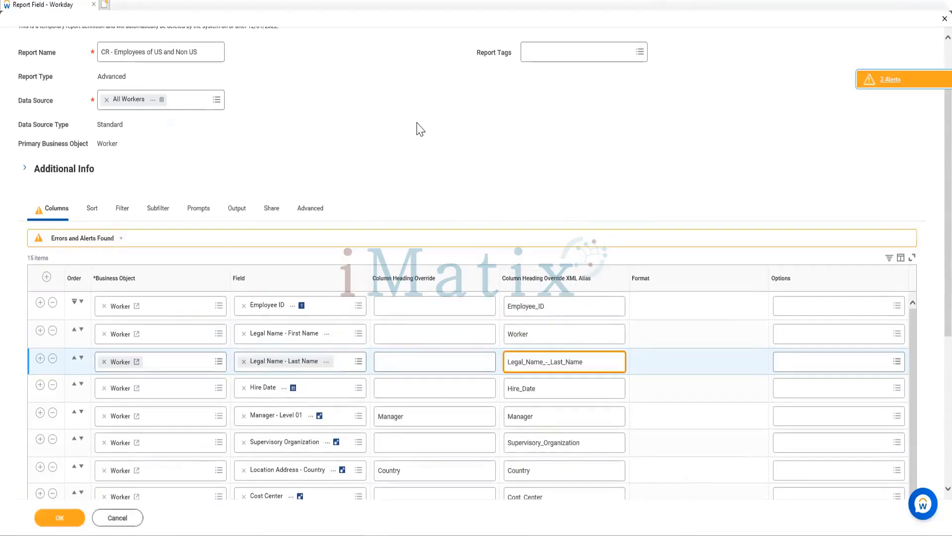
Remove the Dependent, Relationship and Age rows of the Dependents business object from the report columns
scroll(245, 255, "down", 7)
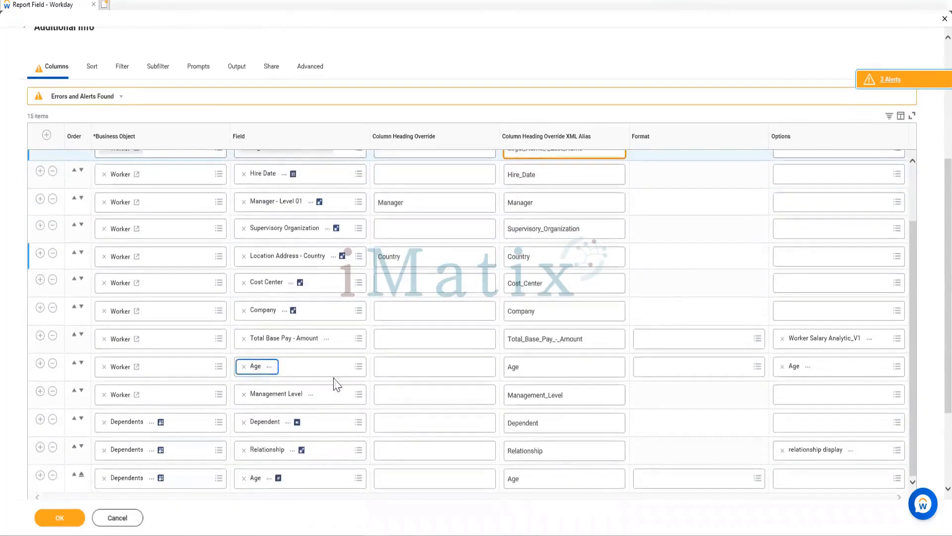
scroll(156, 448, "down", 1)
left_click(52, 293)
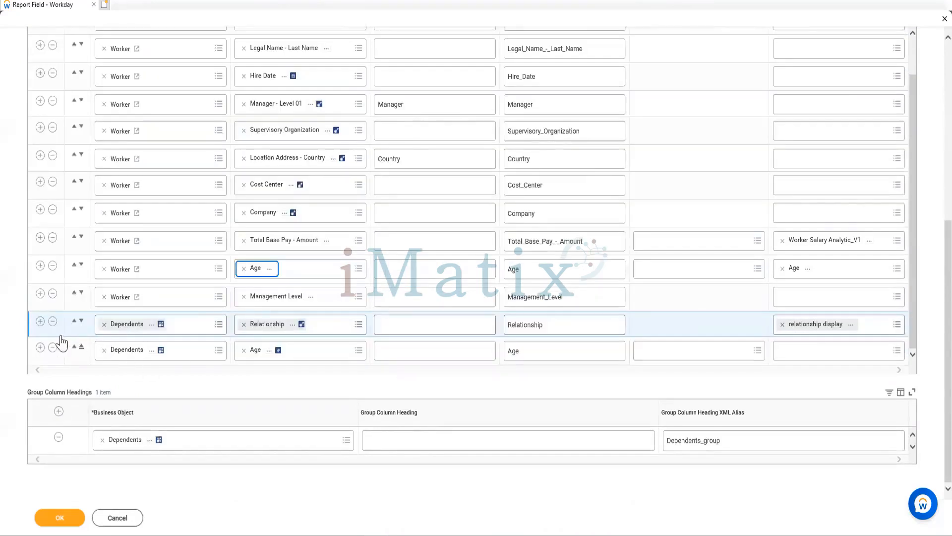
left_click(53, 322)
left_click(53, 349)
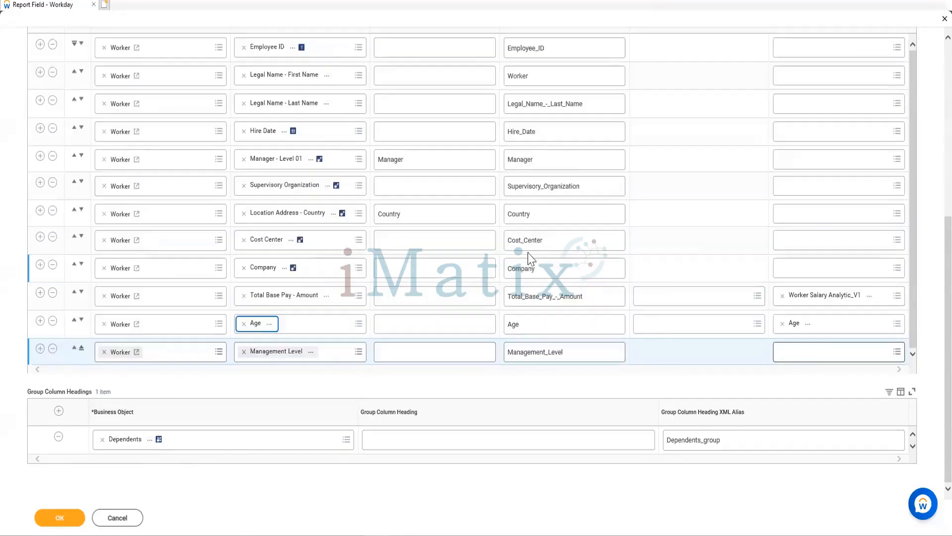
Check the report's filter and subfilter settings, return to its columns, and try to submit the report
scroll(737, 325, "up", 10)
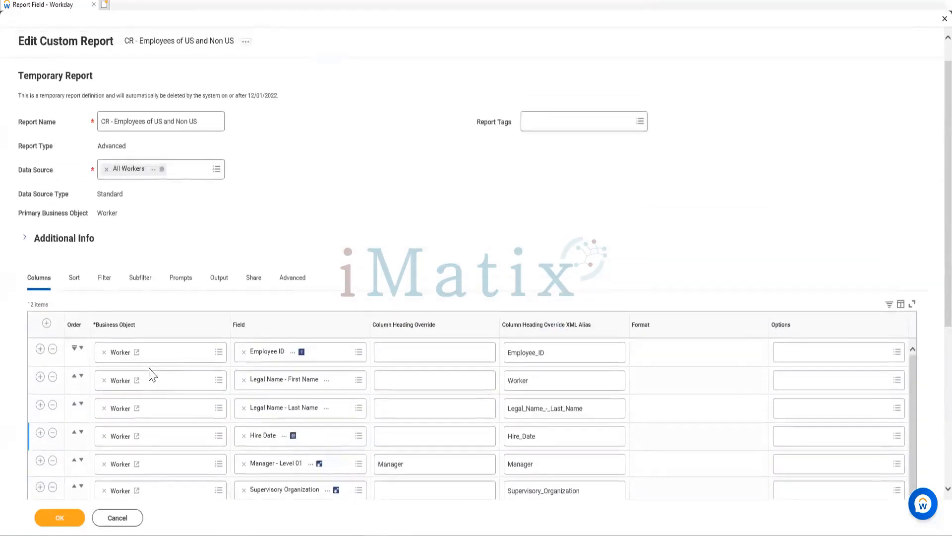
left_click(106, 288)
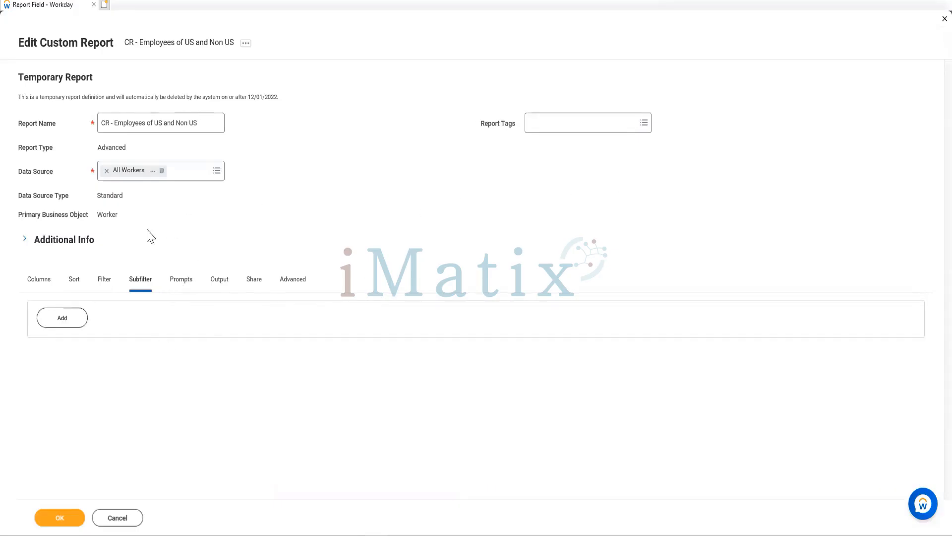
left_click(43, 282)
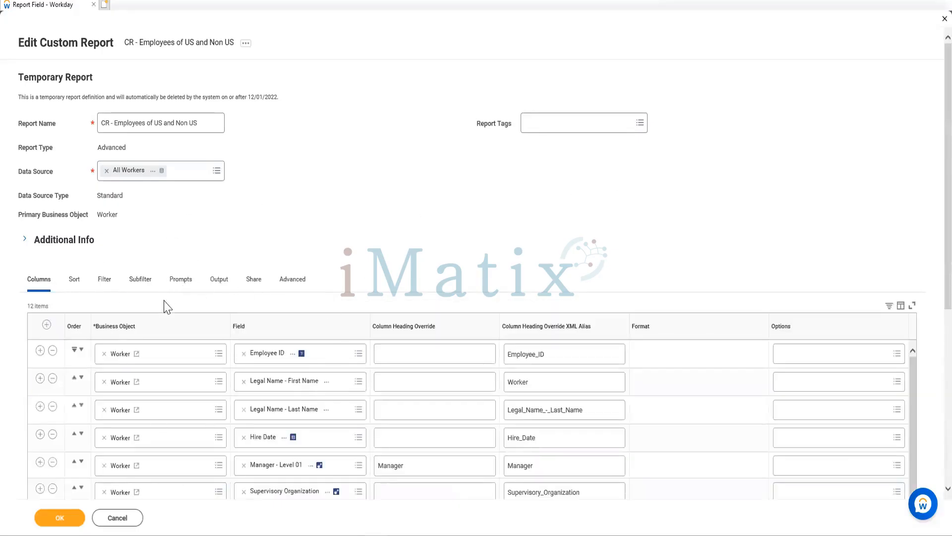
left_click(59, 521)
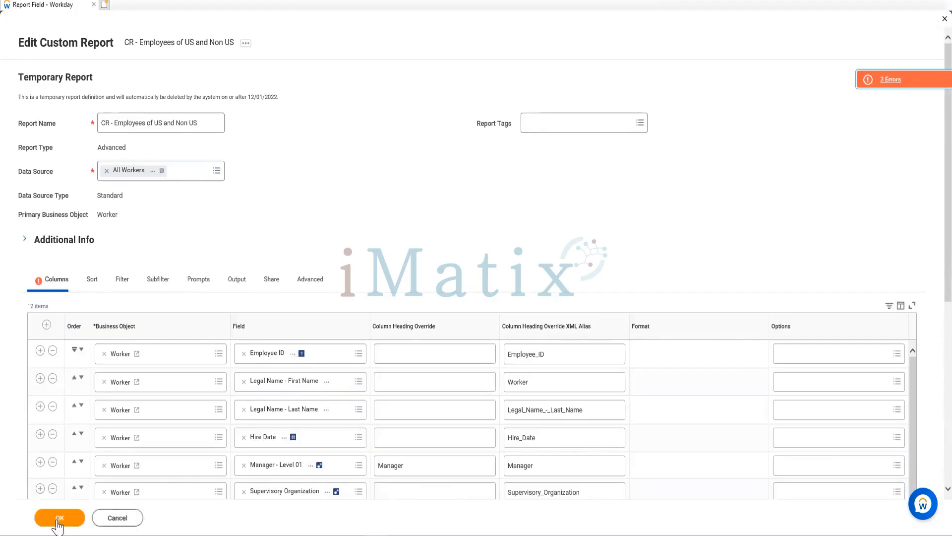
Remove the Location Address - Country entry from the report's prompt defaults
left_click(201, 282)
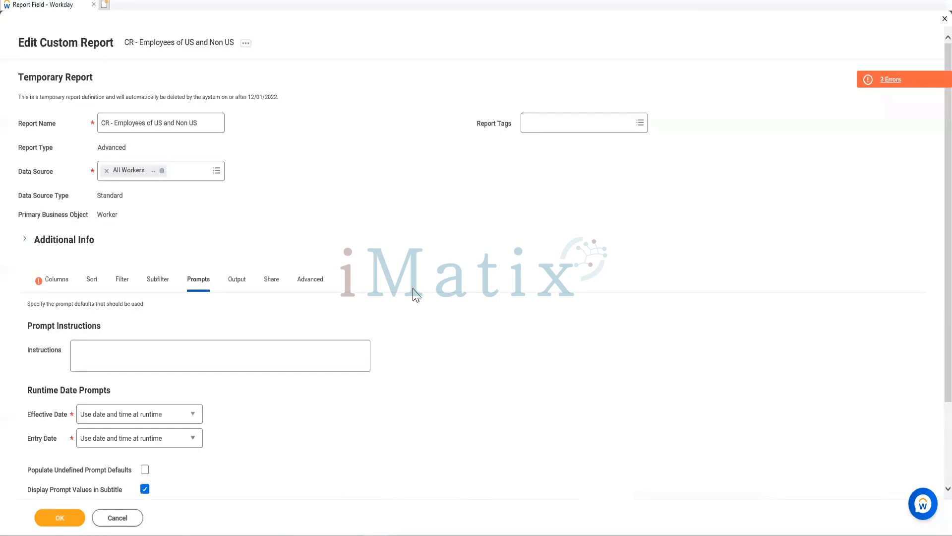
scroll(447, 290, "down", 3)
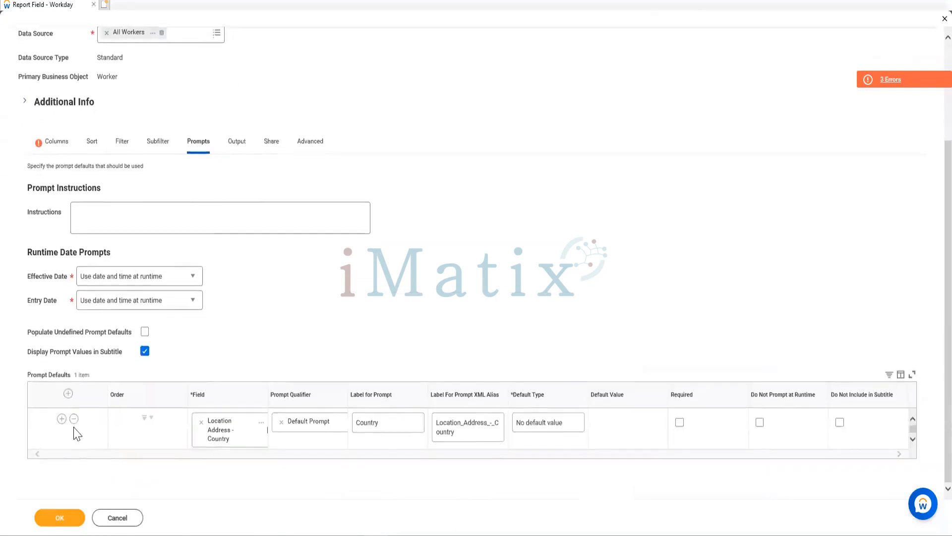
left_click(52, 434)
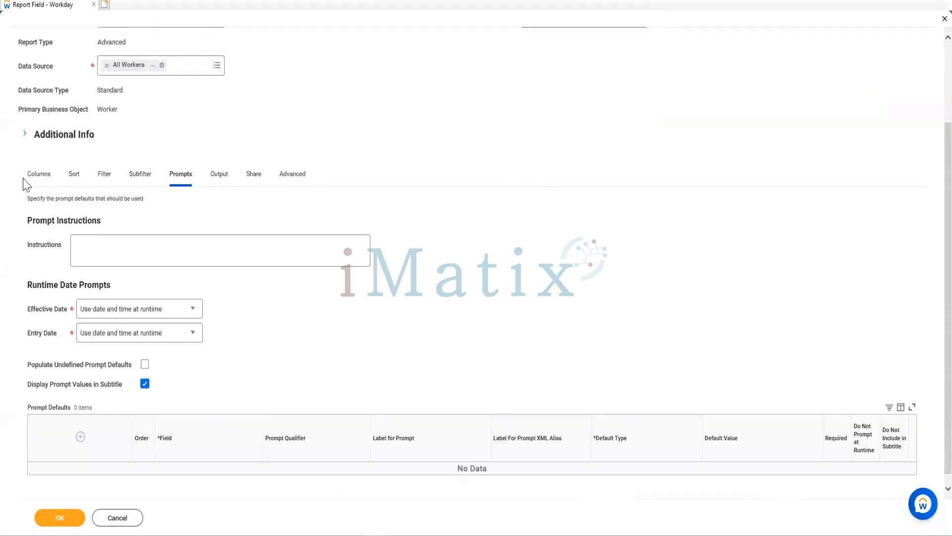
Return to the report's column definitions and remove the Dependents entry from the group column headings
left_click(47, 182)
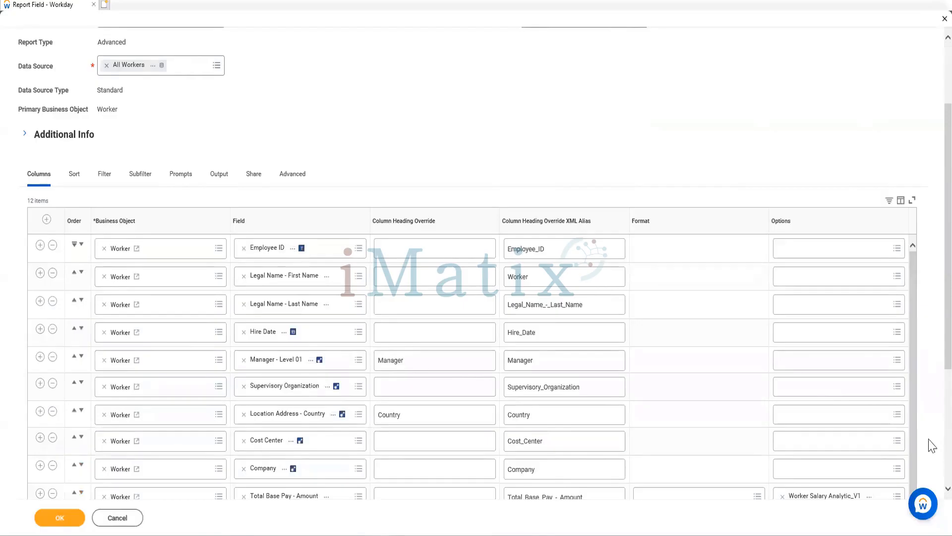
scroll(932, 445, "down", 2)
scroll(929, 448, "up", 2)
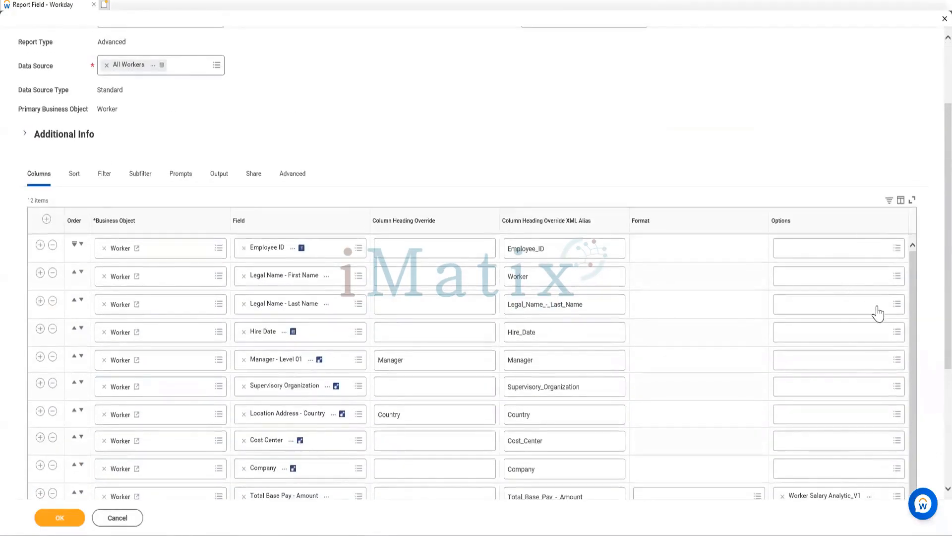
scroll(931, 392, "down", 3)
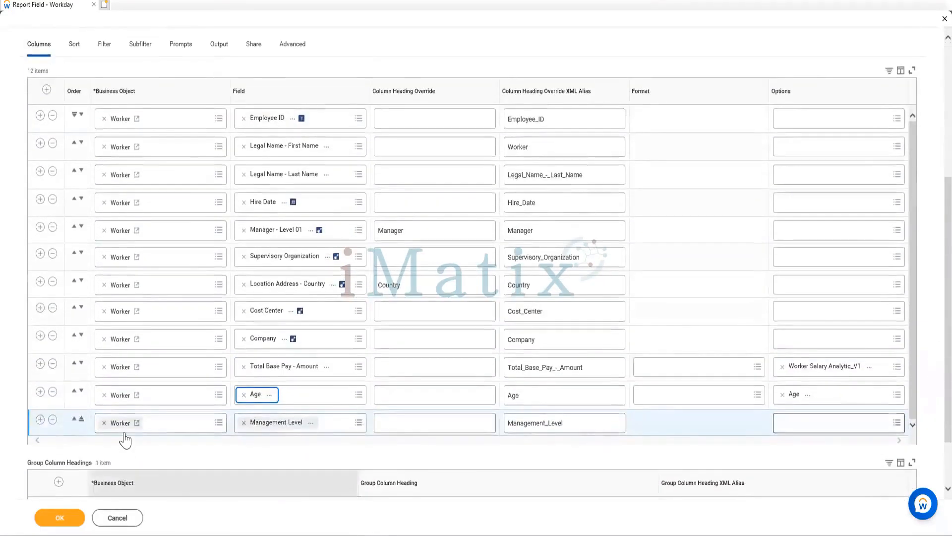
scroll(124, 439, "down", 2)
scroll(62, 476, "up", 2)
scroll(179, 439, "down", 2)
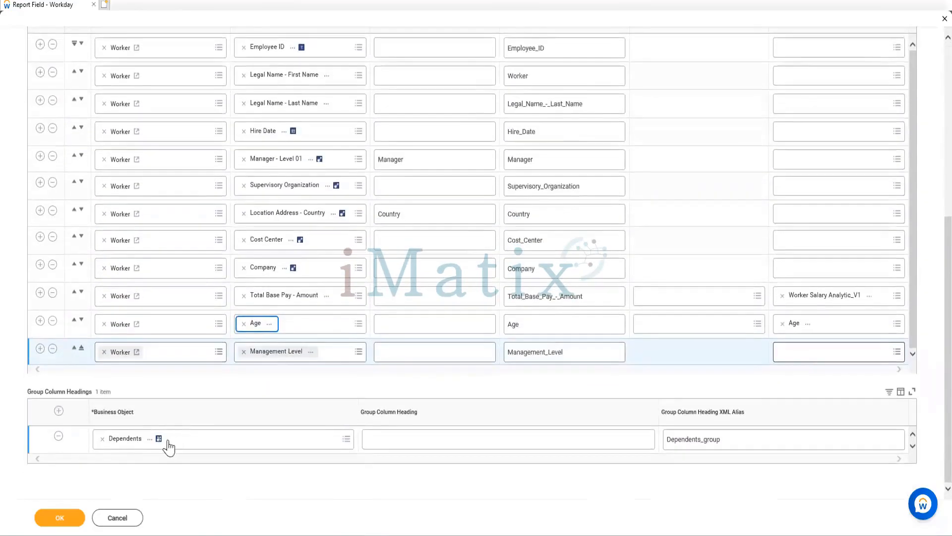
left_click(59, 435)
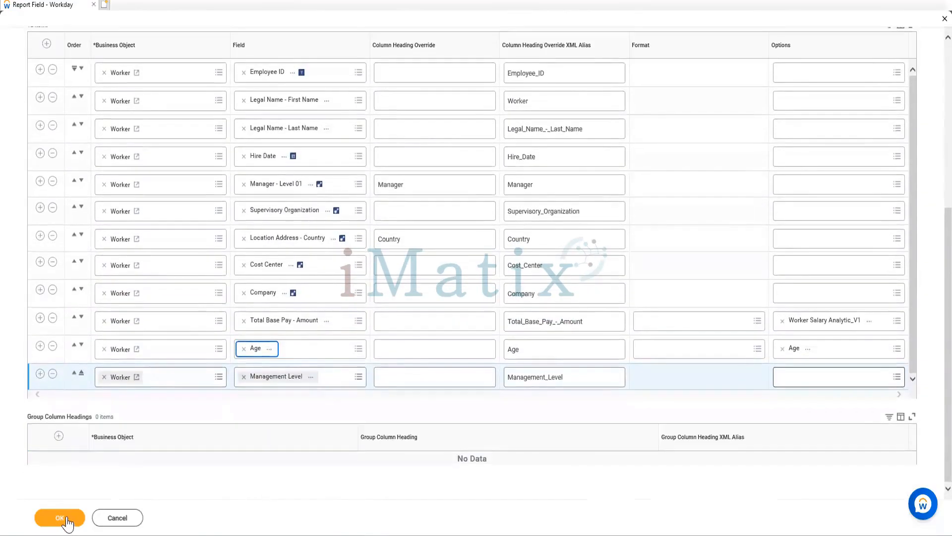
Submit the edited report definition and run the report
left_click(68, 521)
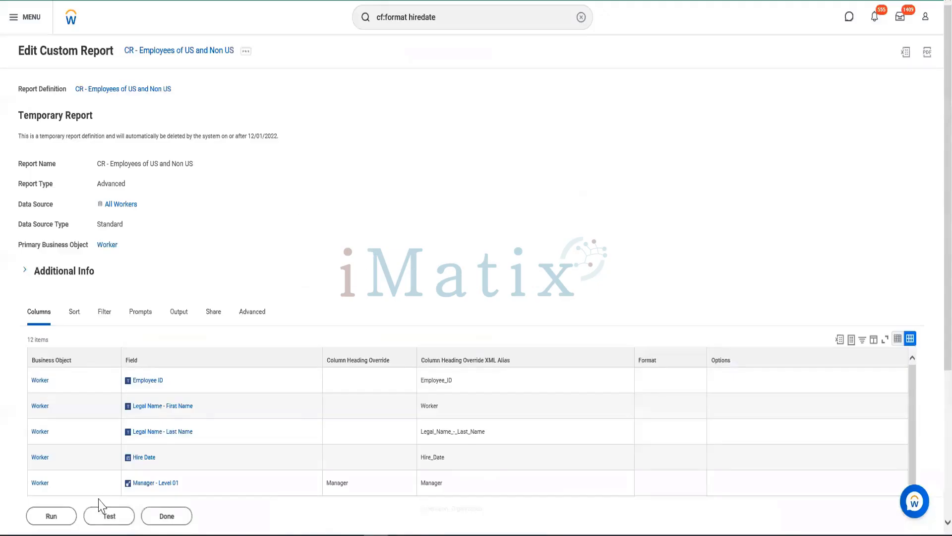
left_click(52, 518)
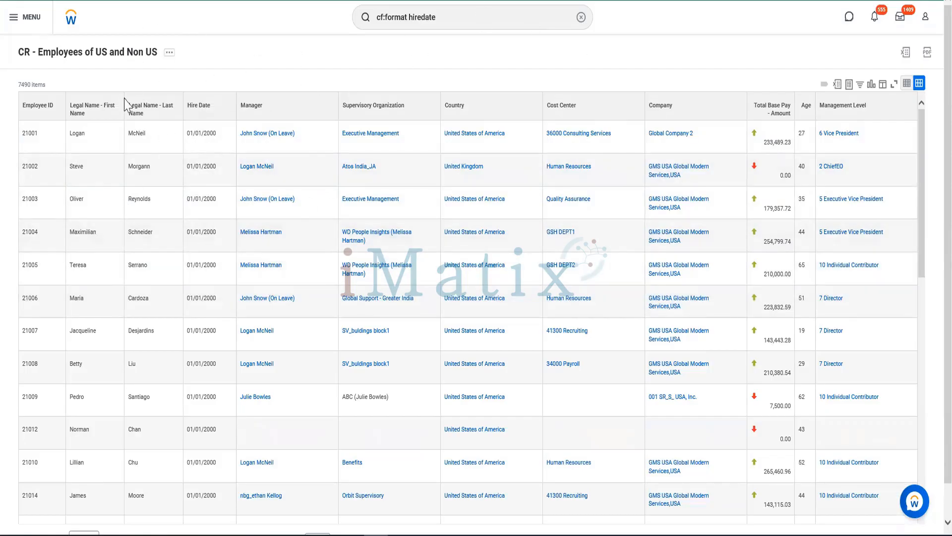
Examine the report output, including the sort and filter options of the Legal Name - First Name and Hire Date columns
left_click(74, 110)
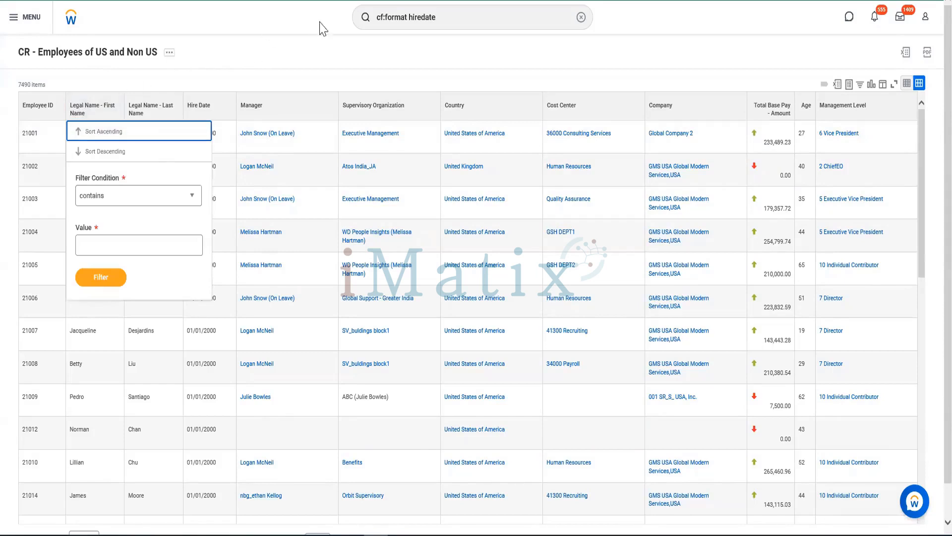
left_click(341, 52)
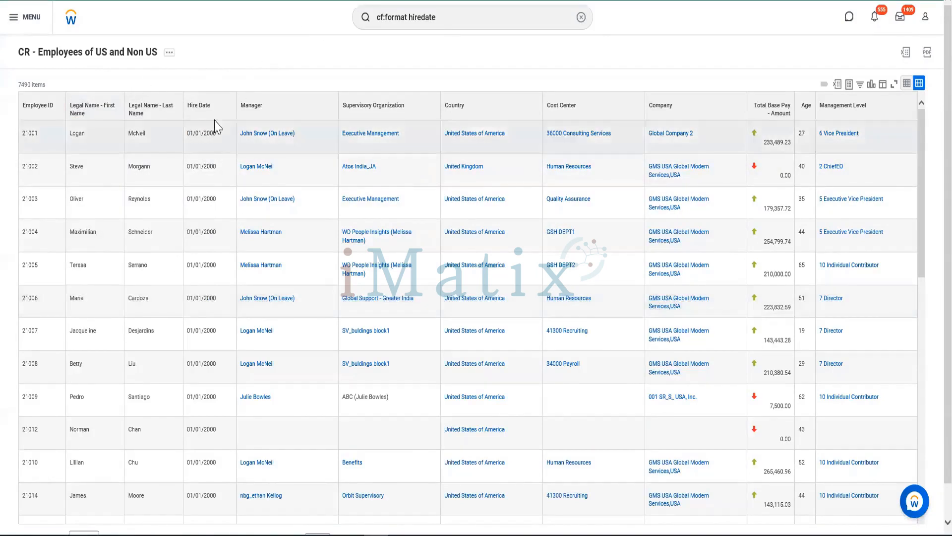
left_click(191, 110)
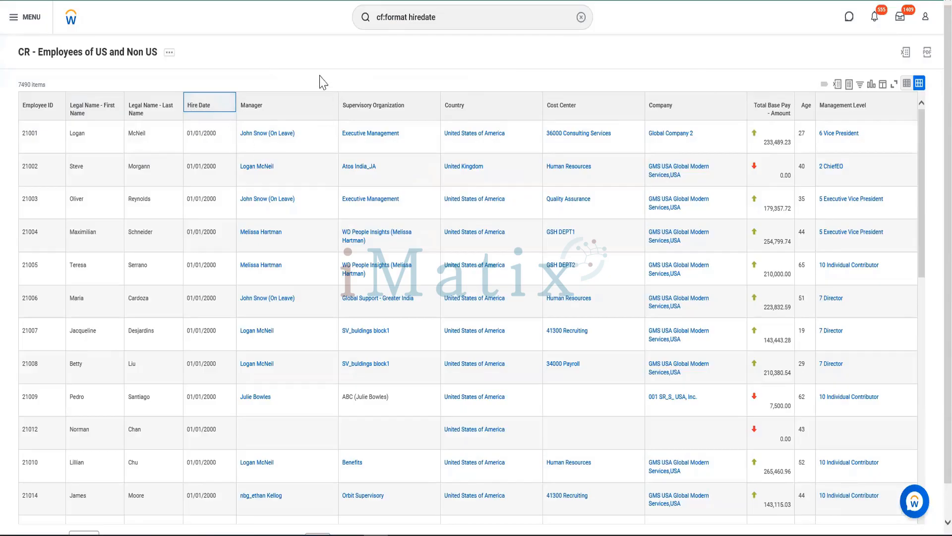
key("Return")
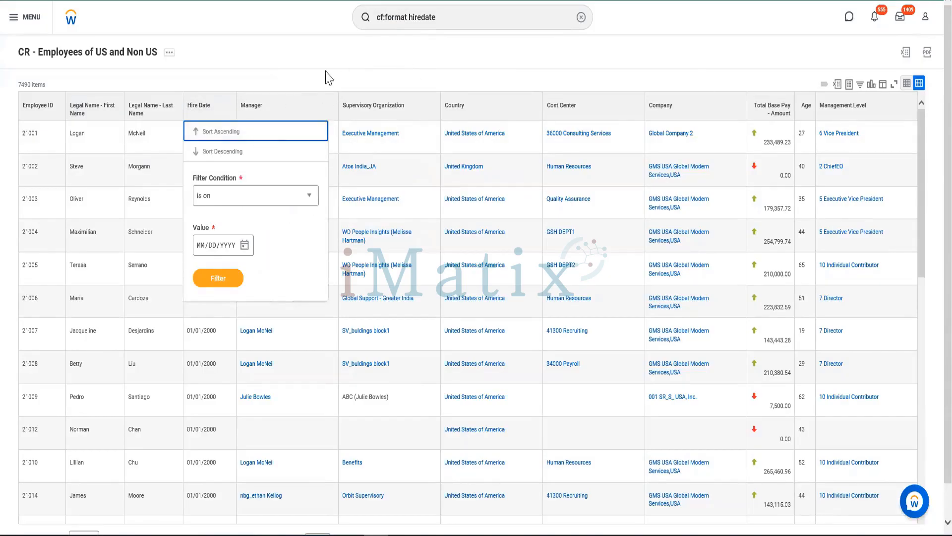
key("Escape")
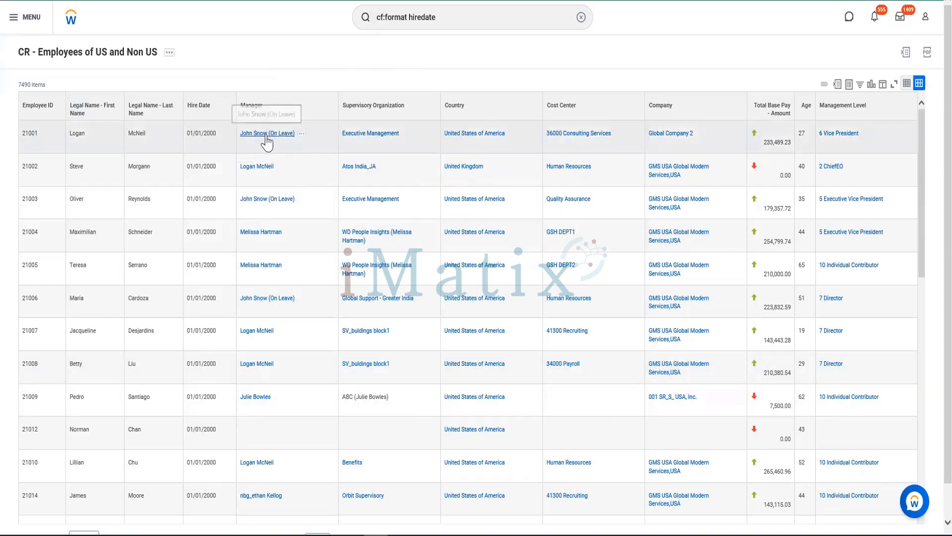
left_click_drag(270, 134, 295, 135)
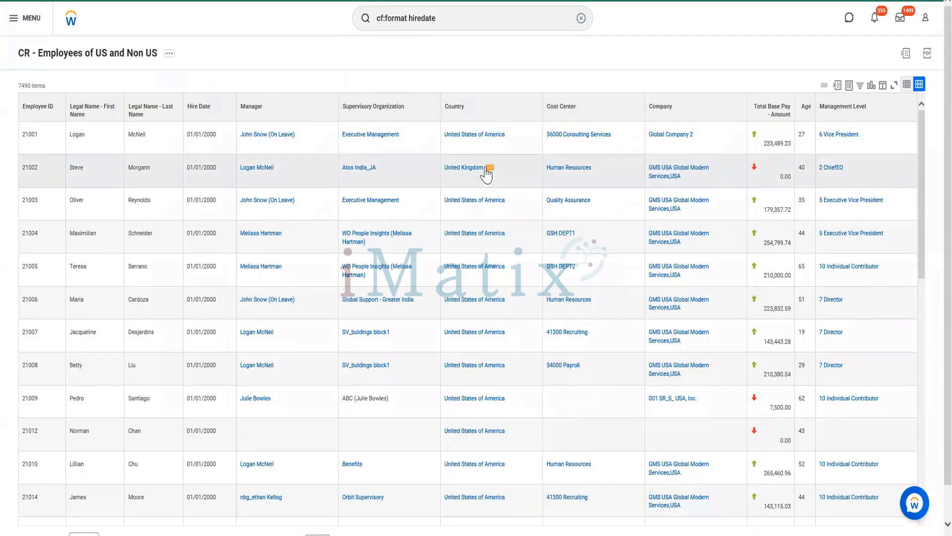
Open the custom report definition of CR - Employees of US and Non US from its output
left_click(167, 54)
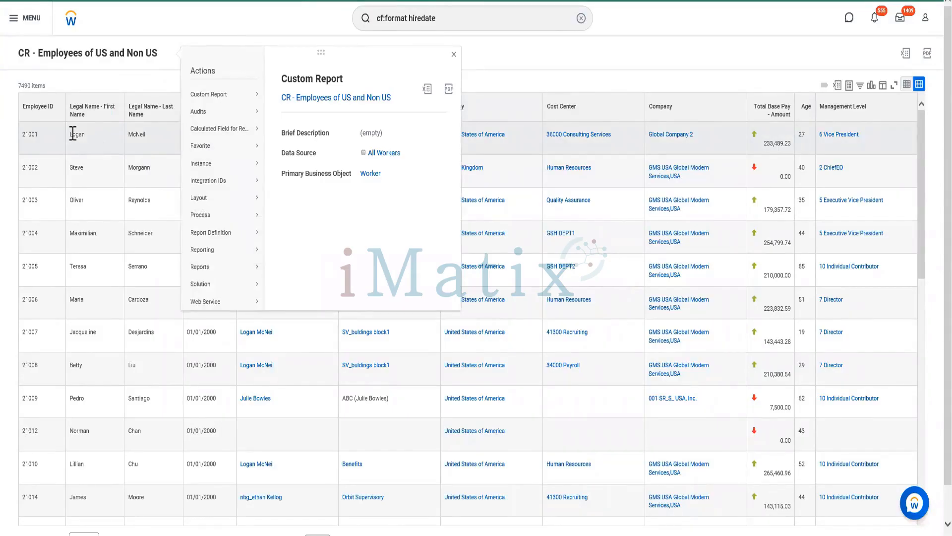
left_click_drag(69, 139, 90, 149)
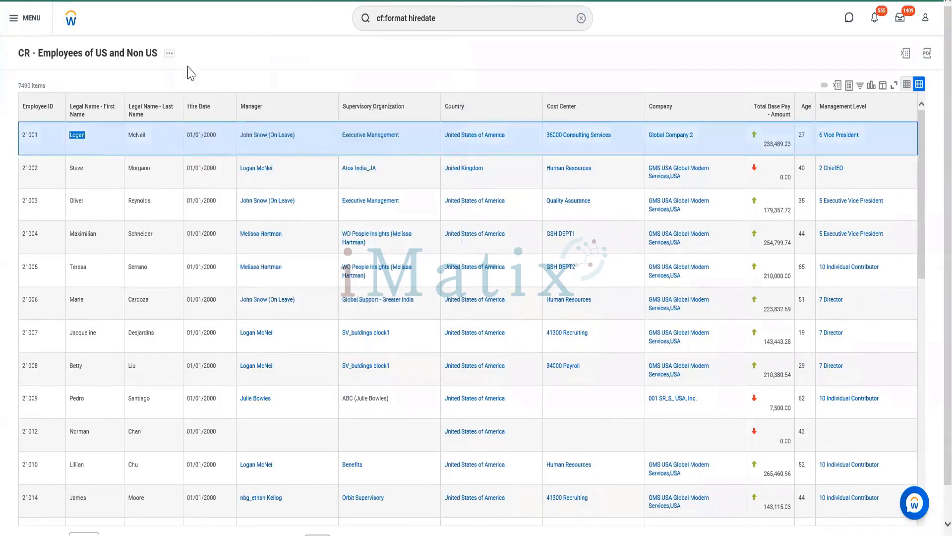
right_click(86, 58)
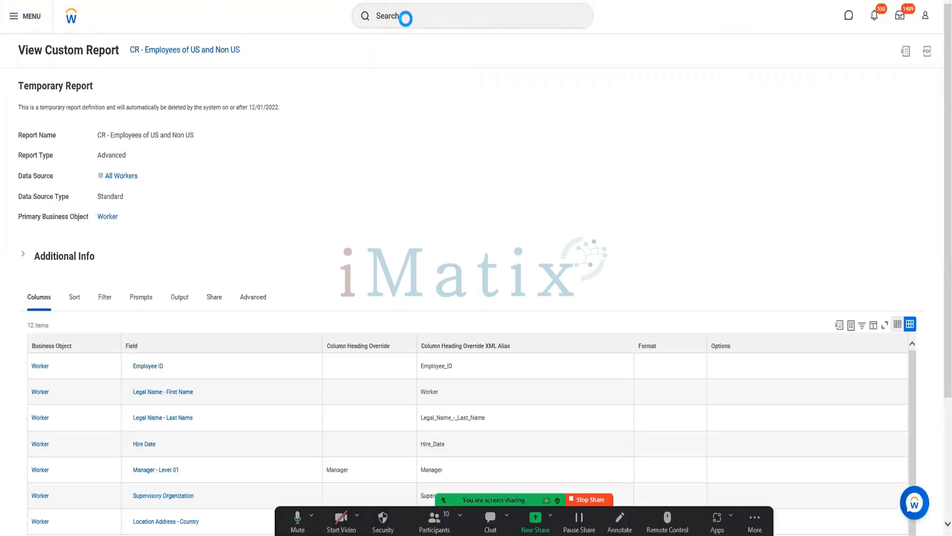
Search for "create calc field" and open the Create Calculated Field task
left_click(407, 19)
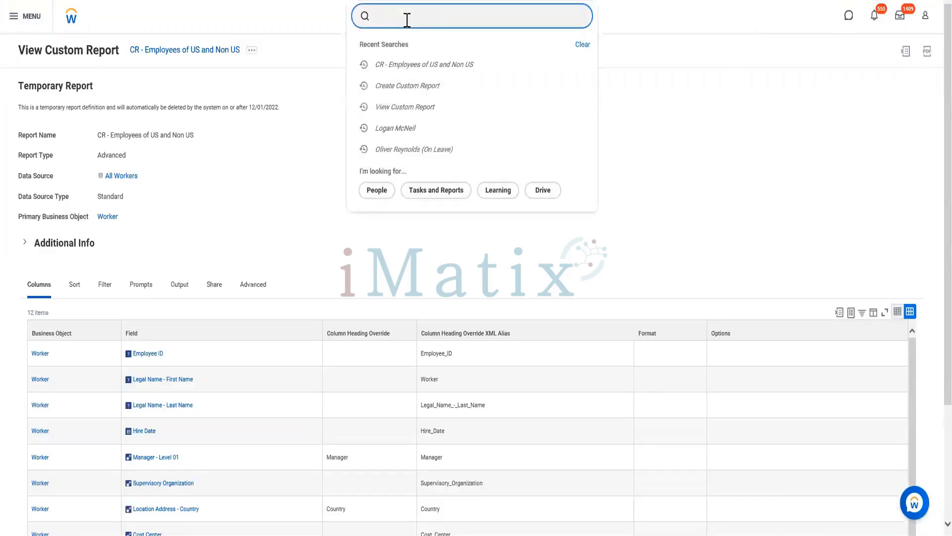
type("create calc field")
left_click(420, 56)
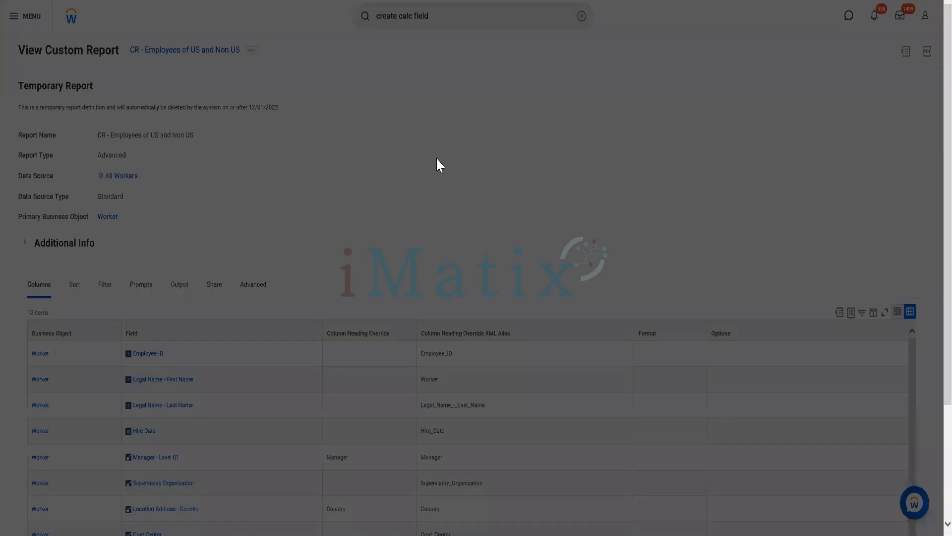
Enter "CF - Format Date - Hiredate" as the name of the new calculated field
left_click(456, 115)
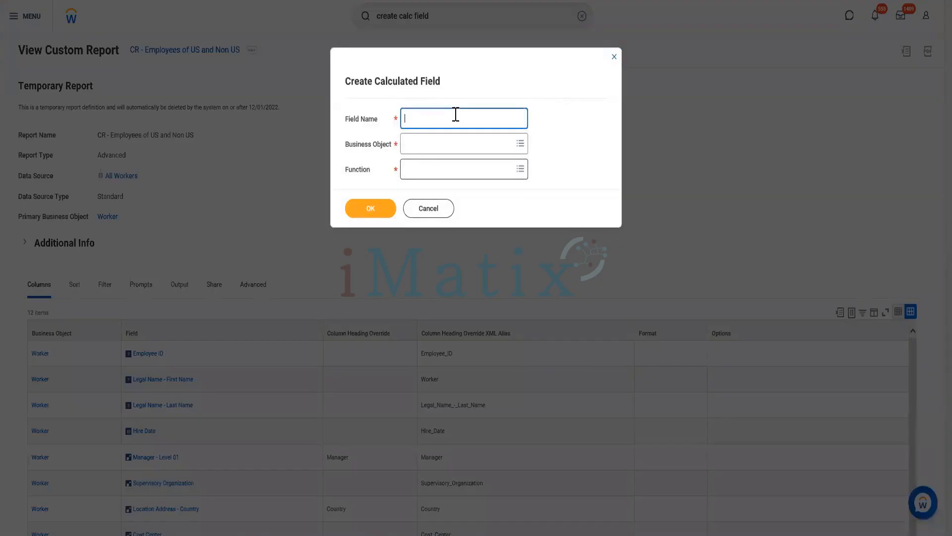
type("CF")
type("Foa")
key("BackSpace")
type("rmat Date")
left_click_drag(470, 119, 419, 117)
left_click(484, 114)
type("- Hiredate")
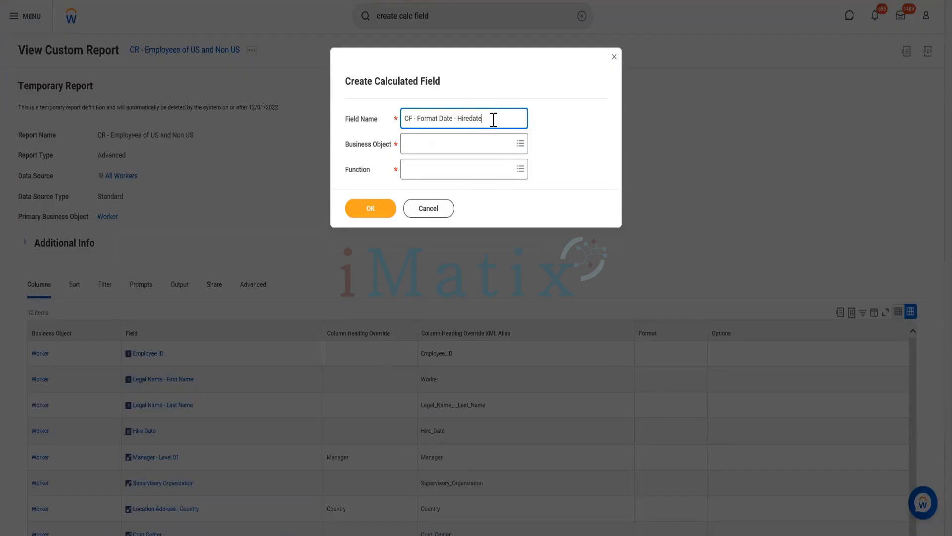
Change the calculated field's name to "CF - Format text - First name", keeping the CF prefix
left_click_drag(482, 119, 457, 123)
left_click_drag(419, 121, 503, 124)
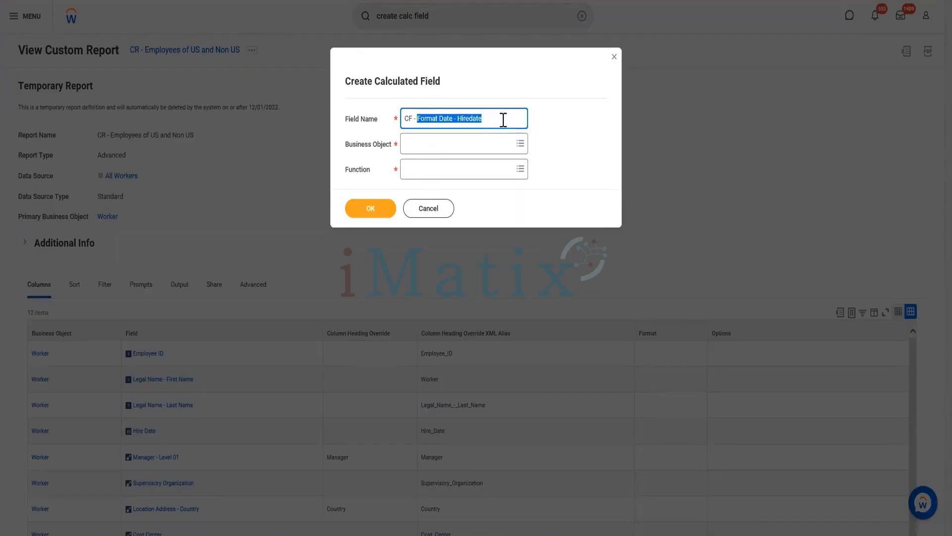
type("format")
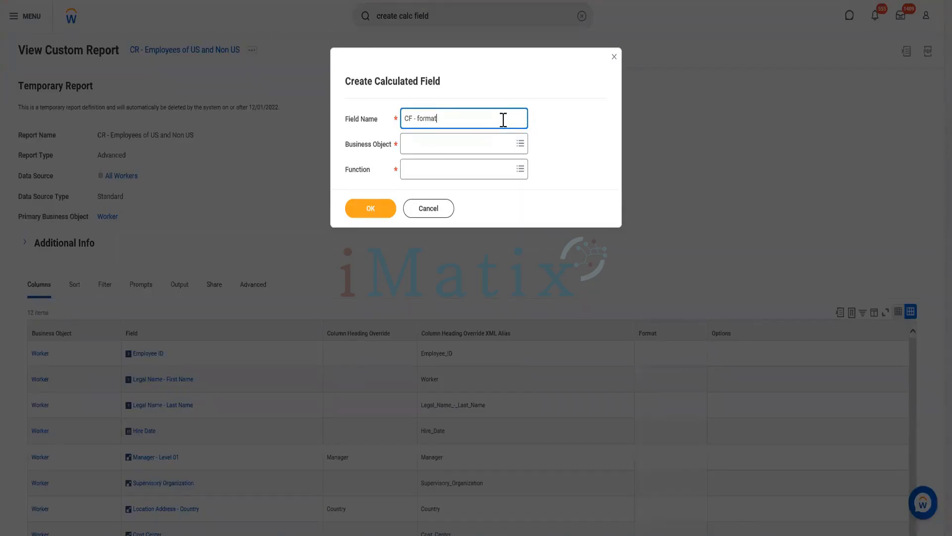
key("BackSpace")
key("BackSpace")
key("BackSpace")
key("BackSpace")
key("BackSpace")
key("BackSpace")
type("FOr")
key("BackSpace")
key("BackSpace")
type("ormat text - First name")
Set the calculated field's business object to Worker
left_click(431, 143)
type("w")
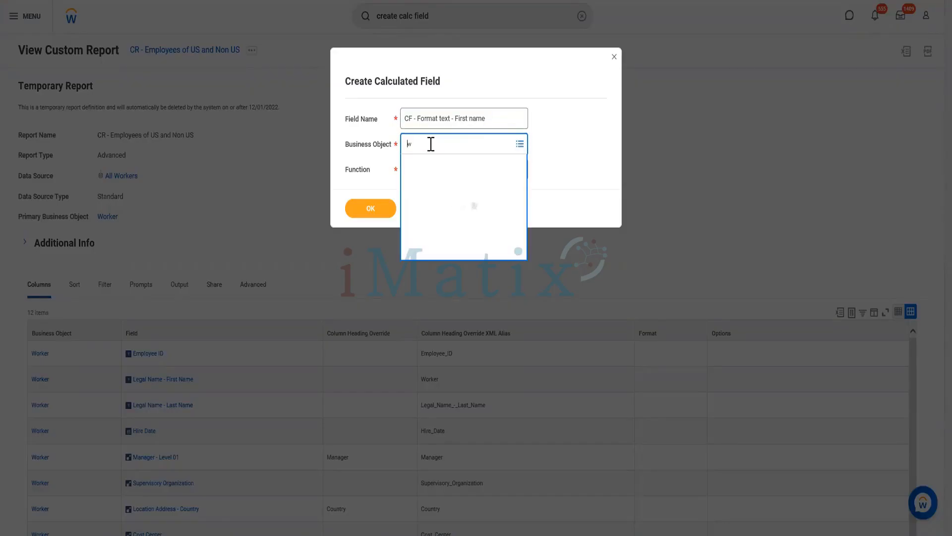
type("orker")
key("Return")
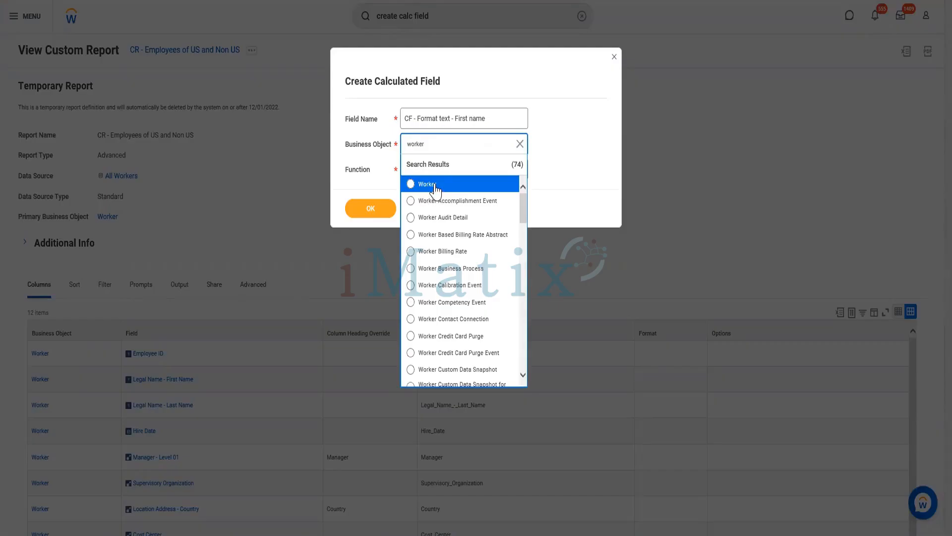
left_click(435, 186)
Try to find the Format Text function by searching the calculated field functions for "for"
left_click(457, 171)
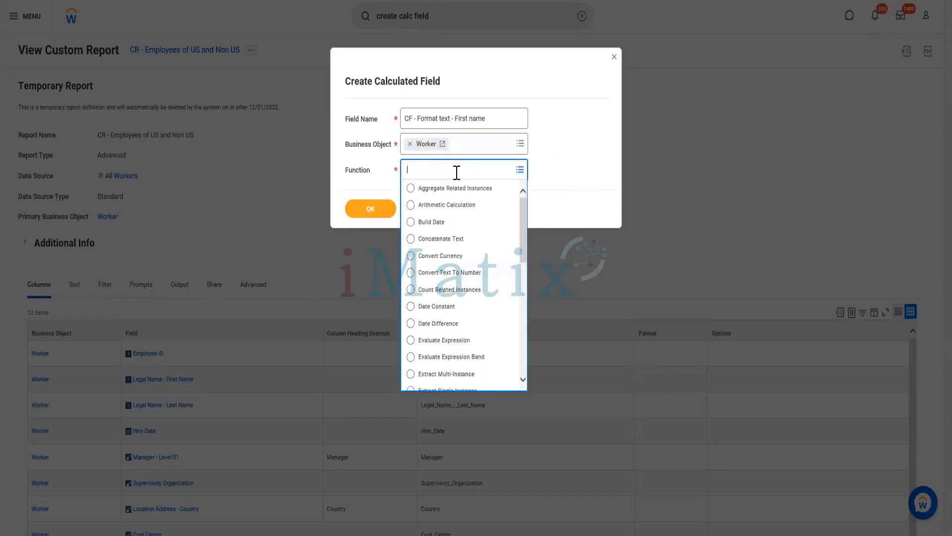
type("for,at text")
key("BackSpace")
key("BackSpace")
key("BackSpace")
key("BackSpace")
key("BackSpace")
key("BackSpace")
key("BackSpace")
key("BackSpace")
key("BackSpace")
key("BackSpace")
type("for,a")
key("BackSpace")
key("BackSpace")
key("BackSpace")
scroll(461, 308, "down", 1)
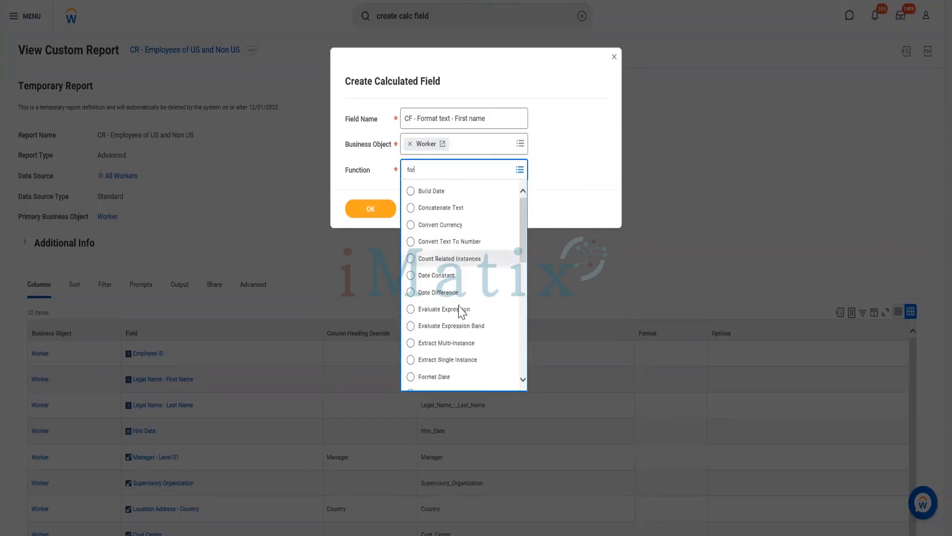
scroll(462, 330, "down", 3)
scroll(464, 352, "down", 5)
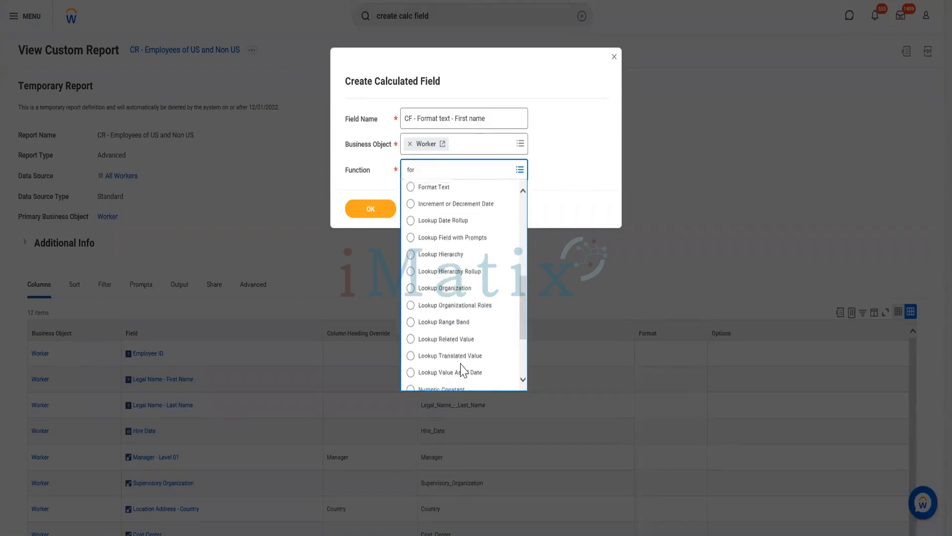
key("Return")
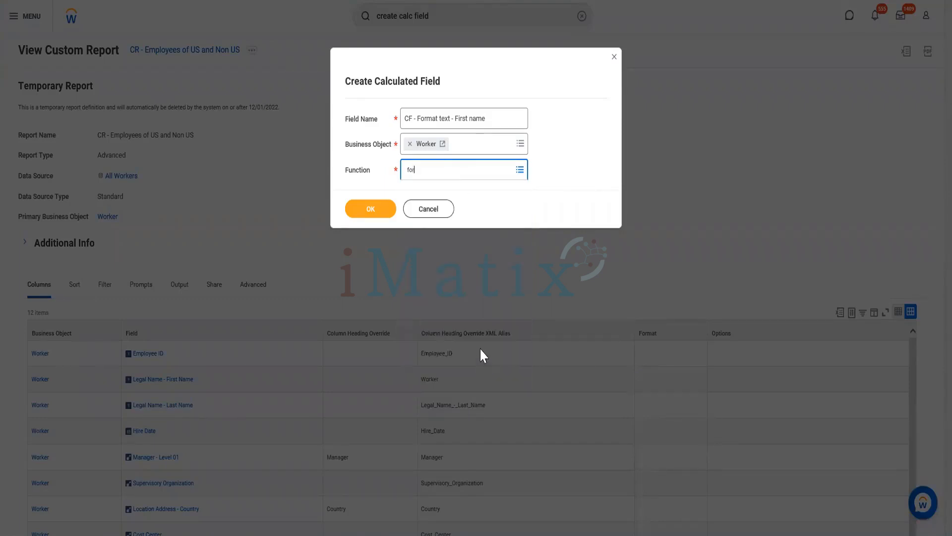
Examine the full list of calculated field functions, from Aggregate Related Instances through True/False Condition, including Format Text
left_click(434, 175)
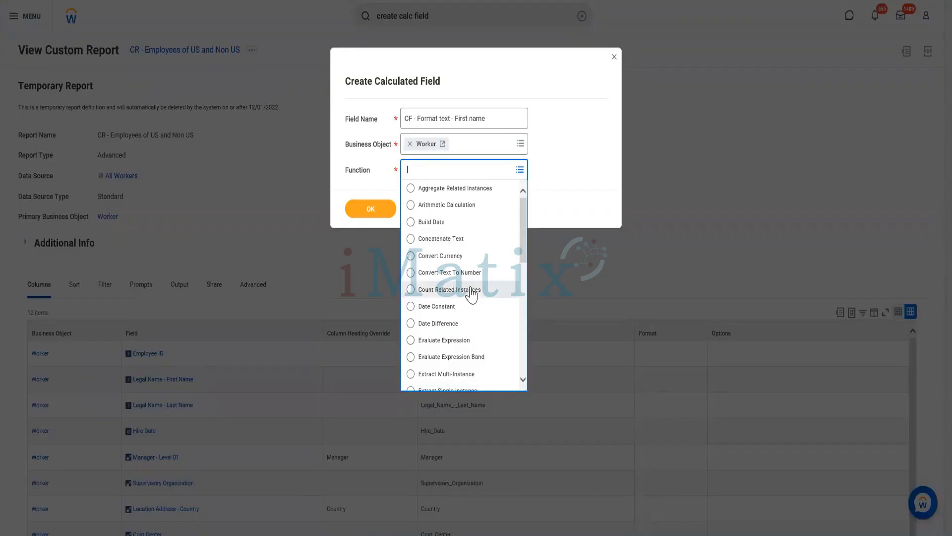
scroll(473, 298, "down", 6)
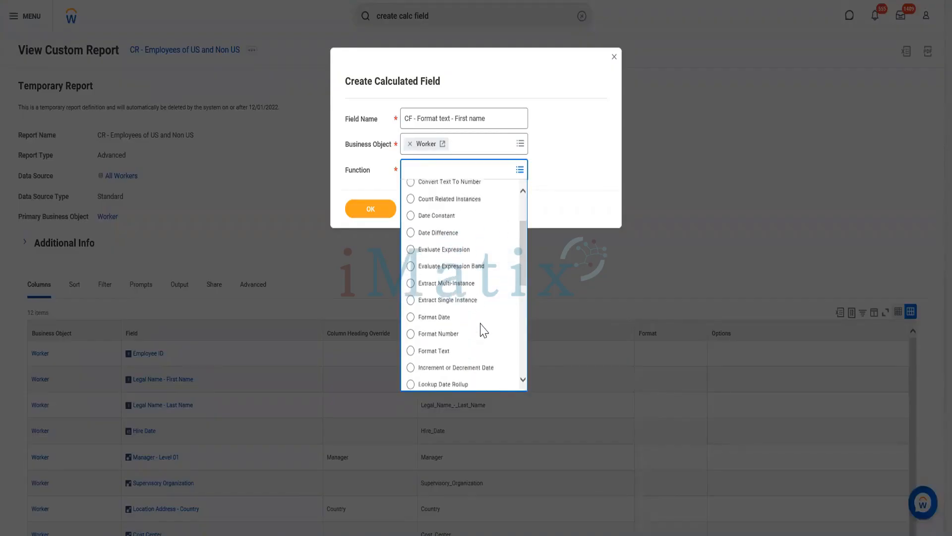
scroll(484, 330, "down", 1)
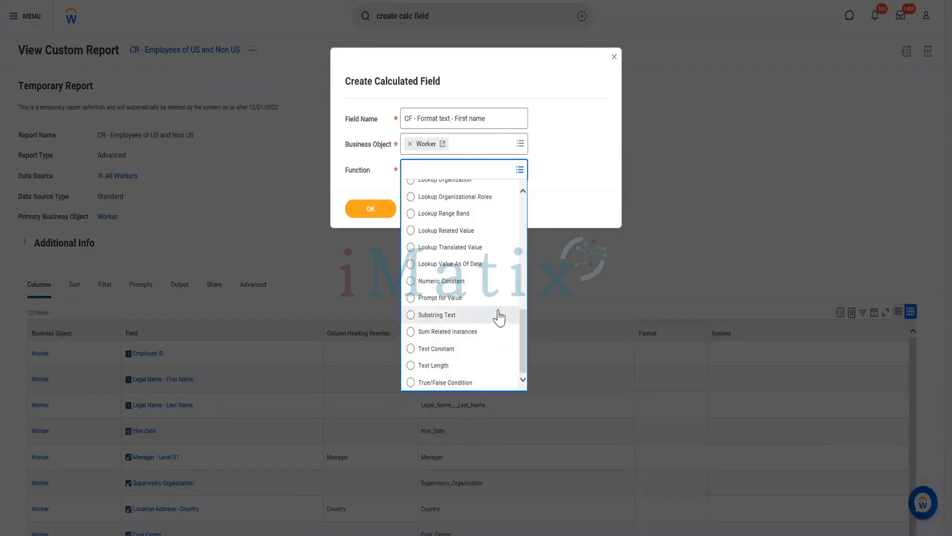
scroll(496, 314, "up", 2)
scroll(502, 317, "up", 10)
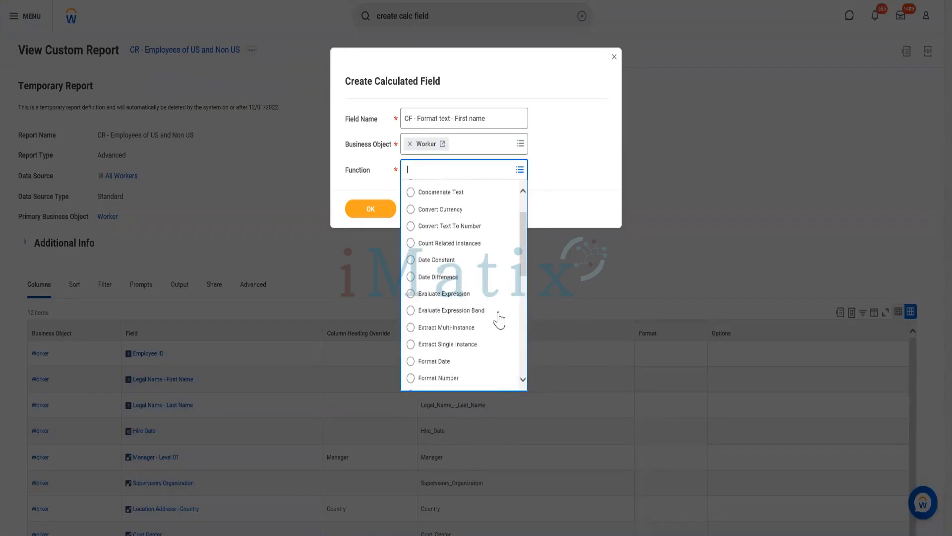
scroll(502, 318, "up", 1)
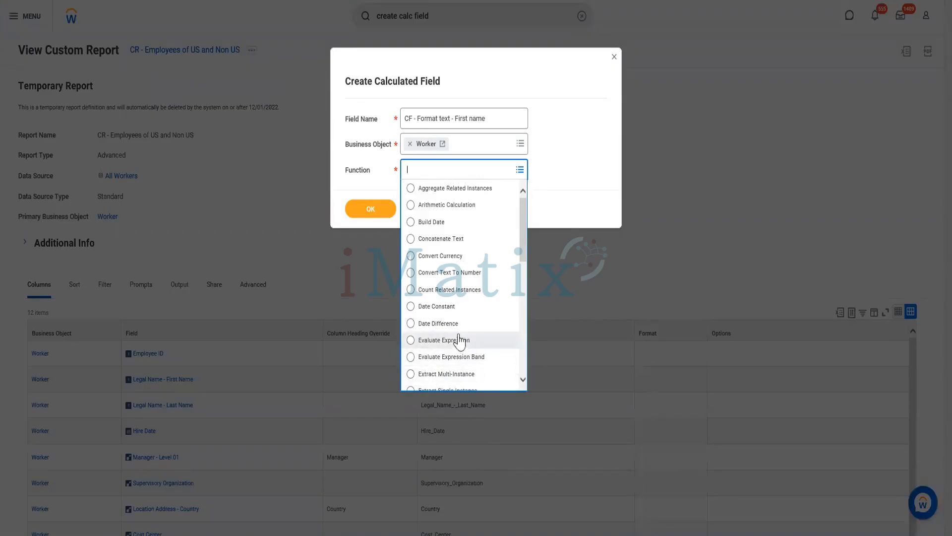
scroll(461, 355, "down", 2)
scroll(467, 369, "down", 3)
scroll(483, 357, "down", 3)
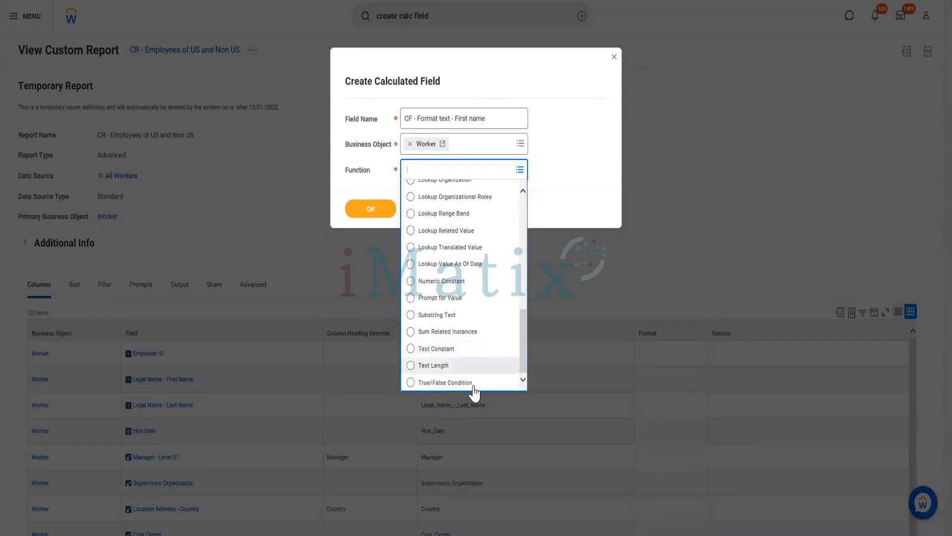
scroll(523, 311, "up", 3)
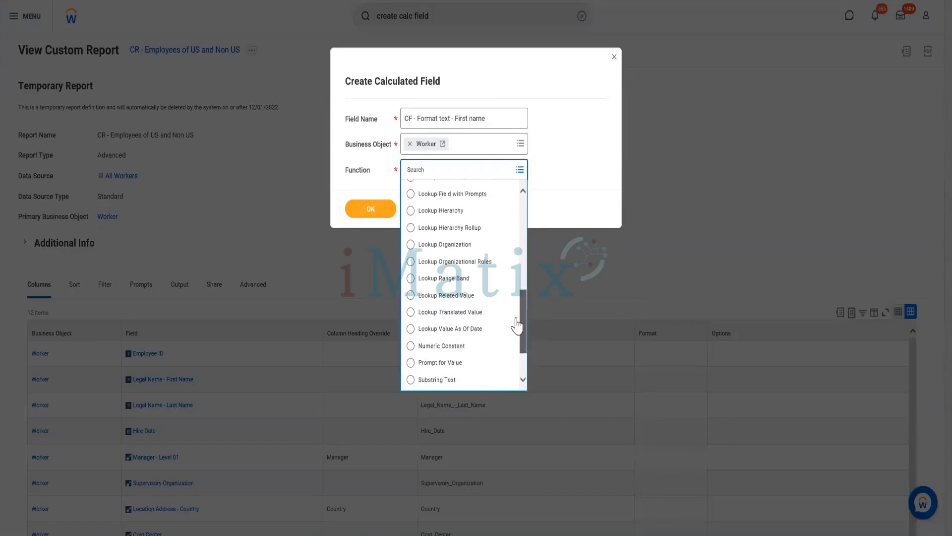
scroll(517, 325, "up", 3)
scroll(520, 317, "down", 2)
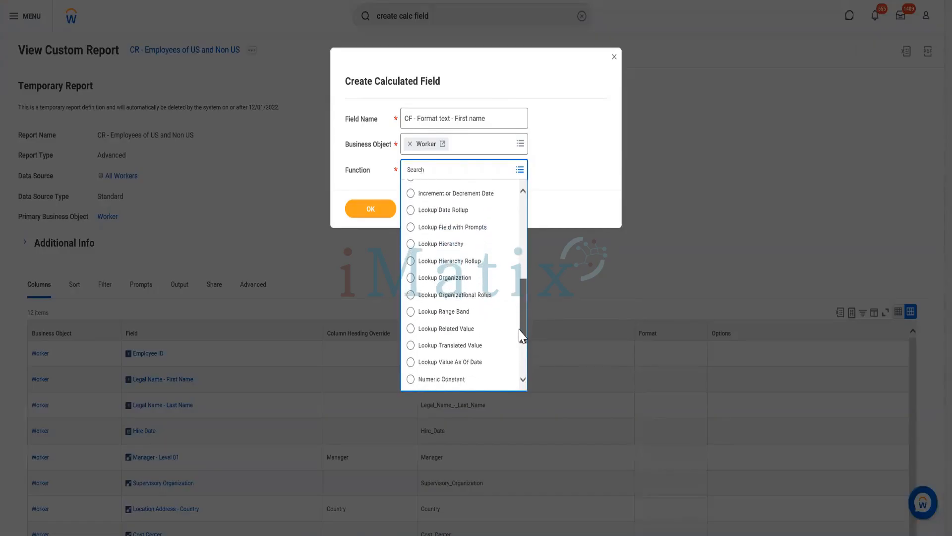
mouse_move(523, 337)
left_mouse_down()
mouse_move(523, 345)
mouse_move(521, 322)
mouse_move(521, 332)
left_mouse_up()
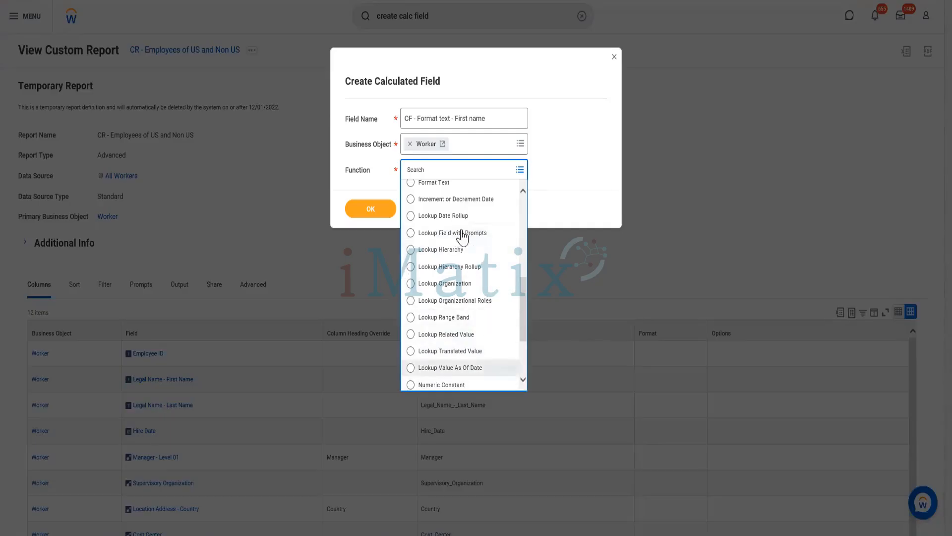
left_click_drag(526, 312, 526, 251)
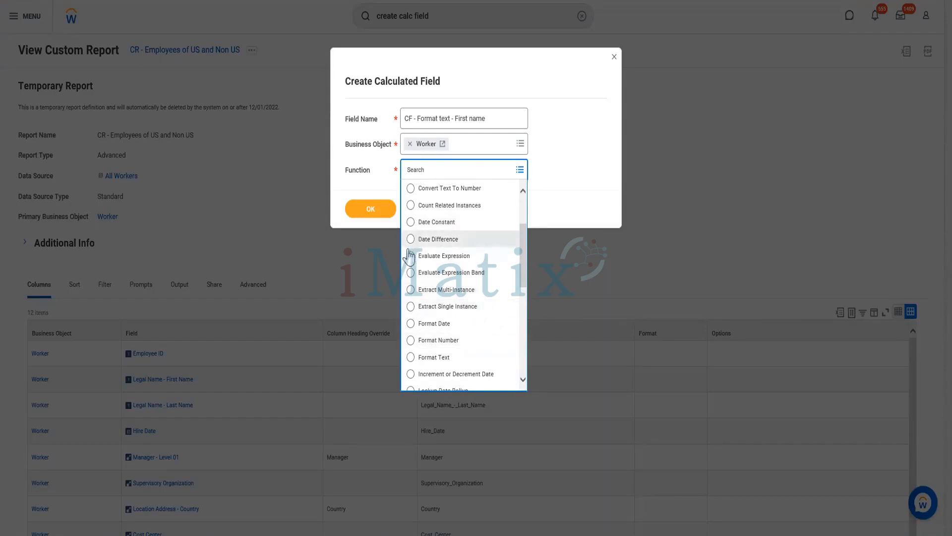
scroll(471, 297, "up", 3)
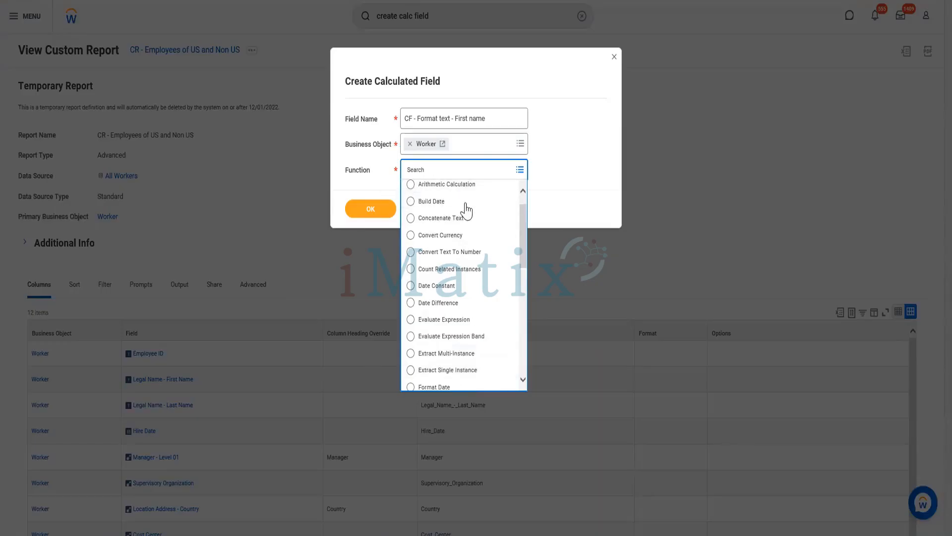
scroll(464, 208, "up", 1)
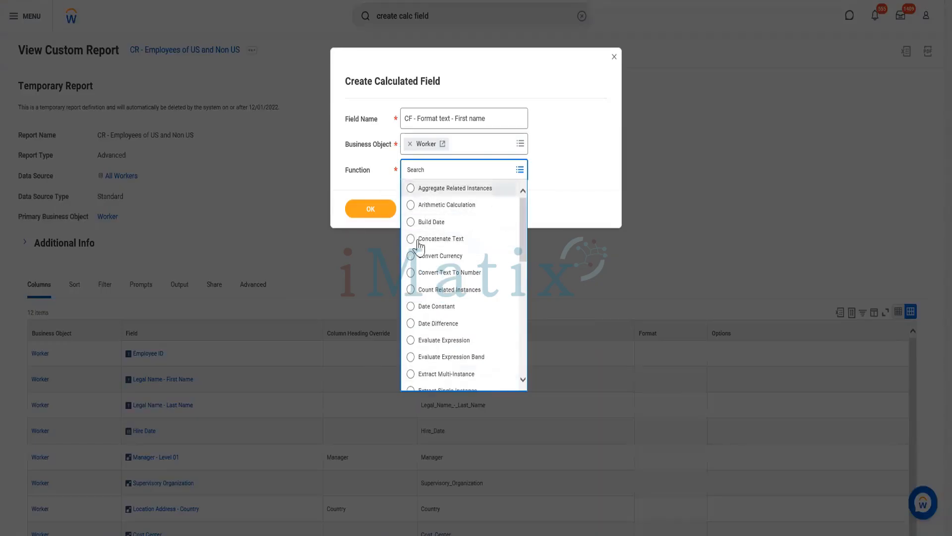
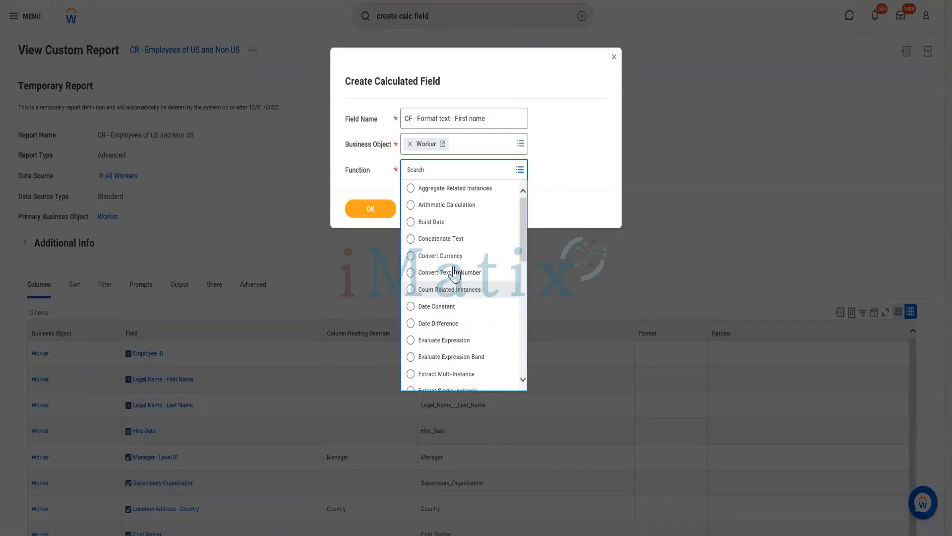
scroll(453, 272, "down", 5)
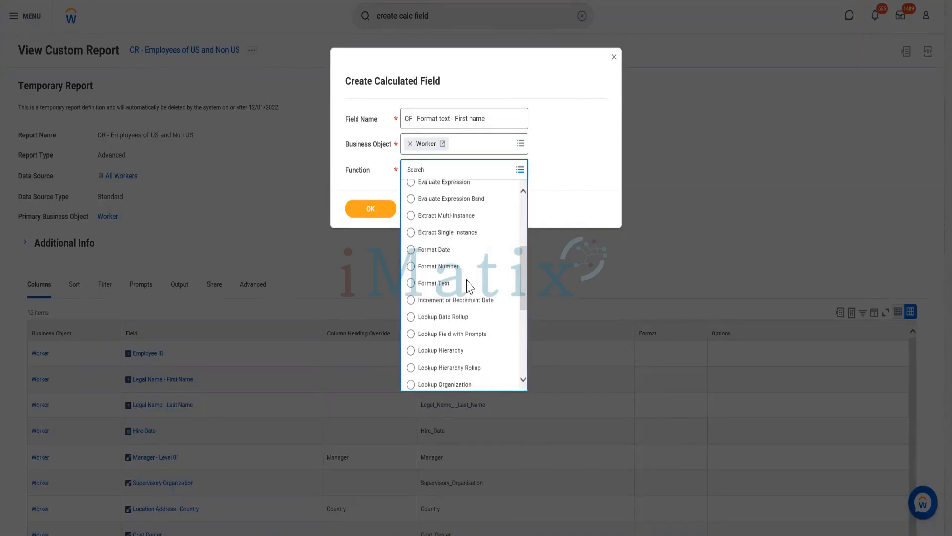
scroll(467, 294, "down", 4)
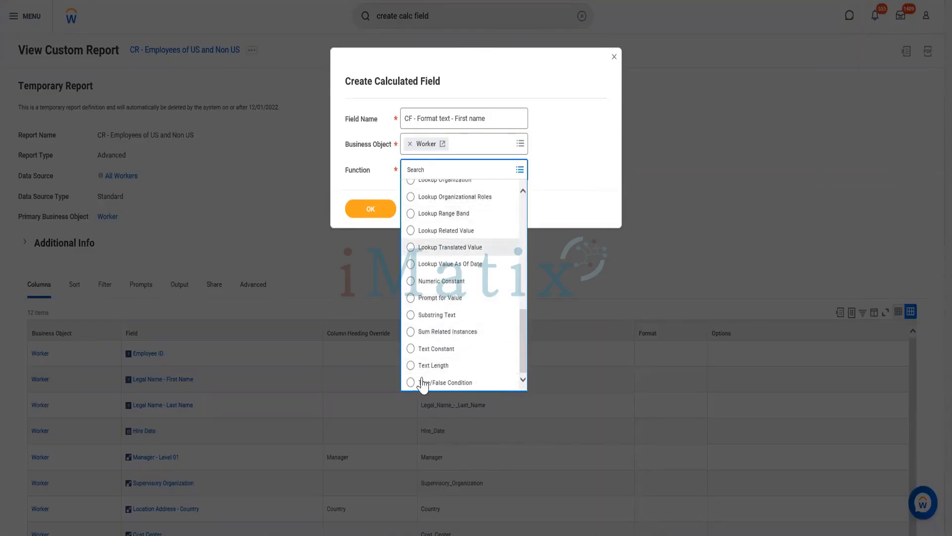
scroll(424, 386, "up", 5)
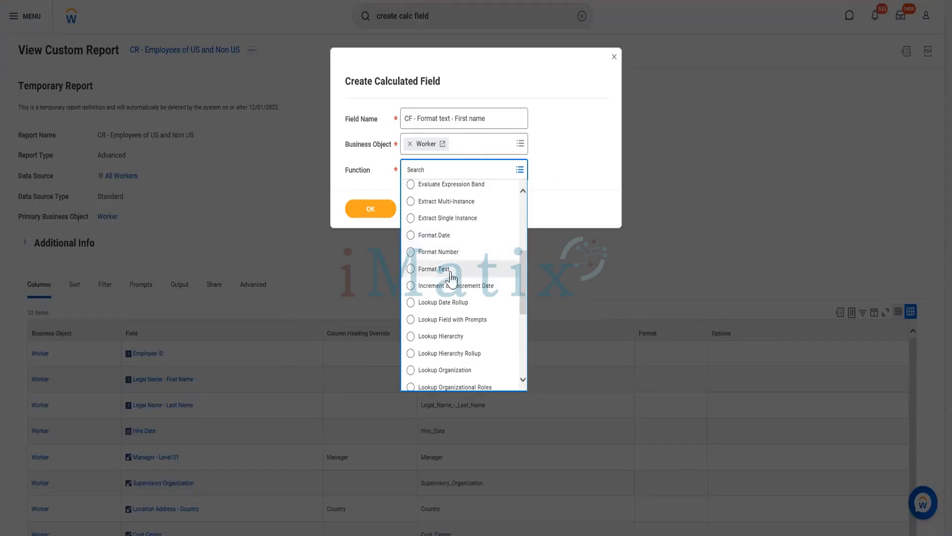
scroll(490, 340, "down", 2)
scroll(491, 340, "down", 3)
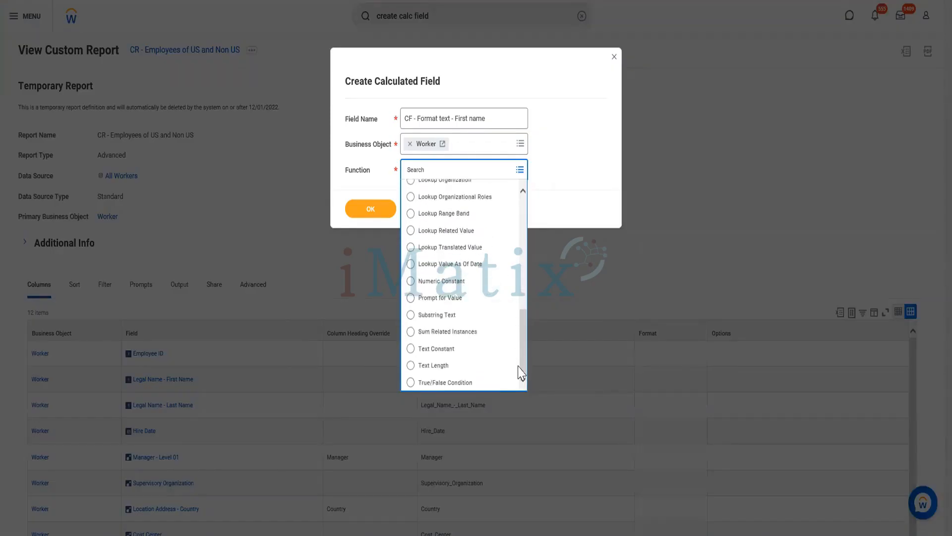
left_click_drag(524, 354, 523, 379)
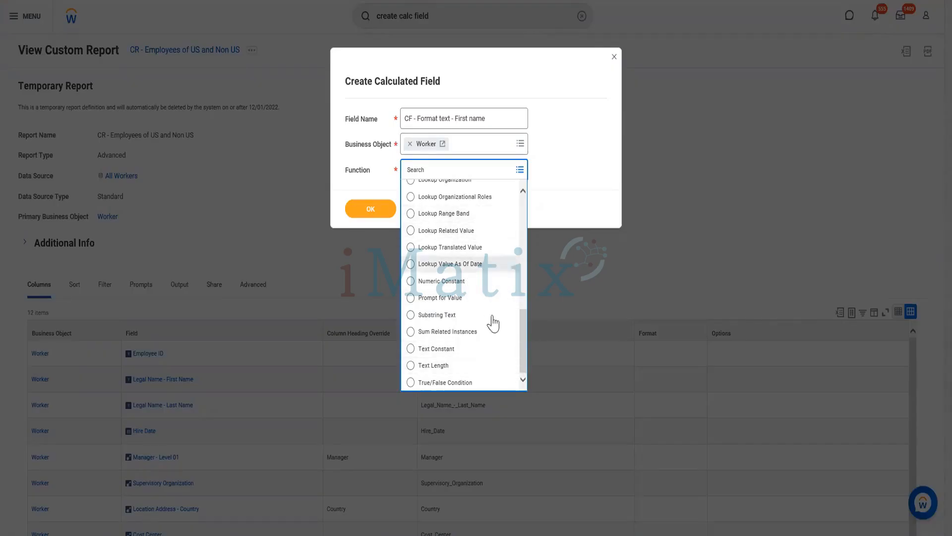
left_click_drag(524, 370, 537, 223)
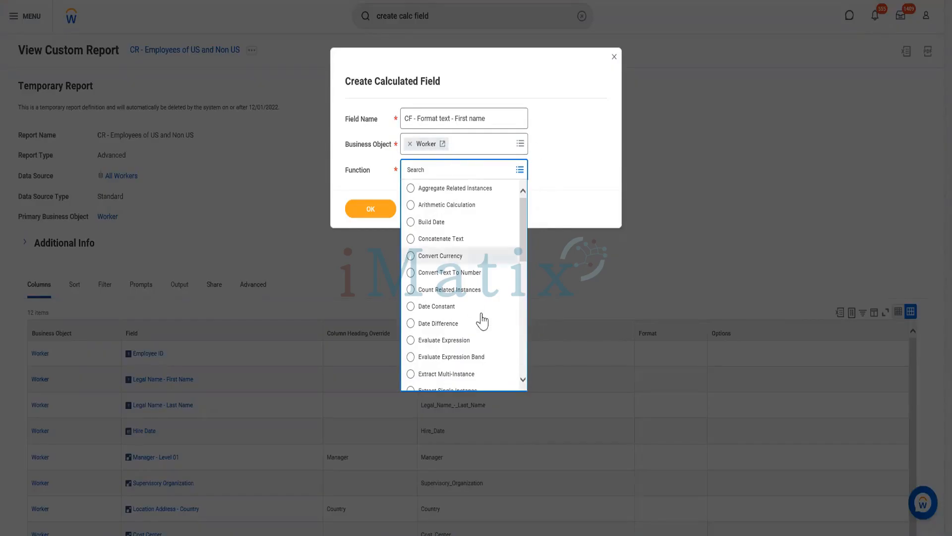
scroll(485, 327, "down", 1)
scroll(485, 326, "down", 3)
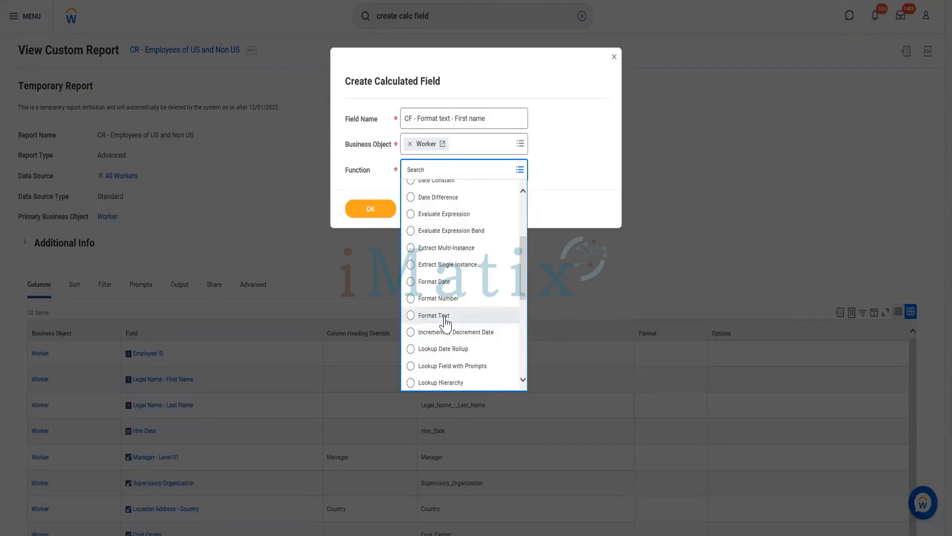
Choose Format Text as the calculated field's function and set its source field to Legal Name - First Name
left_click(444, 317)
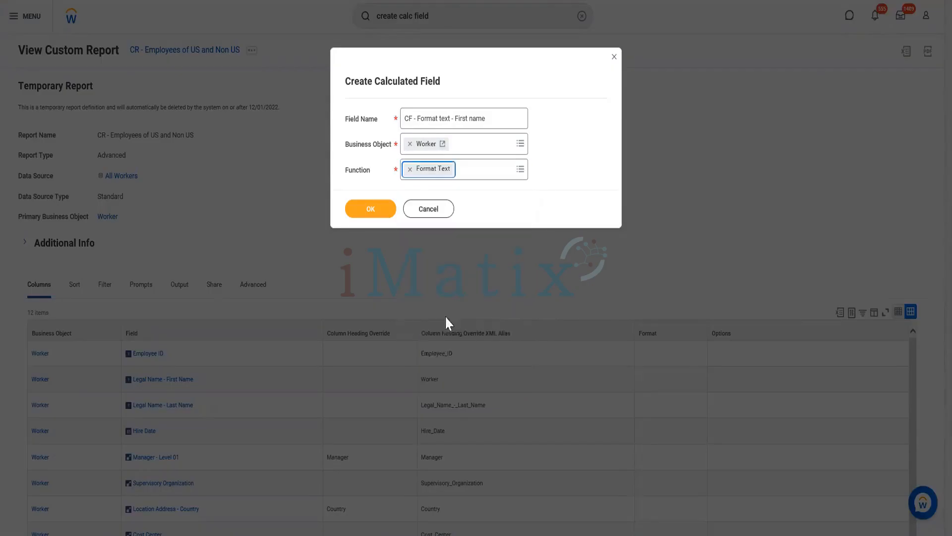
left_click(372, 209)
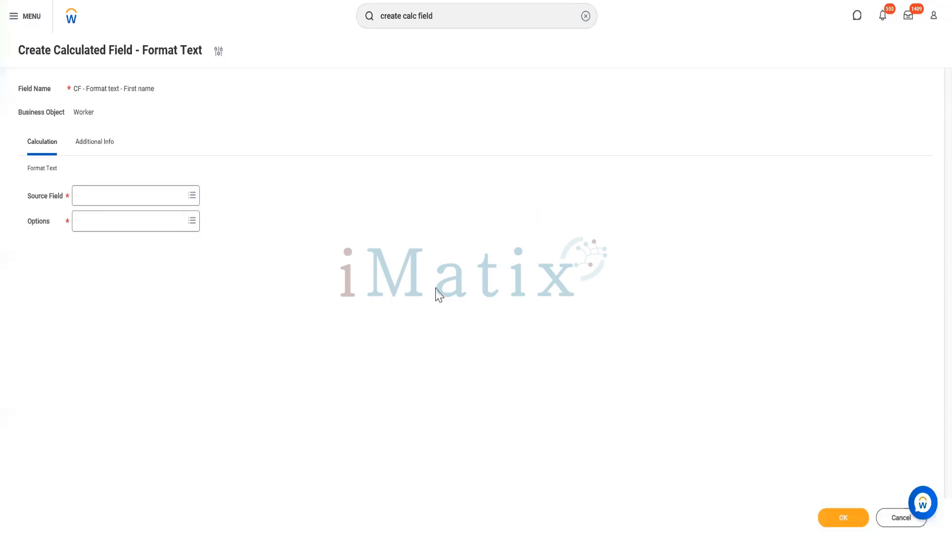
left_click(106, 201)
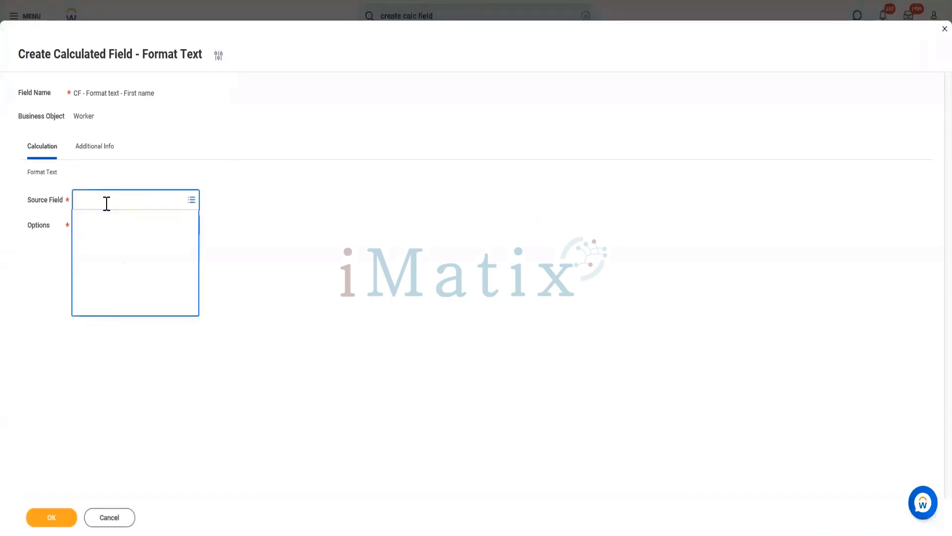
type("Le")
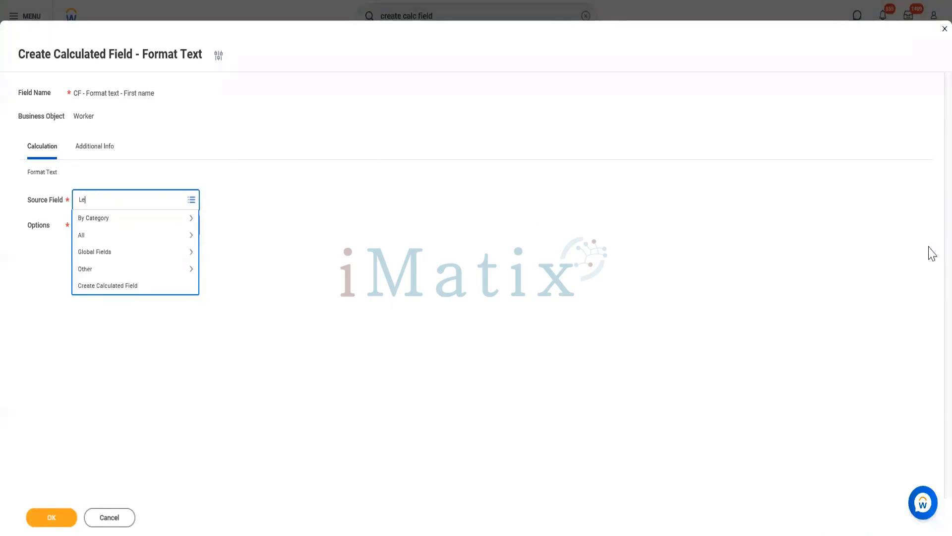
type("gal name - first name")
key("Return")
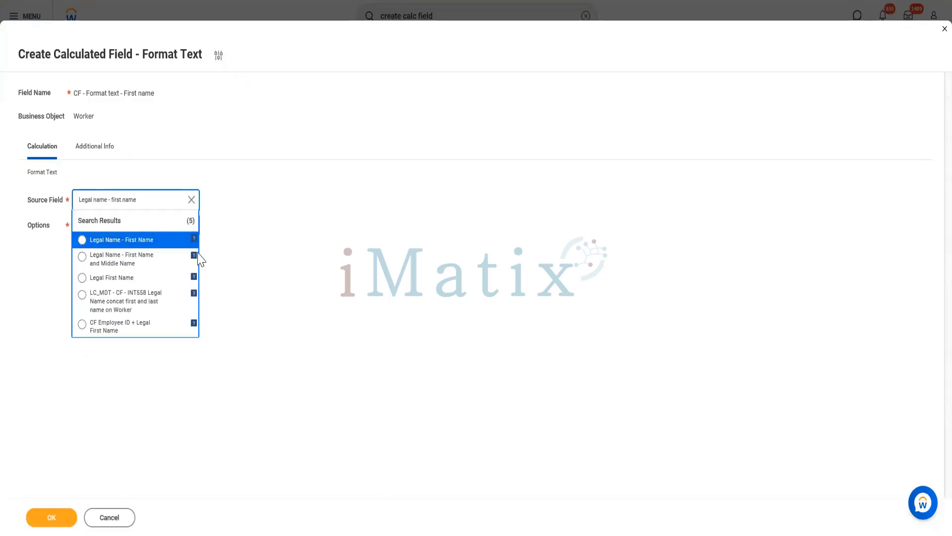
left_click(144, 241)
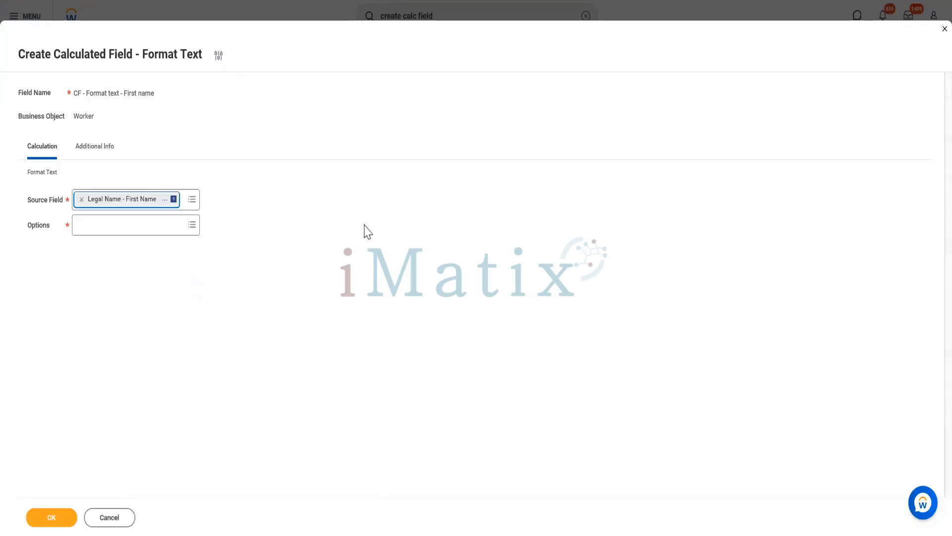
Set the format option to Upper Case and save the calculated field
left_click(126, 227)
type("form")
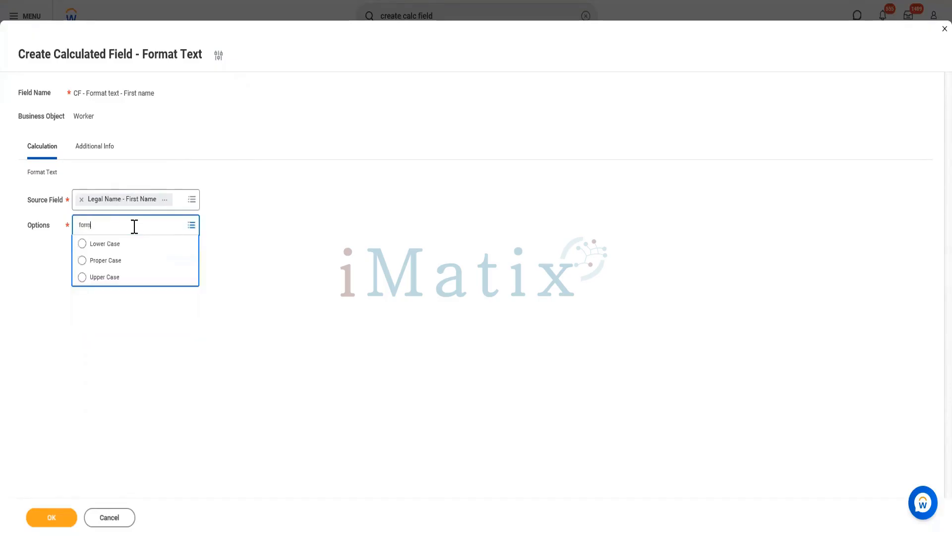
type("at ma")
key("ctrl+a")
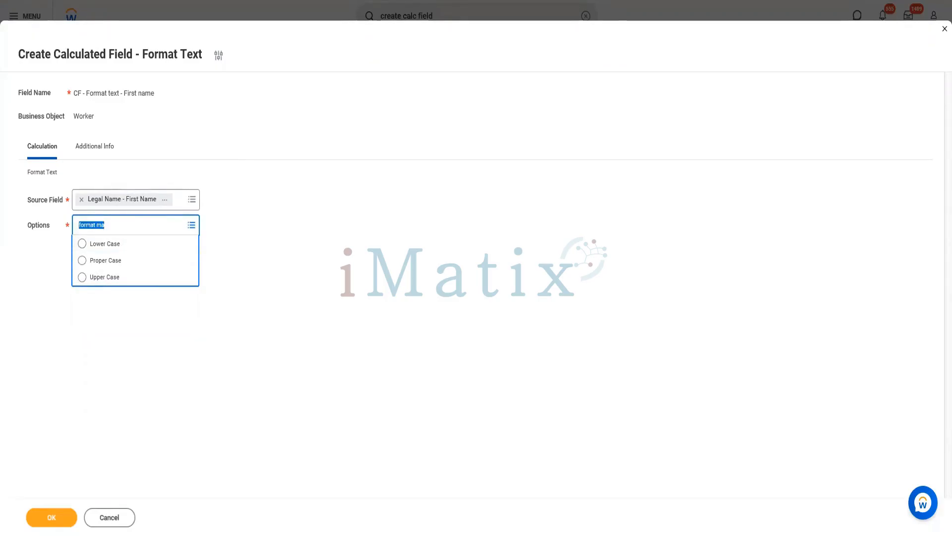
key("BackSpace")
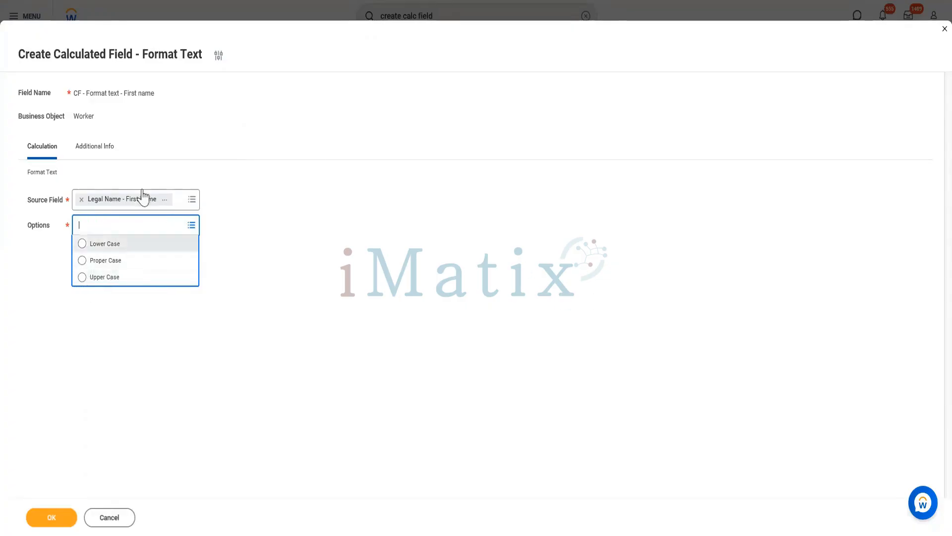
left_click(101, 281)
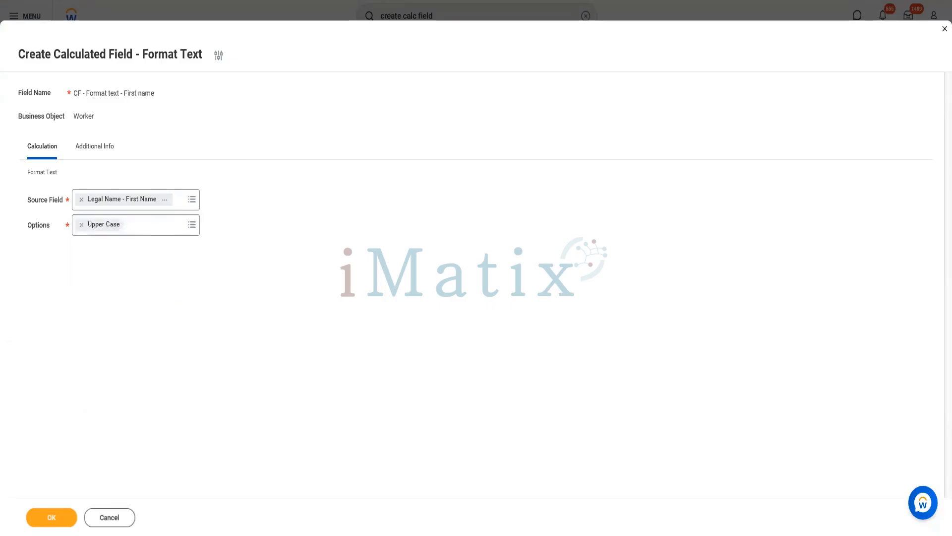
left_click(51, 519)
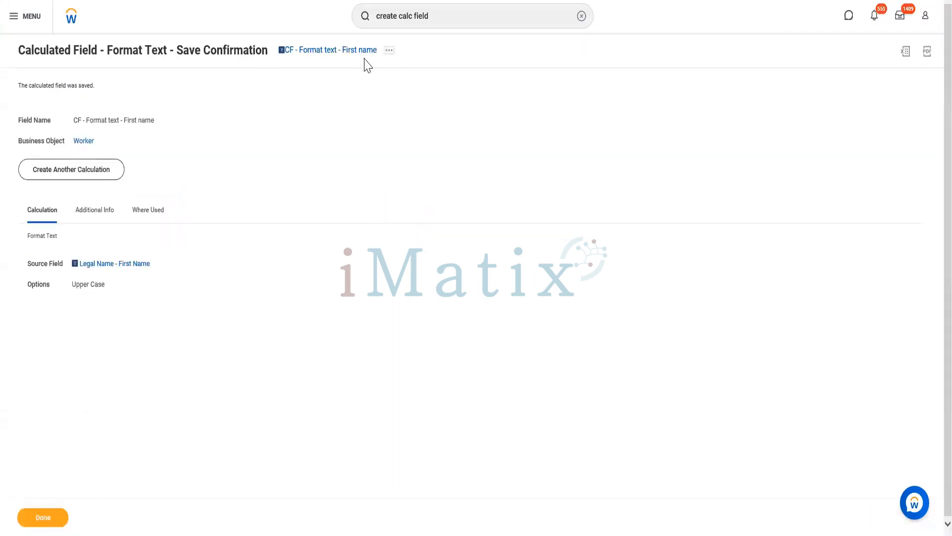
Copy the saved calculated field's name as text, allowing the webpage access to the clipboard
right_click(347, 53)
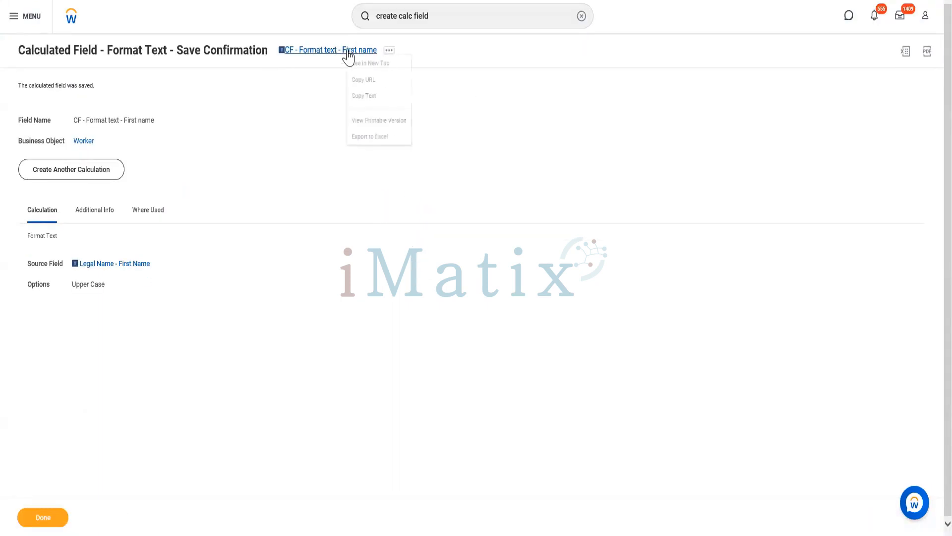
left_click(371, 97)
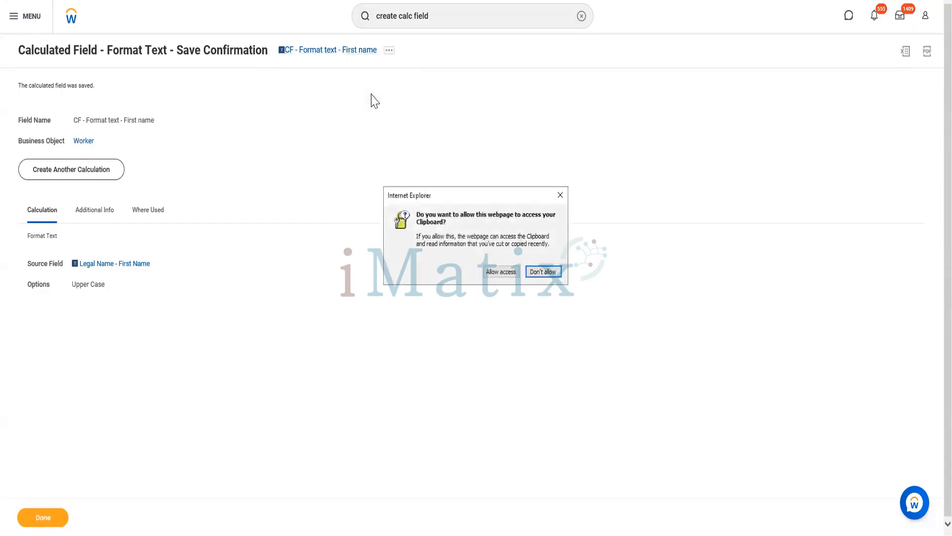
left_click(490, 272)
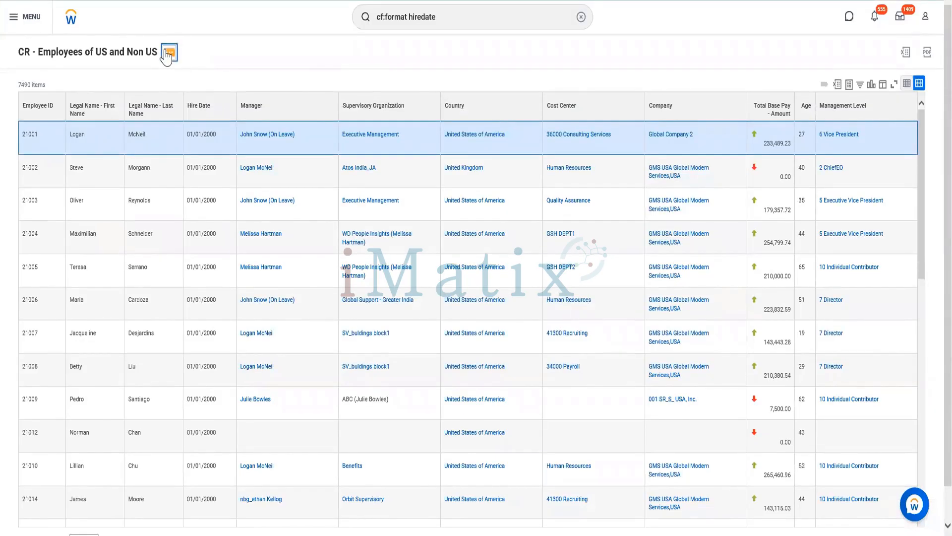
Open the custom report CR - Employees of US and Non US for editing
left_click(167, 53)
mouse_move(201, 95)
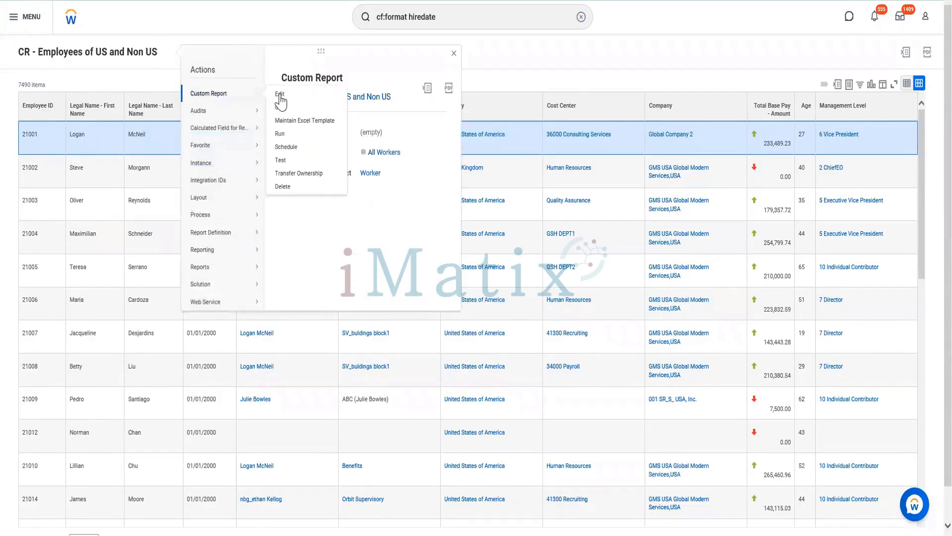
left_click(280, 96)
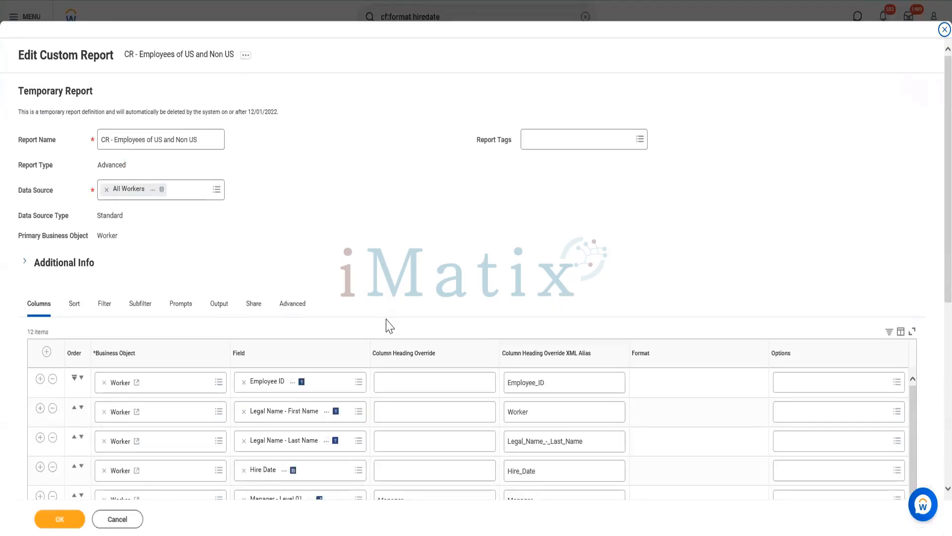
Add a column row below Legal Name - First Name and search its field for "CF - Format text - First name"
scroll(388, 323, "down", 2)
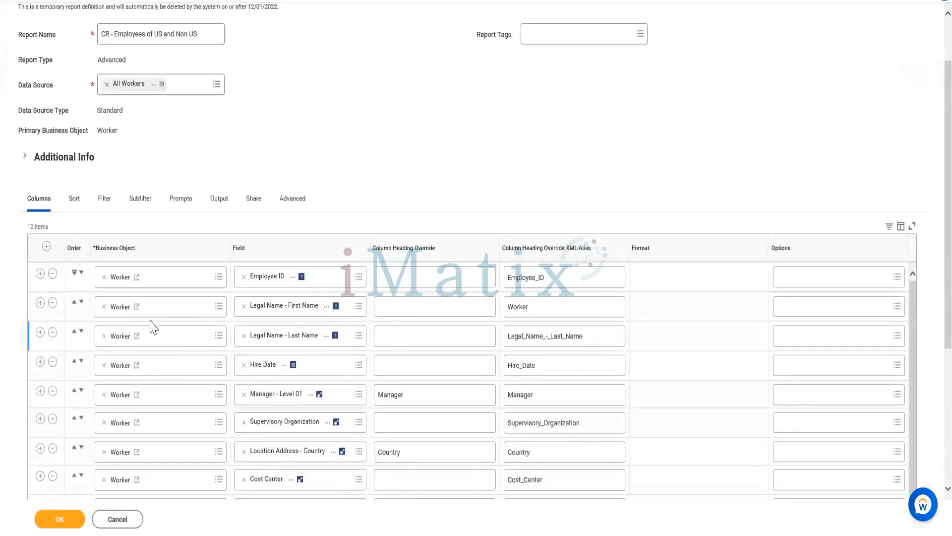
left_click(39, 303)
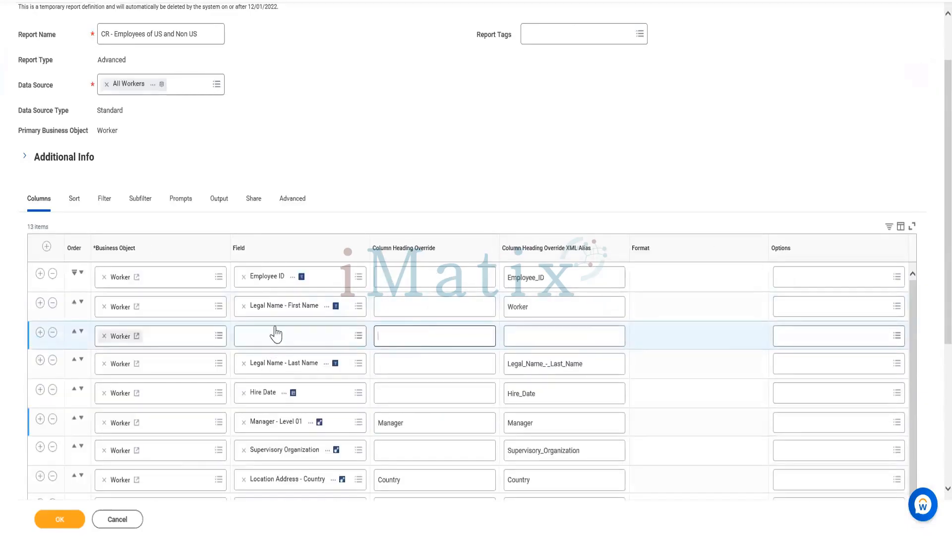
left_click(265, 336)
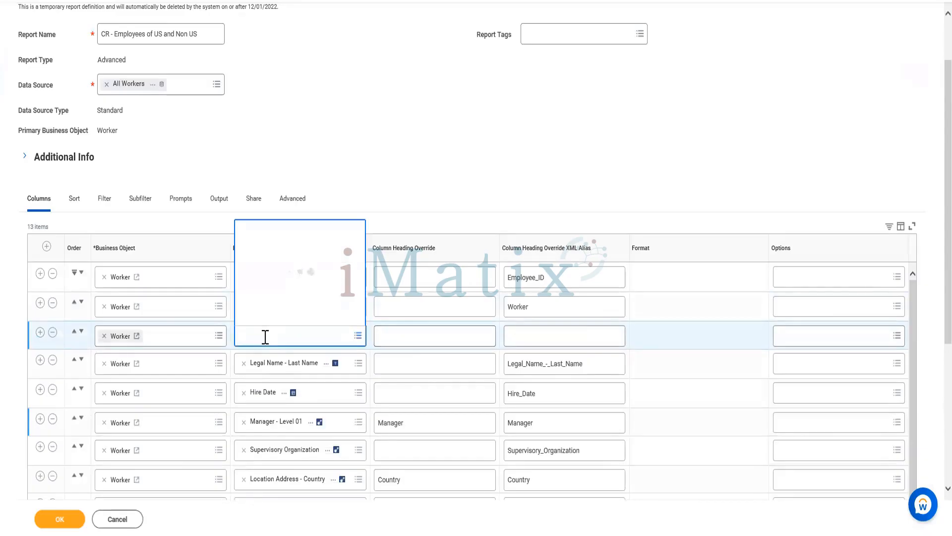
key("ctrl+v")
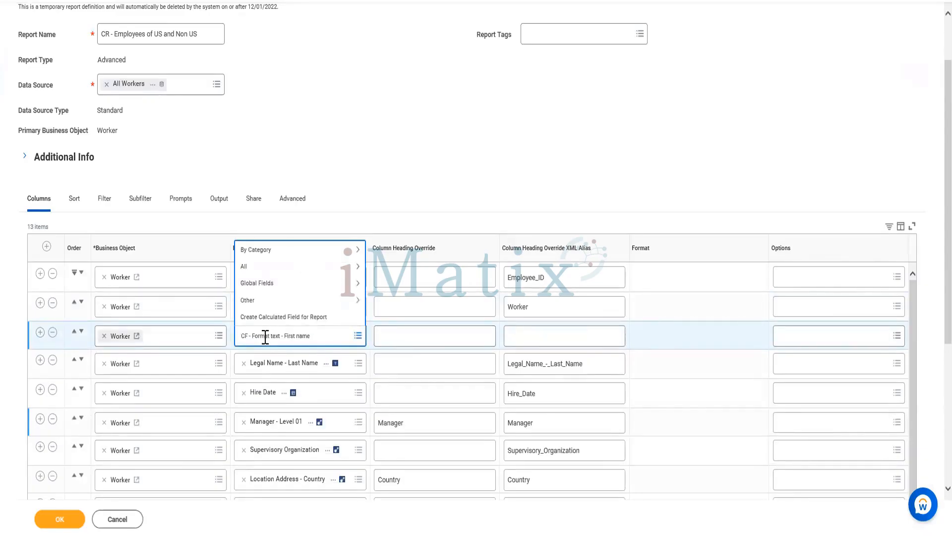
key("Return")
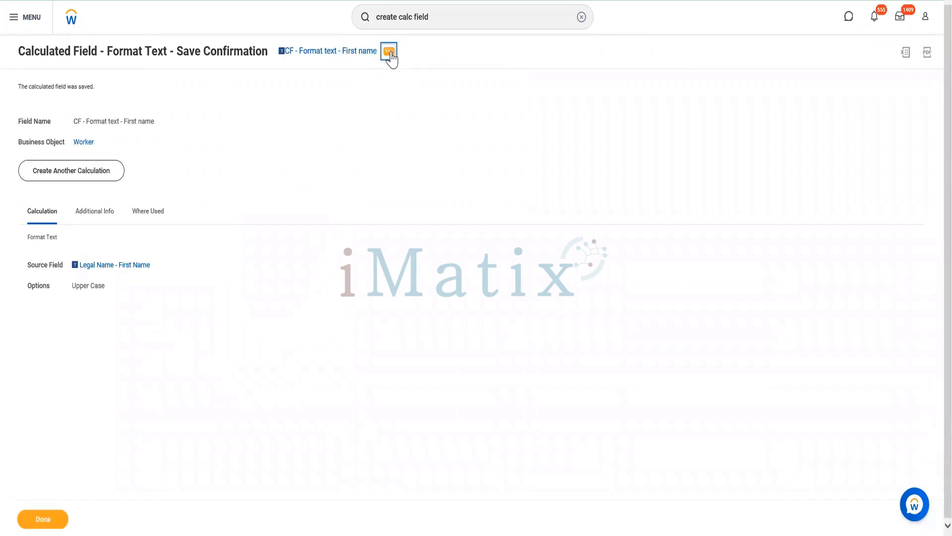
Rename the saved Format Text calculated field as "CF - Format text - First name - A" and save it
left_click(389, 52)
mouse_move(446, 121)
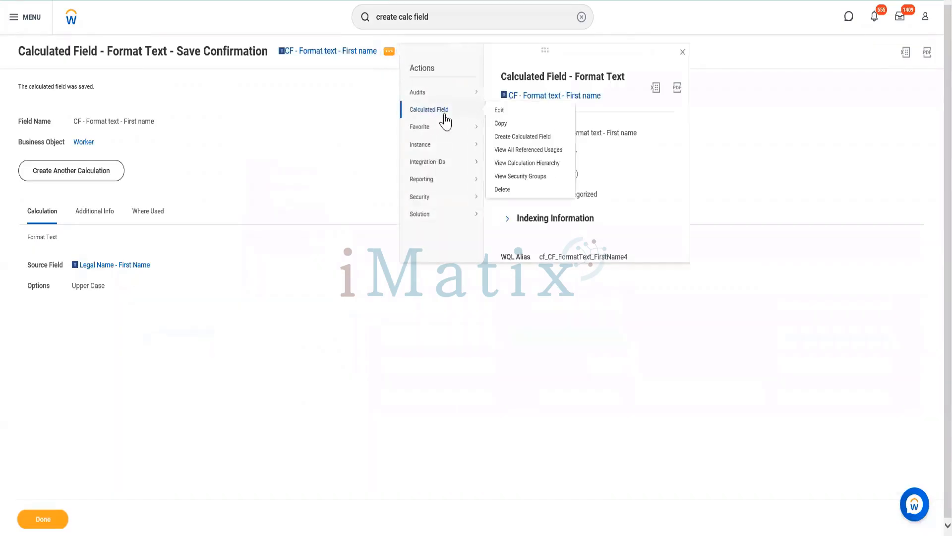
left_click(505, 112)
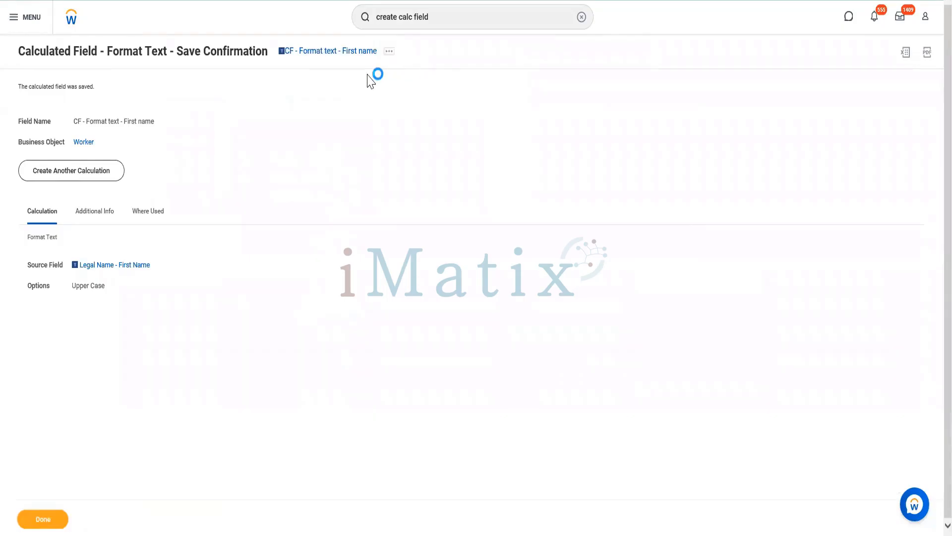
left_click(179, 110)
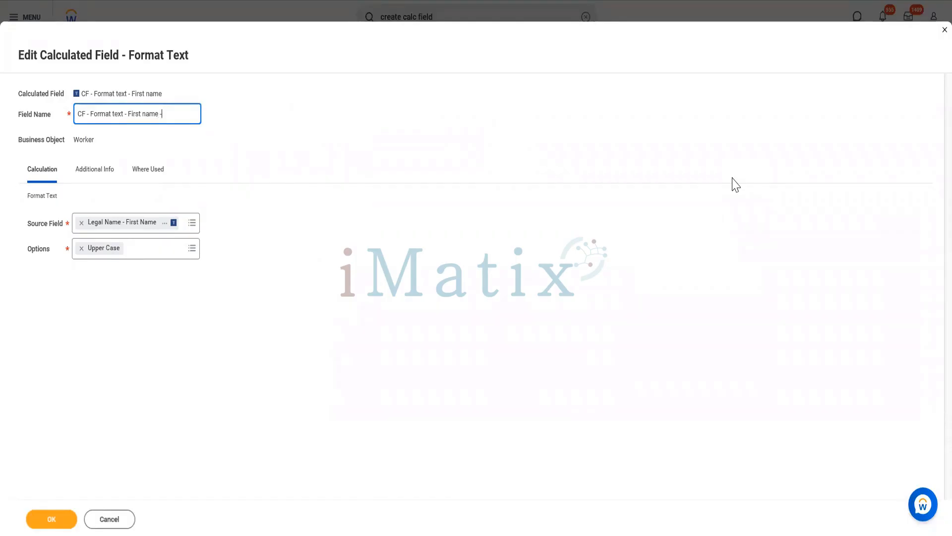
type("-A")
left_click_drag(160, 114, 175, 115)
left_click(160, 113)
left_click_drag(161, 114, 51, 128)
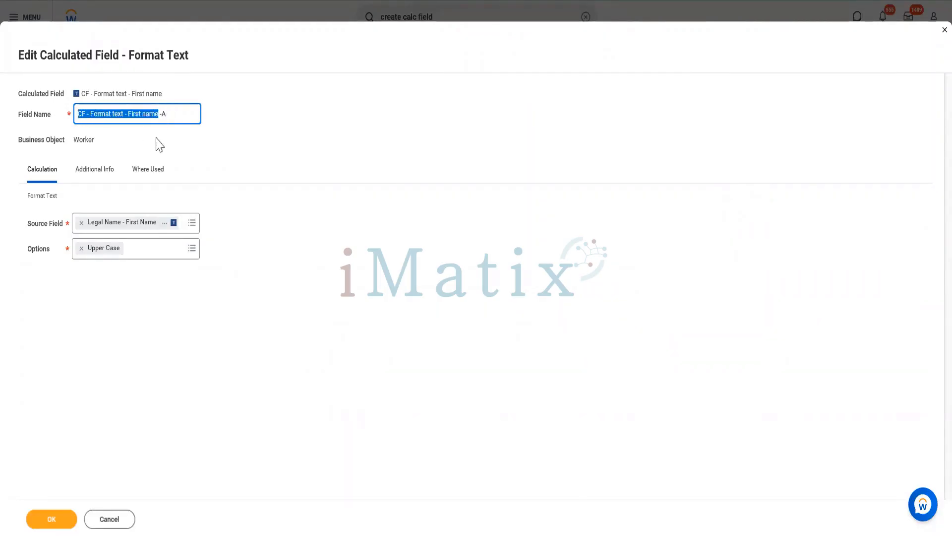
left_click_drag(172, 112, 162, 114)
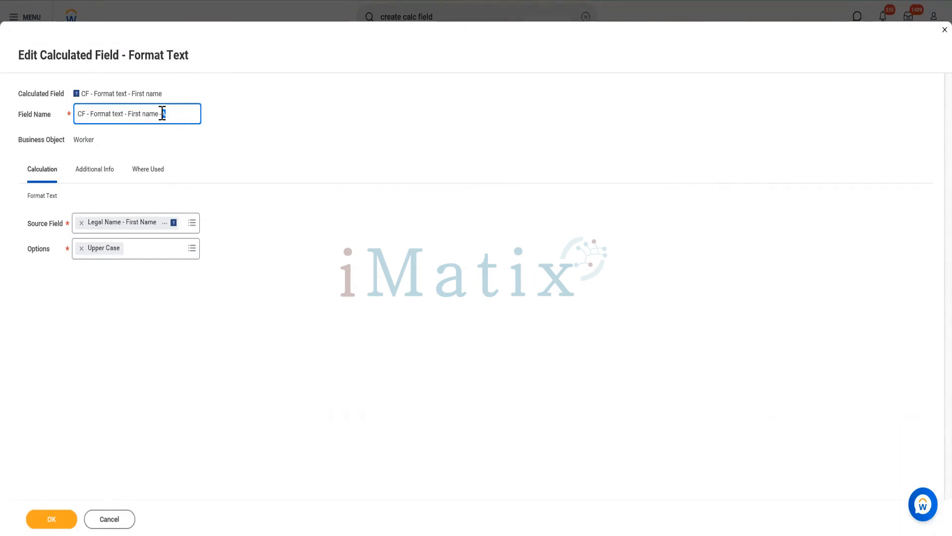
left_click(162, 114)
left_click(53, 520)
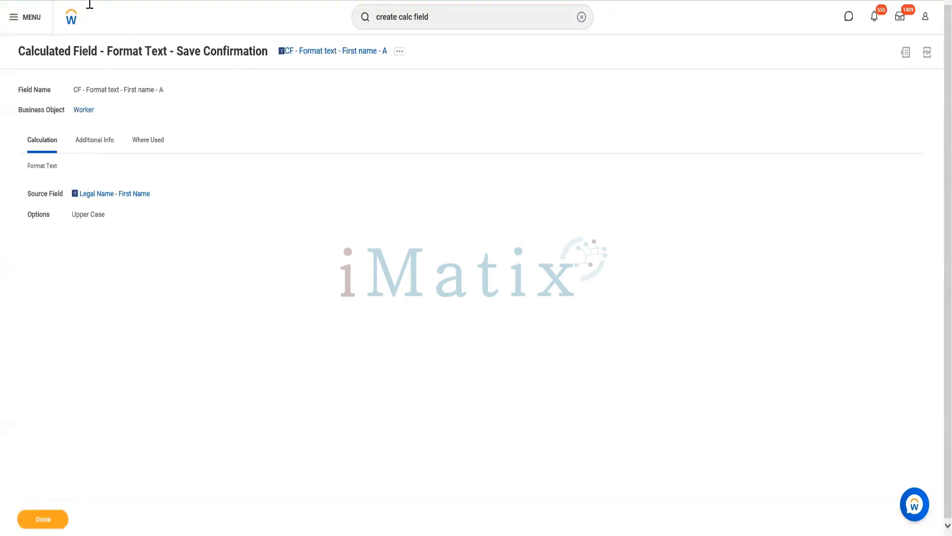
Copy the renamed calculated field's name and use it to set the new report column's field to "CF - Format text - First name - A"
right_click(340, 52)
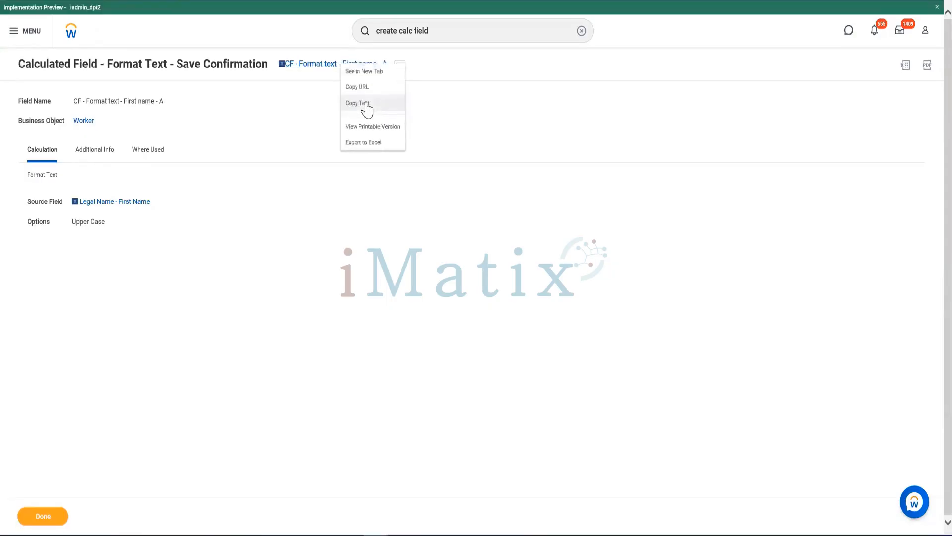
left_click(367, 109)
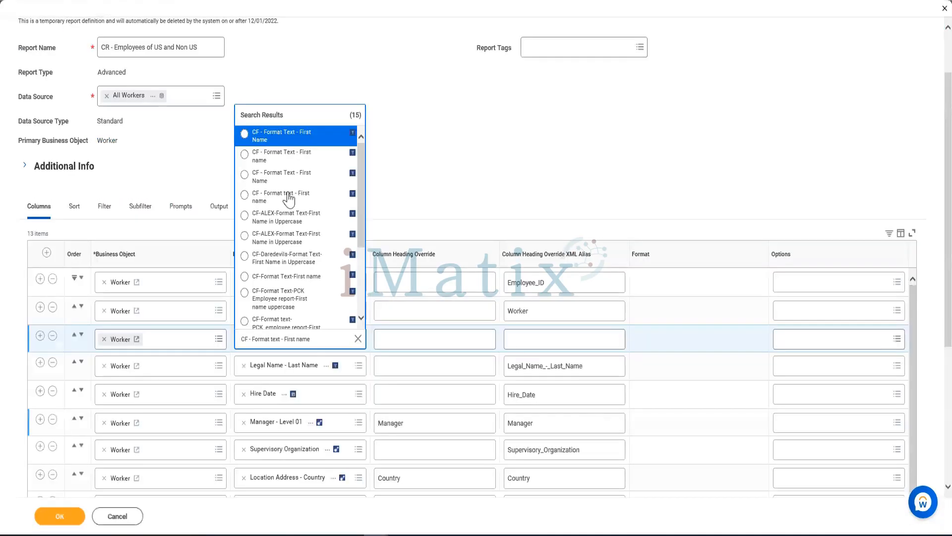
triple_click(328, 344)
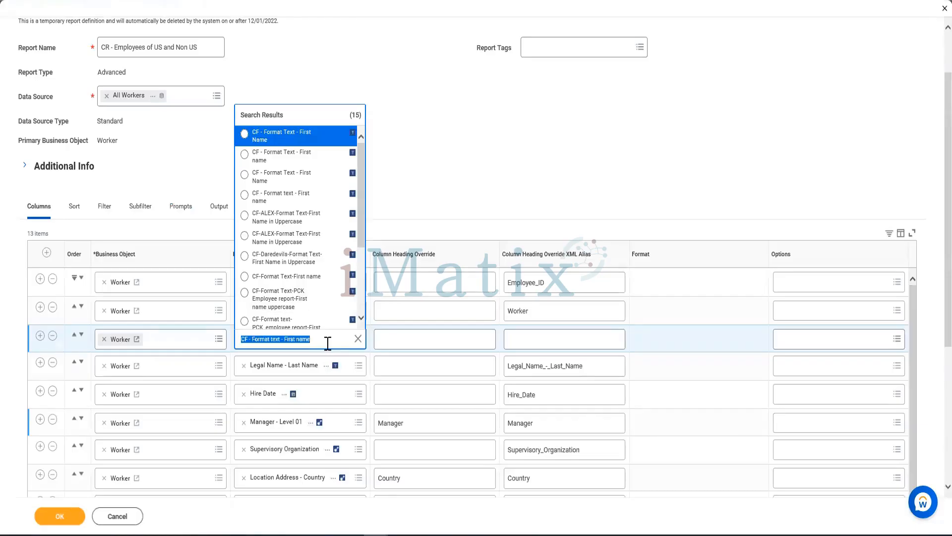
key("ctrl+v")
key("Return")
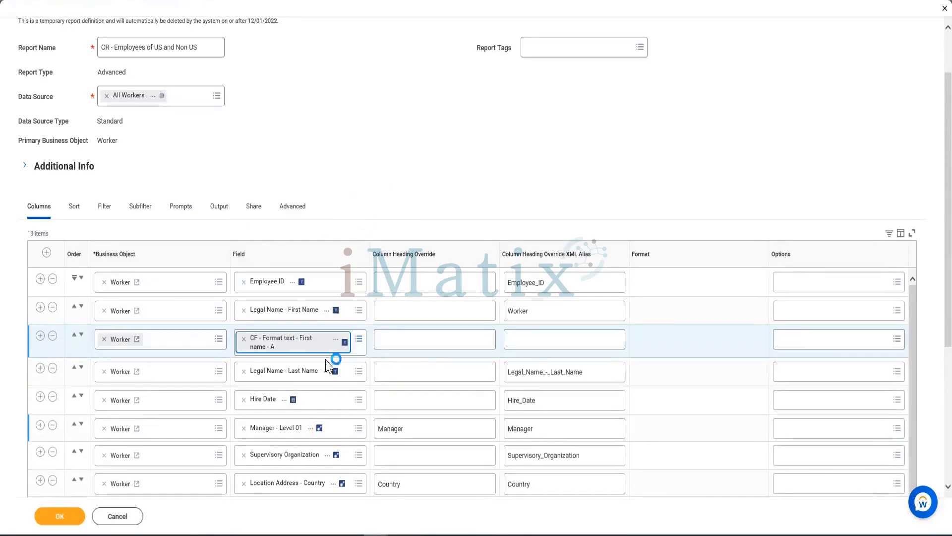
Set the new column's heading override to "Formatted First Name" and save the report despite the alerts
left_click(414, 342)
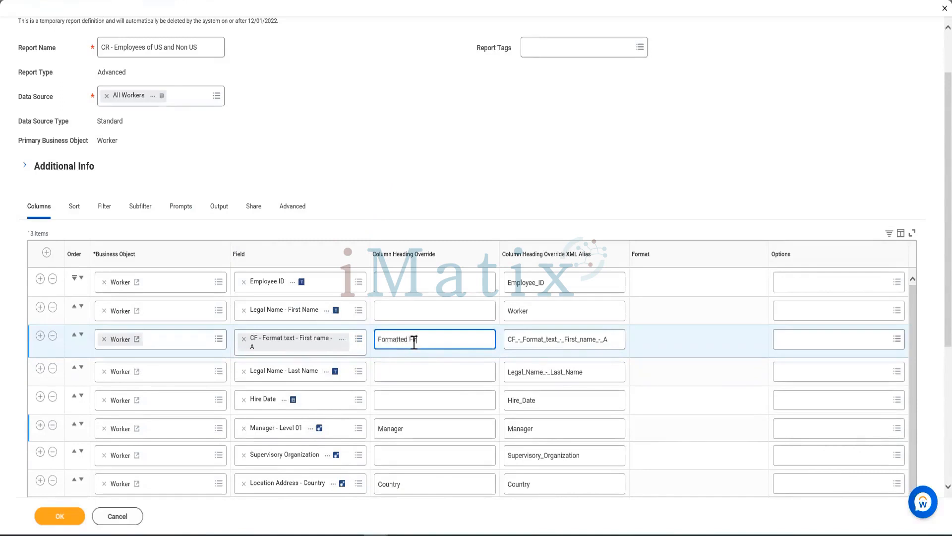
type("First Name")
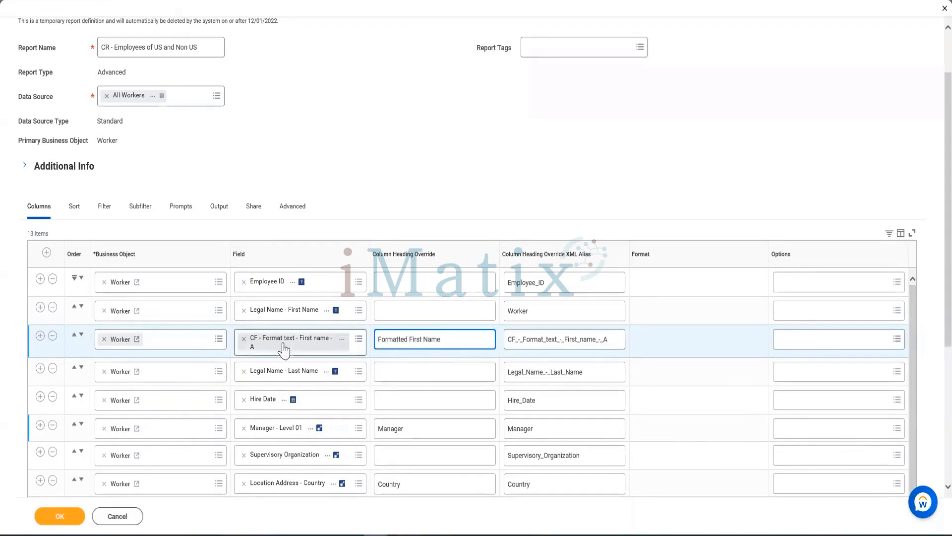
left_click(59, 516)
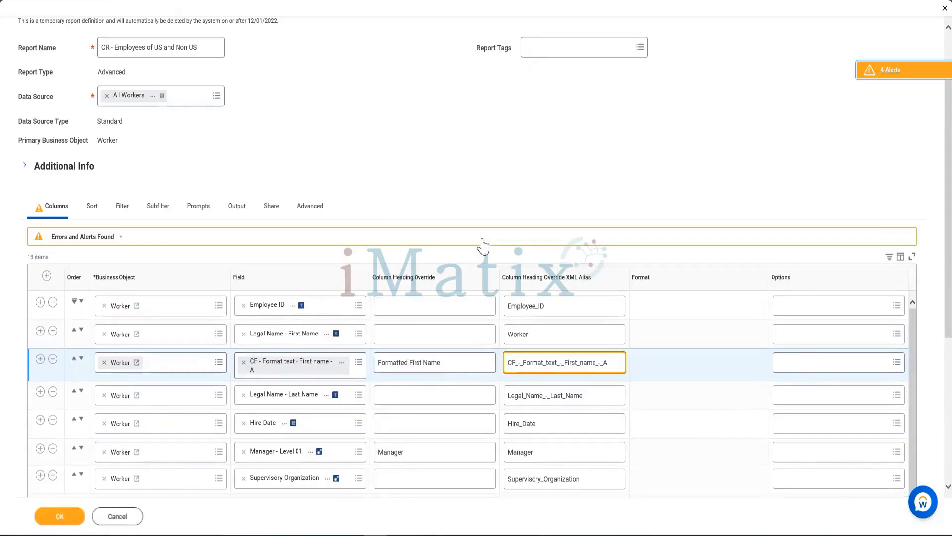
left_click(46, 523)
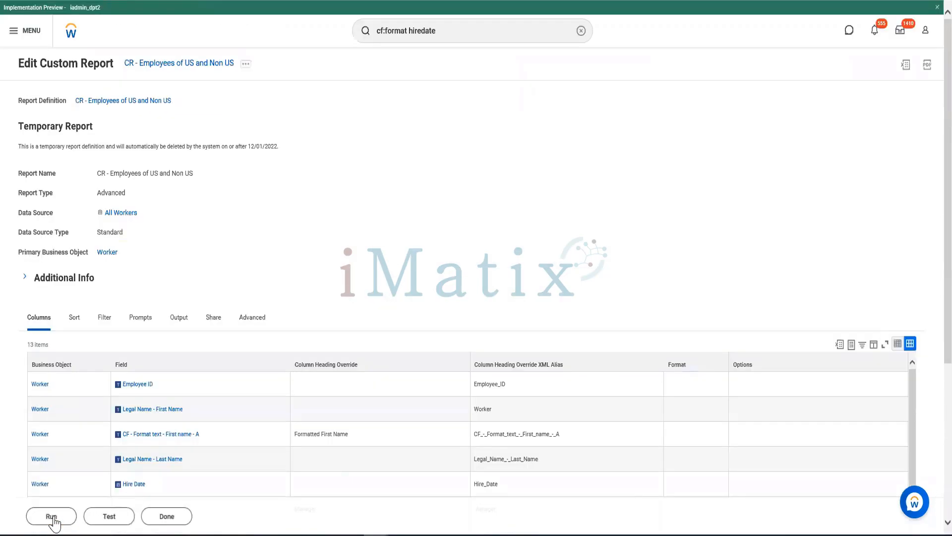
Run the US and Non US employee report and compare the Legal Name - First Name and Formatted First Name columns
left_click(52, 517)
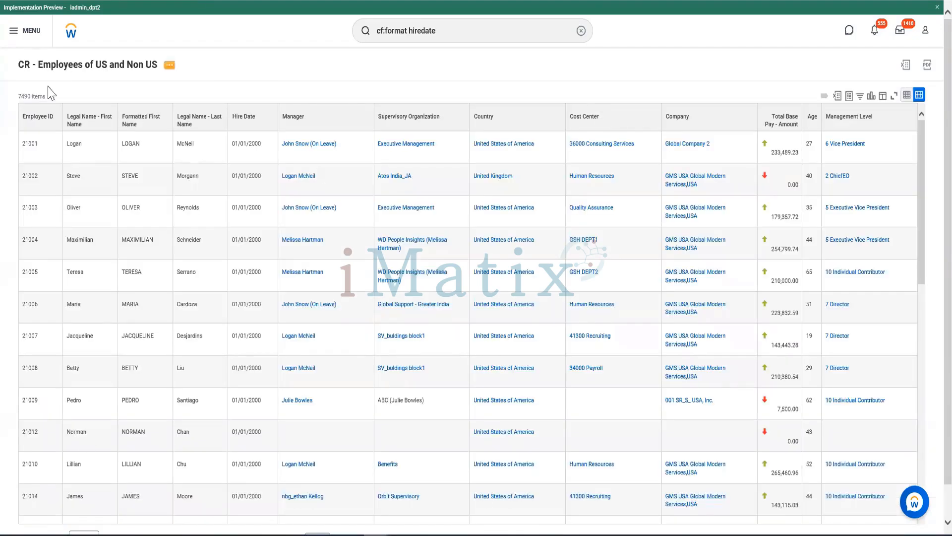
double_click(73, 144)
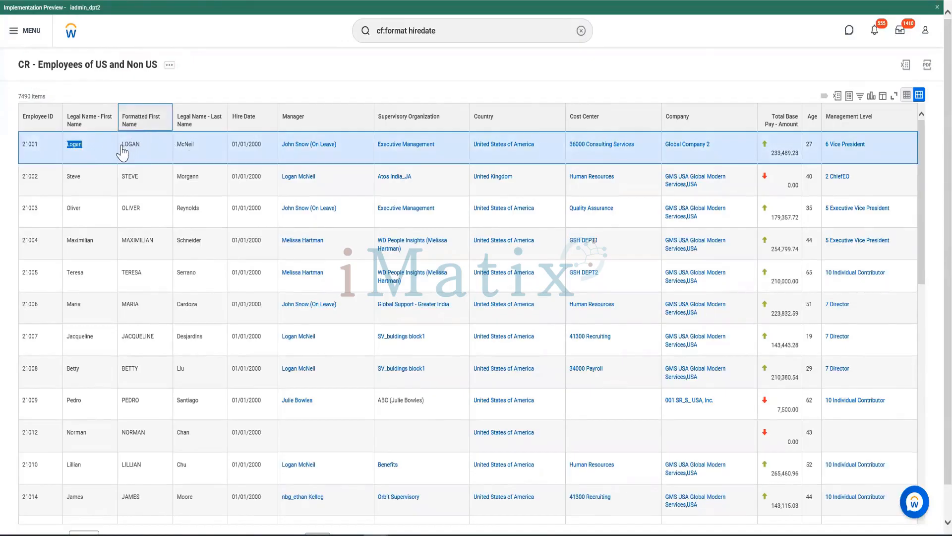
left_click(232, 82)
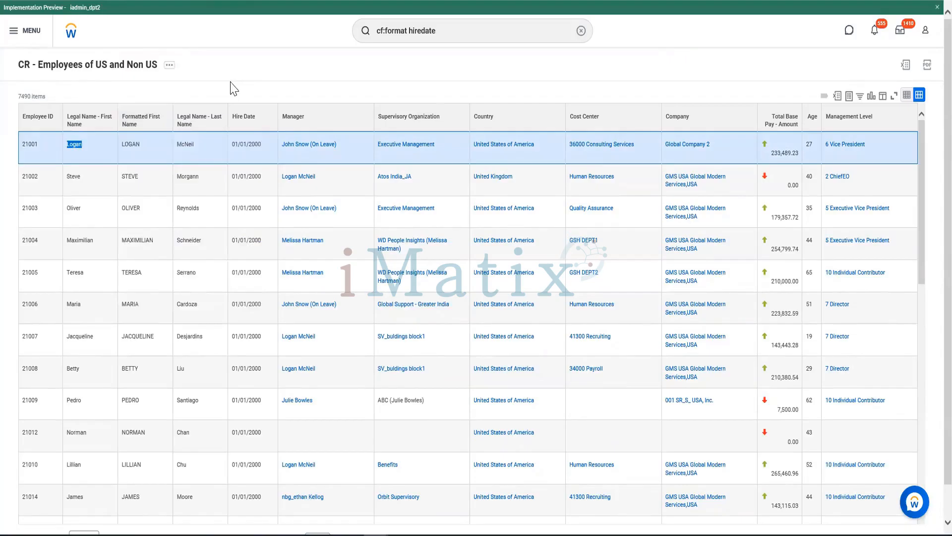
left_click(136, 139)
left_click_drag(121, 142, 142, 146)
left_click(223, 187)
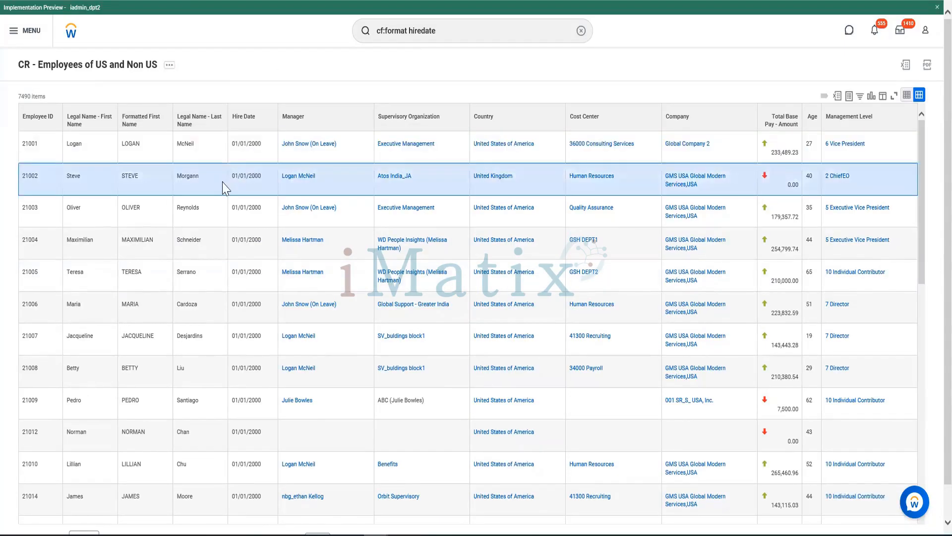
left_click(204, 124)
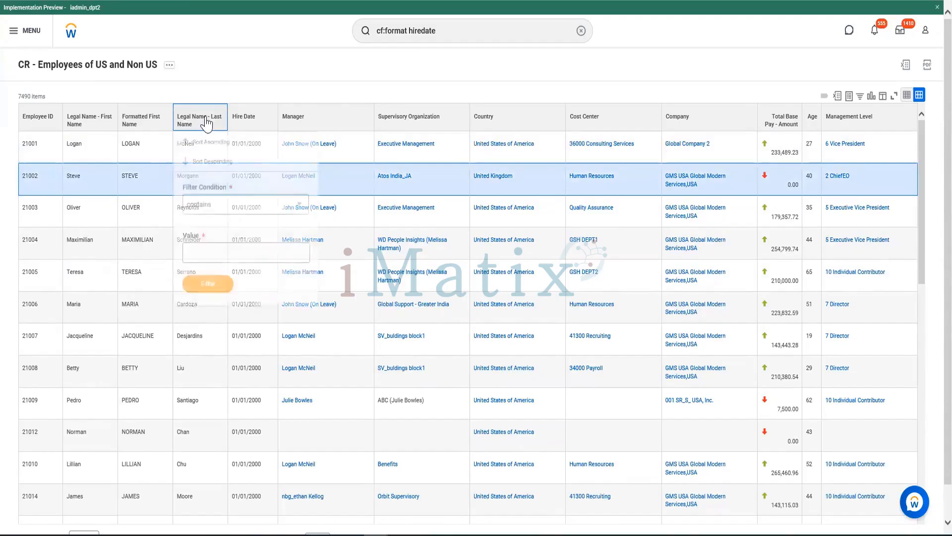
left_click(266, 80)
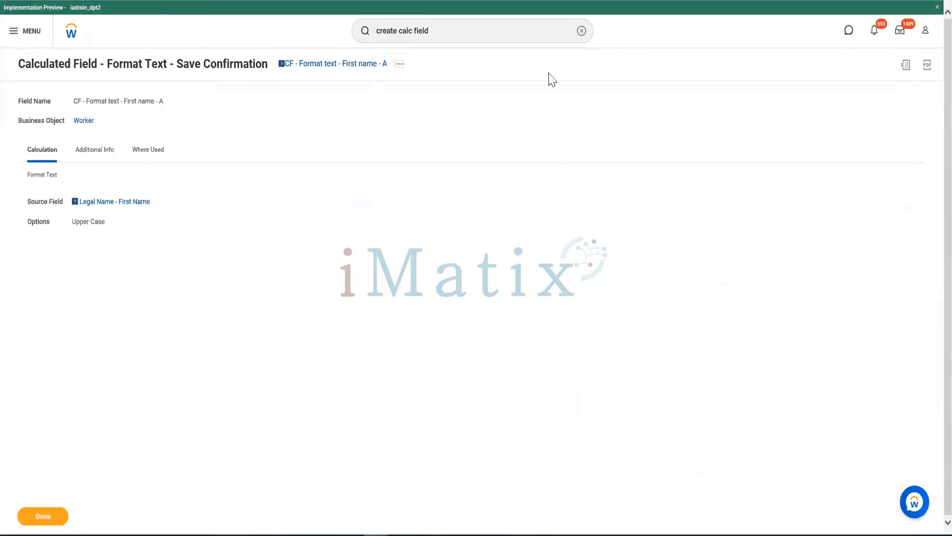
Search for "create calc field" and open the Create Calculated Field task
left_click(468, 30)
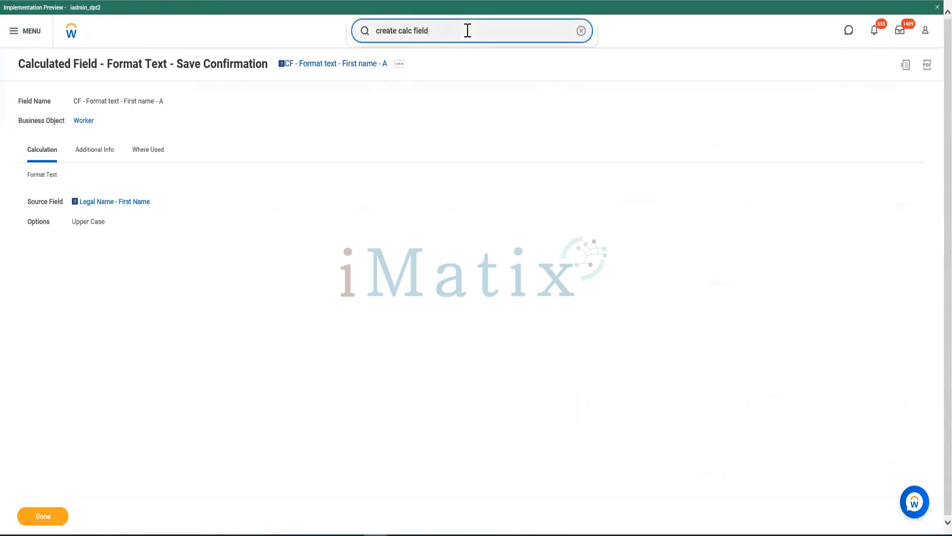
key("Return")
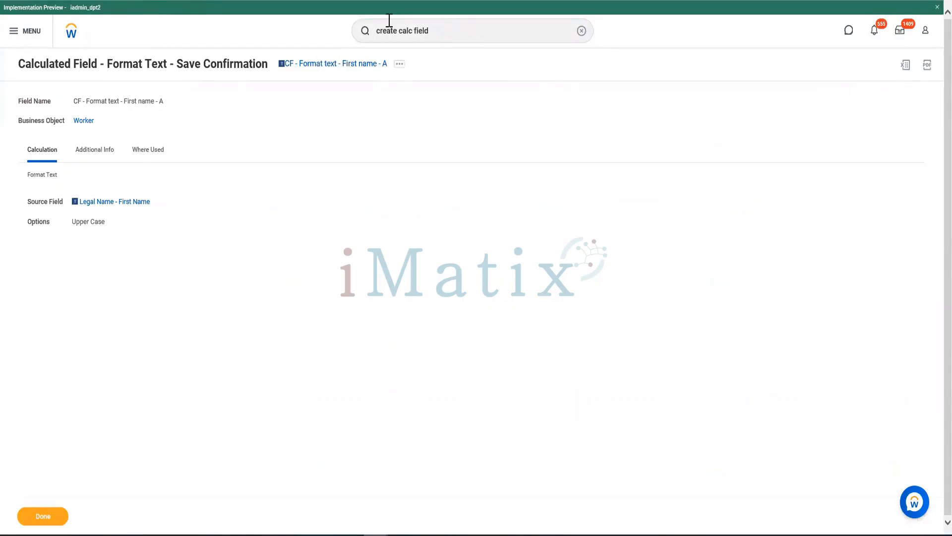
left_click(449, 30)
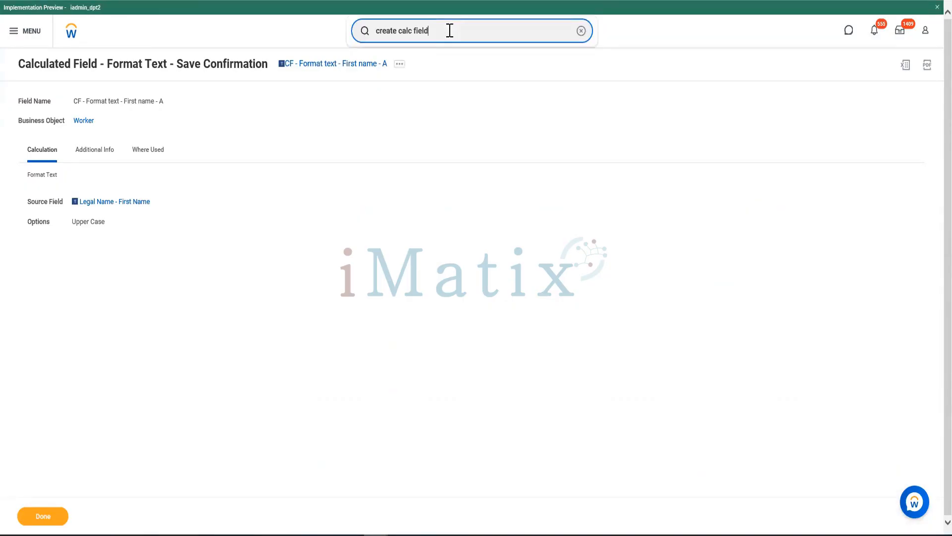
key("Return")
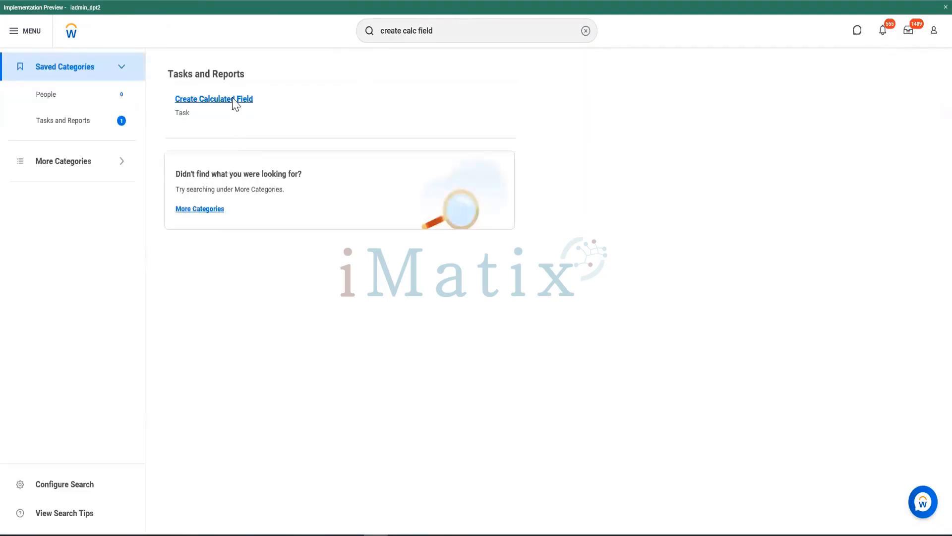
left_click(231, 100)
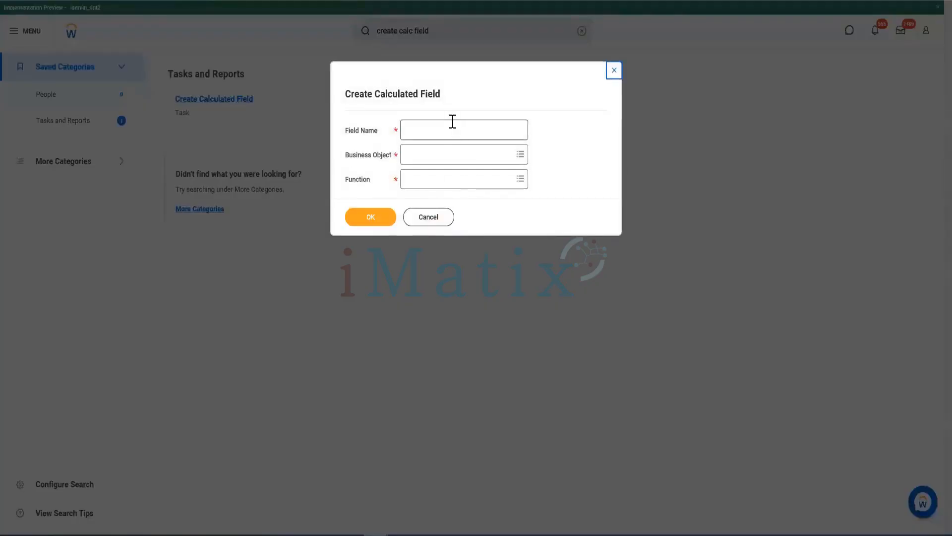
Create a calculated field named "CF - Concatename - Full Name - A" on the Worker business object with the Concatenate Text function
left_click(453, 122)
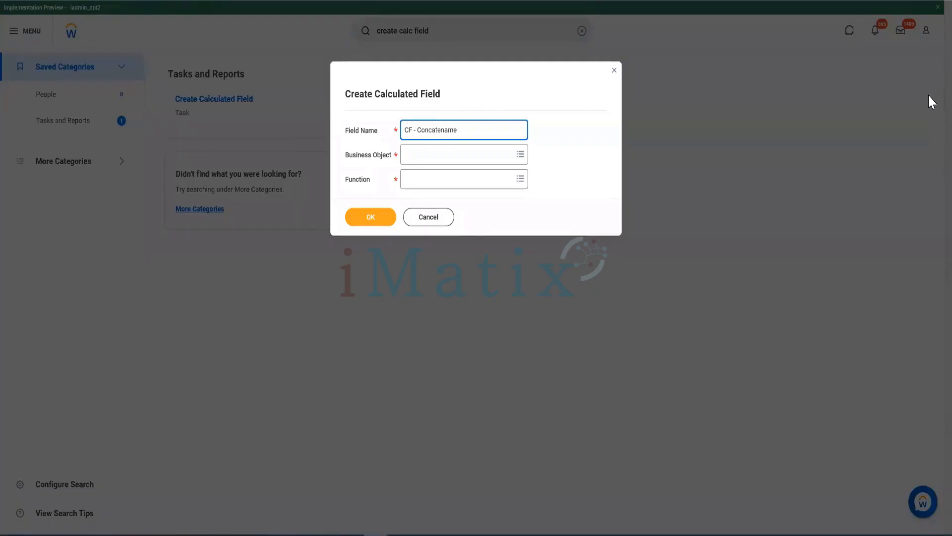
type("Nme")
key("BackSpace")
key("BackSpace")
key("BackSpace")
left_click(445, 150)
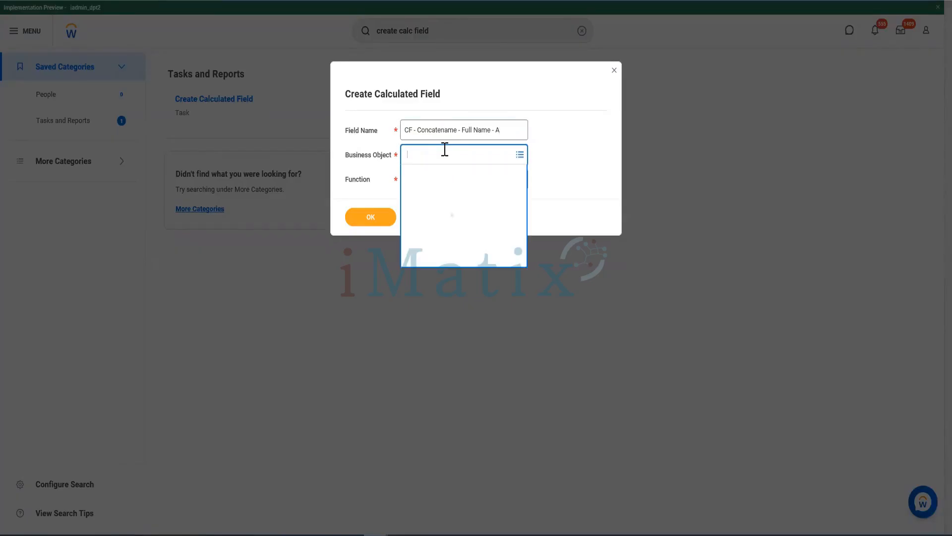
type("Worker")
left_click(421, 196)
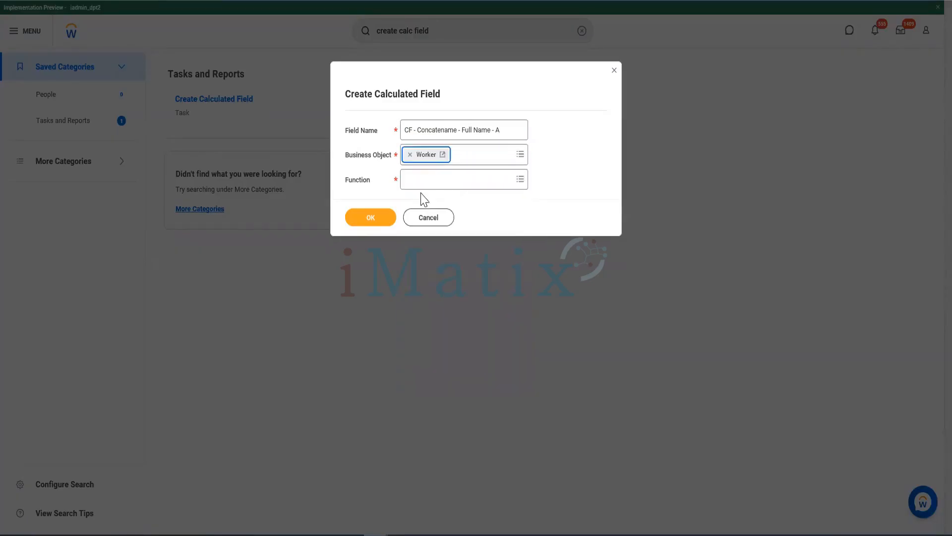
left_click(433, 179)
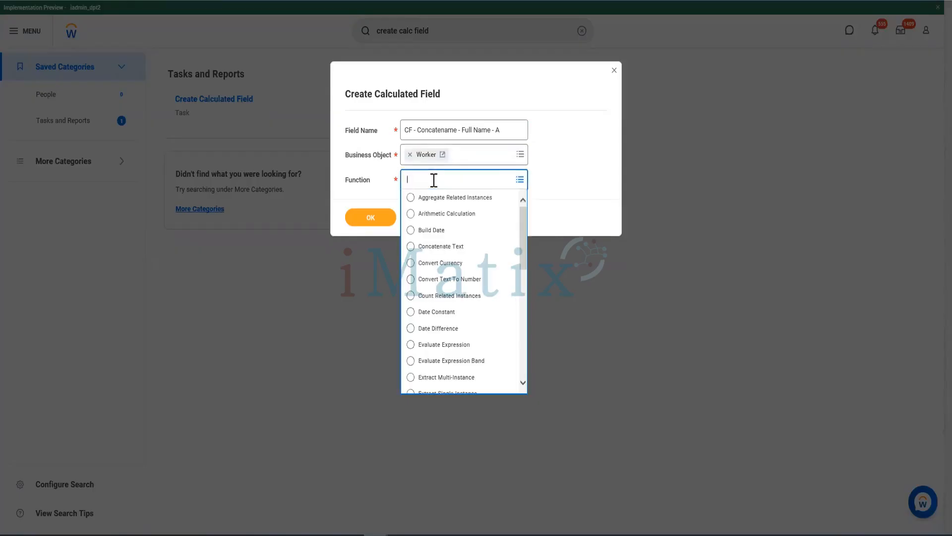
type("concat")
key("Return")
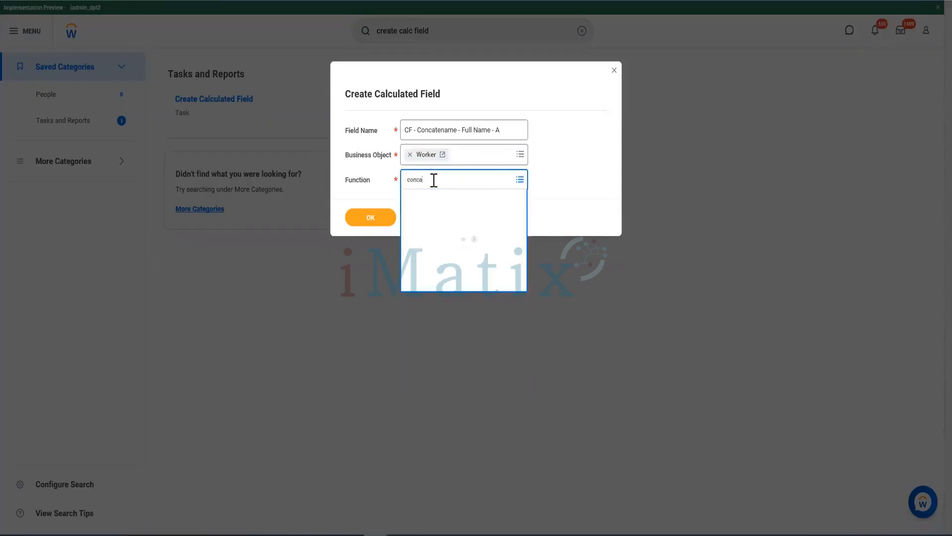
left_click(370, 220)
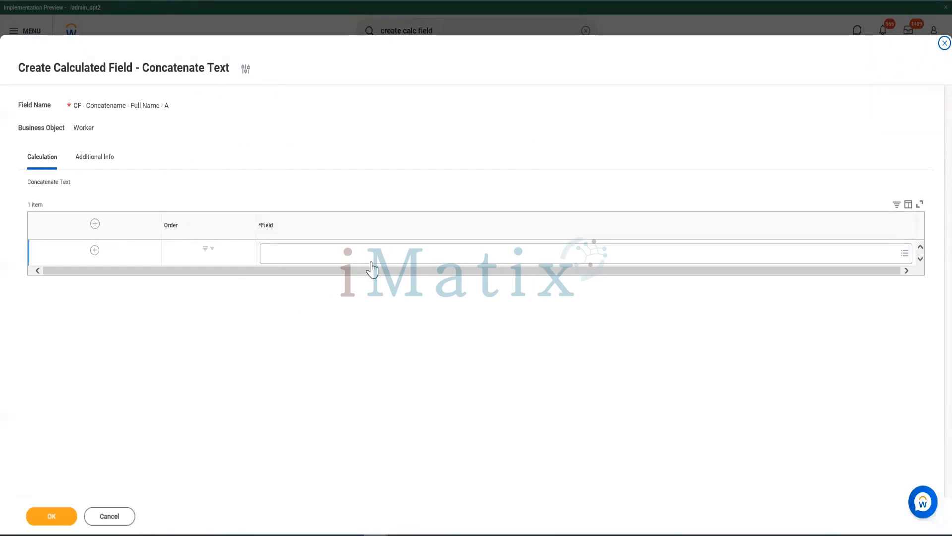
Set the first concatenation field to Legal Name - First Name
left_click(338, 252)
type("L")
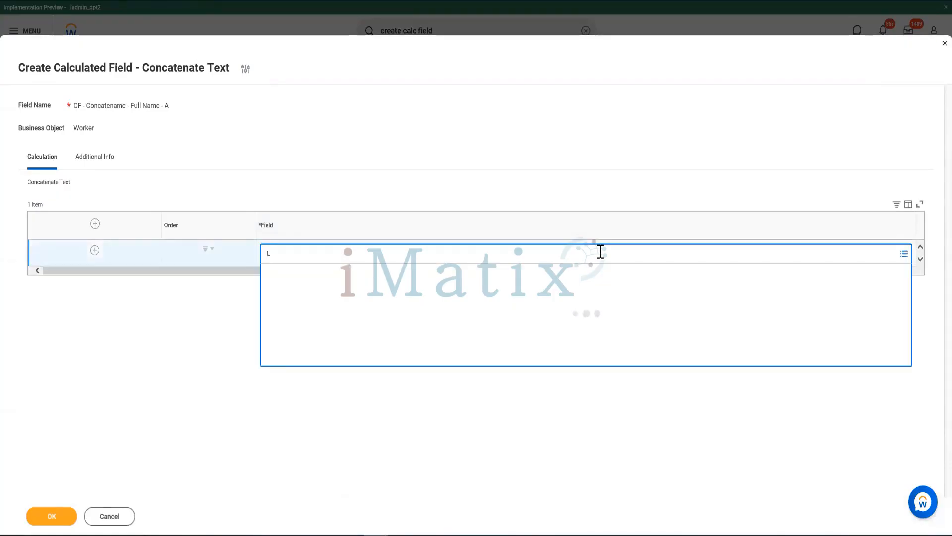
type("egal Name")
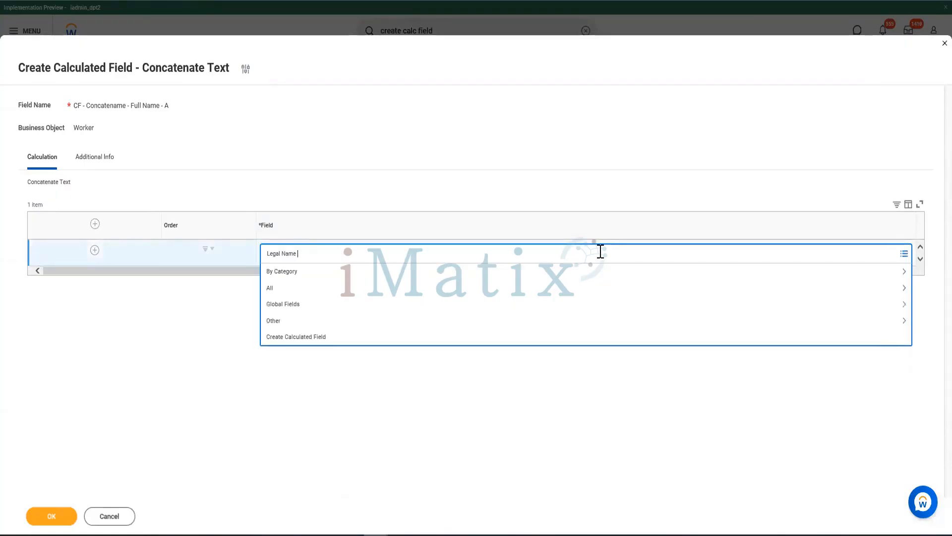
type(" - First Name")
key("Return")
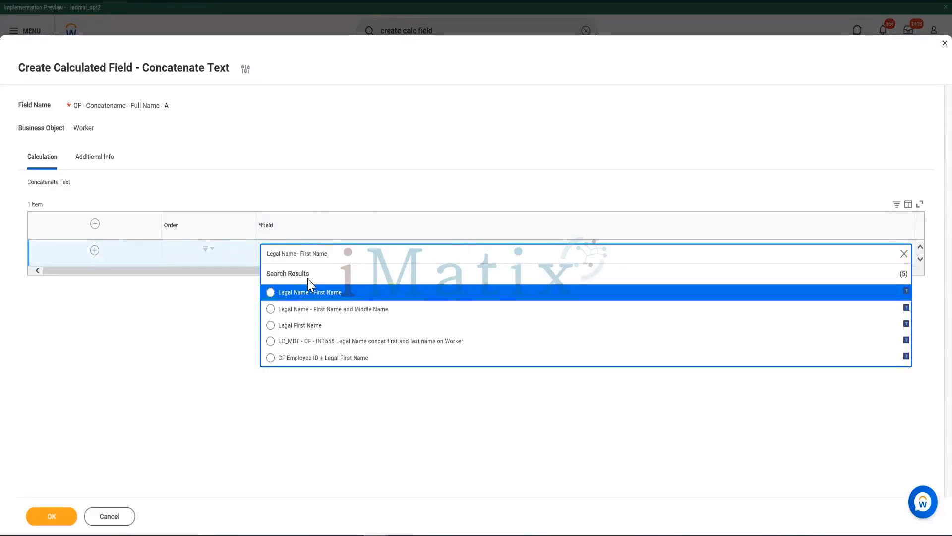
left_click(305, 293)
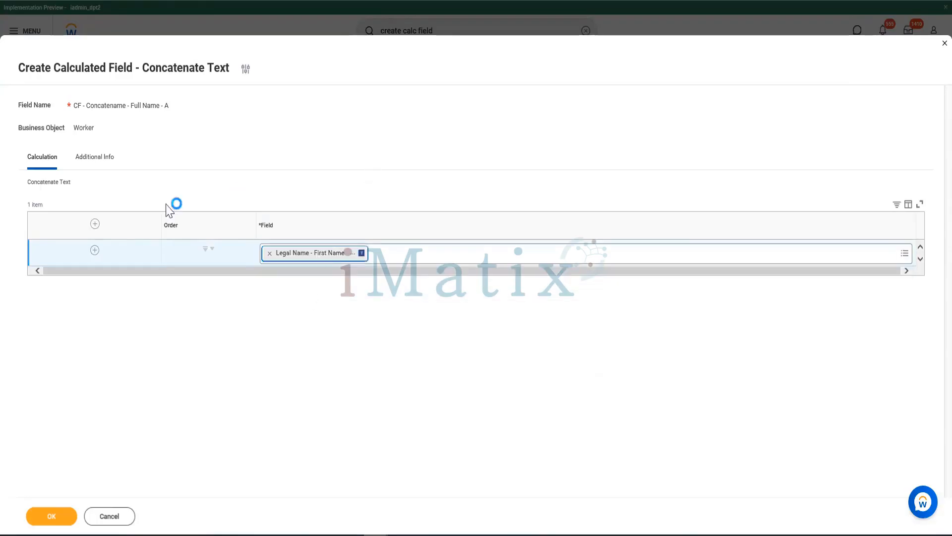
Add a second concatenation row with the field Legal Name - Last Name and save the calculated field
left_click(94, 249)
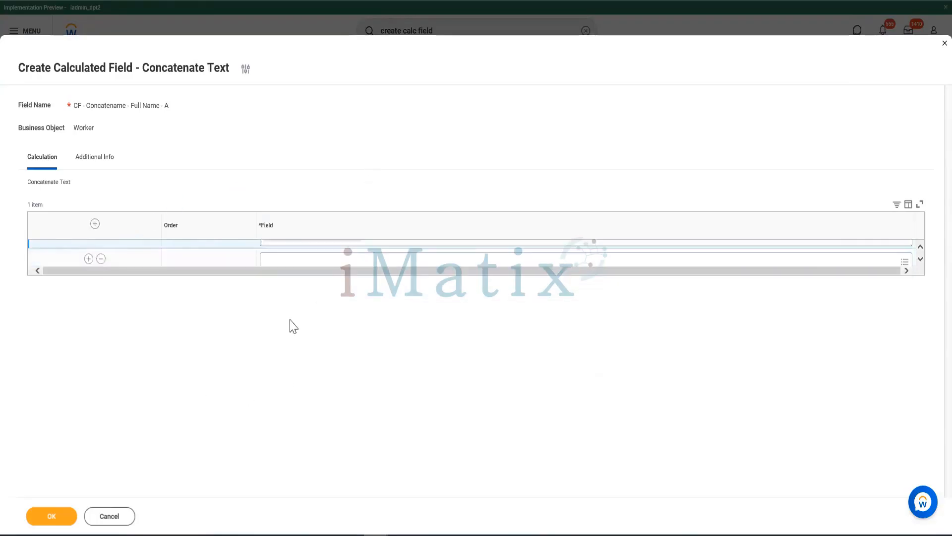
left_click(318, 285)
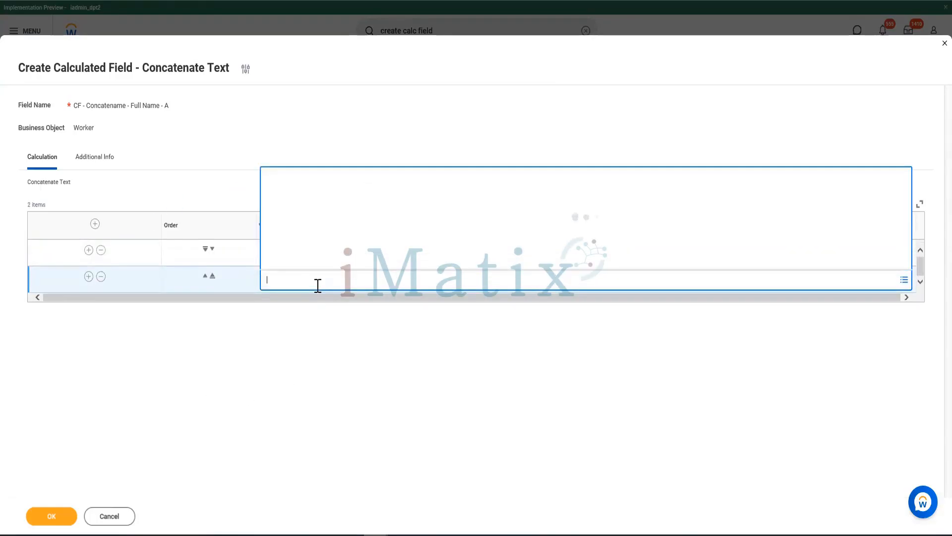
type("Legal Nam")
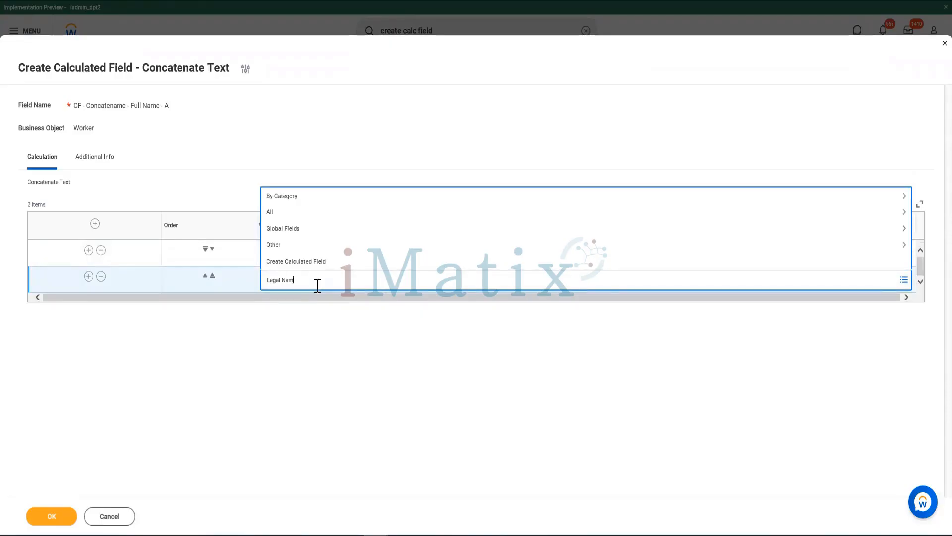
type("e - Last Name")
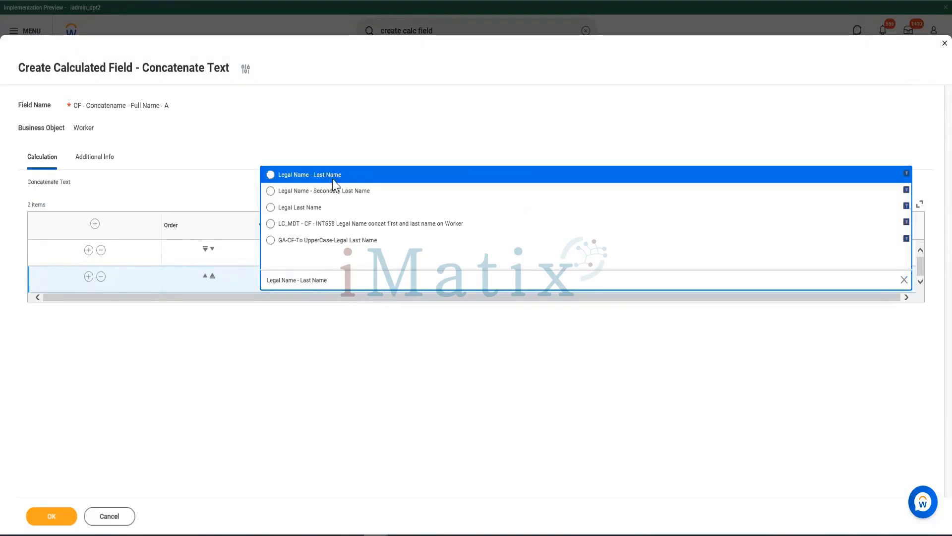
left_click(328, 198)
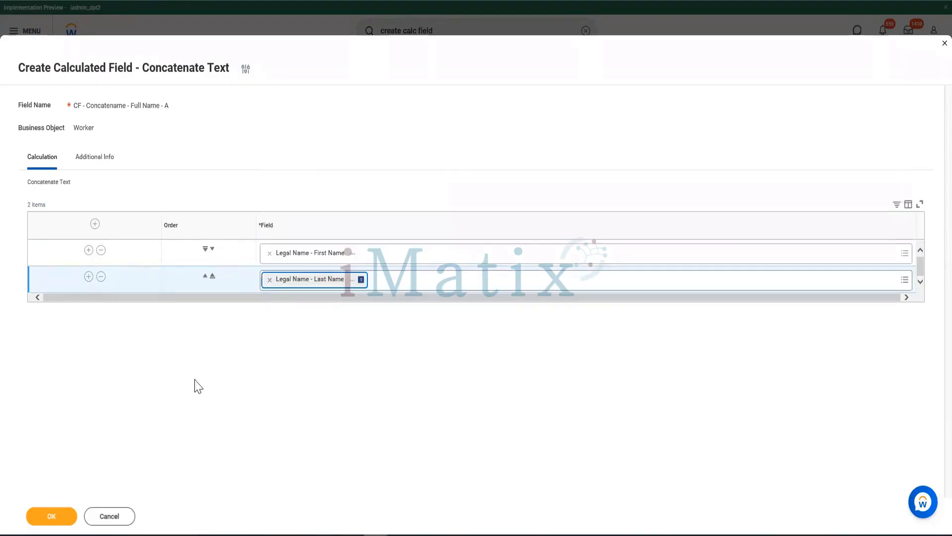
left_click(52, 516)
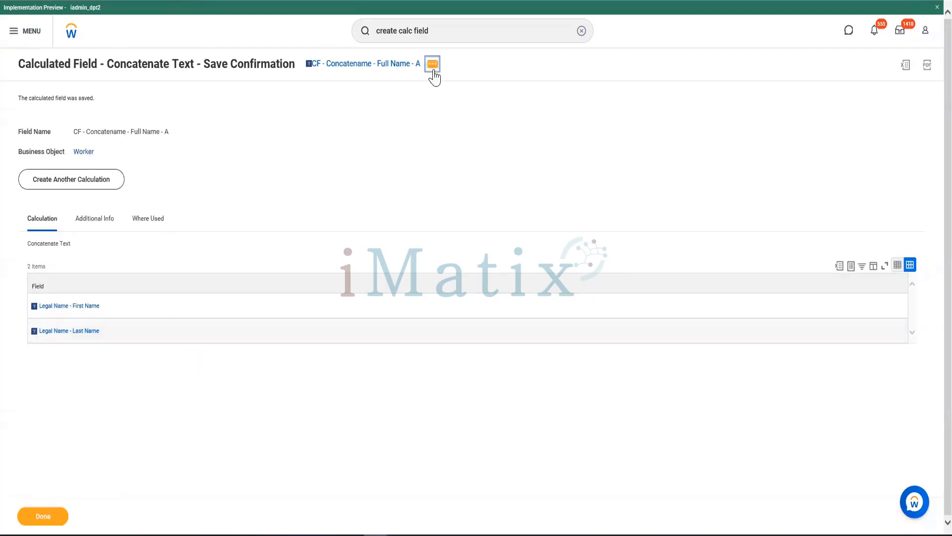
Edit the saved Concatenate Text field to insert a Single Space row between the first and last name, and save it
left_click(433, 65)
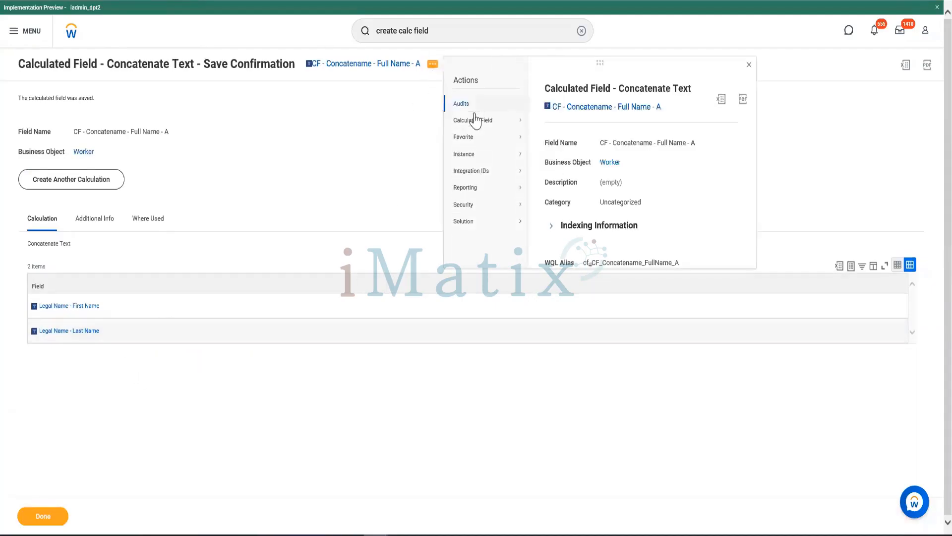
mouse_move(503, 121)
left_click(544, 121)
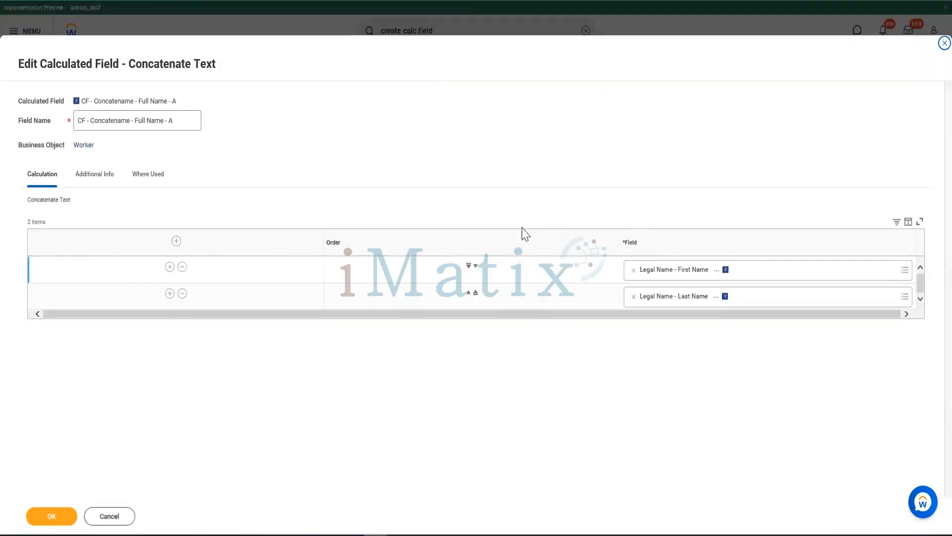
left_click(88, 271)
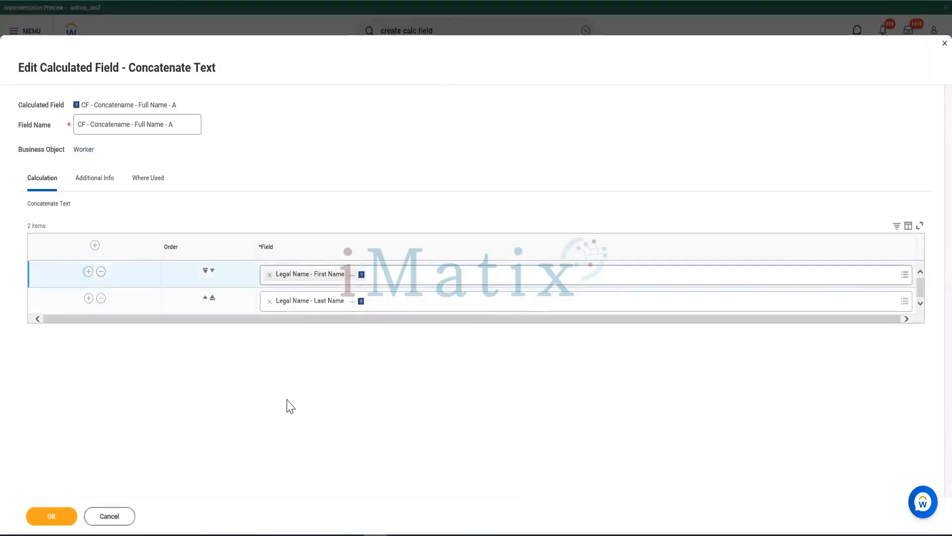
left_click(337, 306)
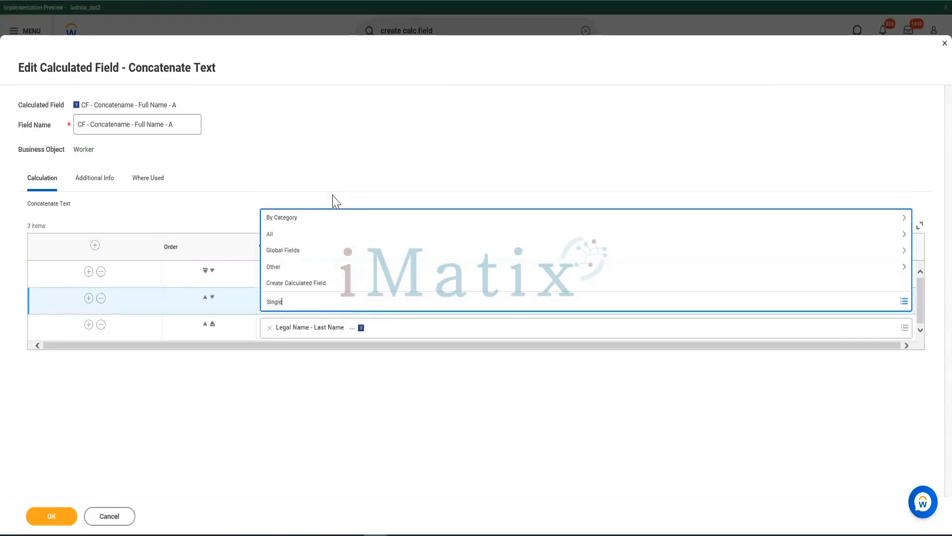
type("Single Space")
key("Return")
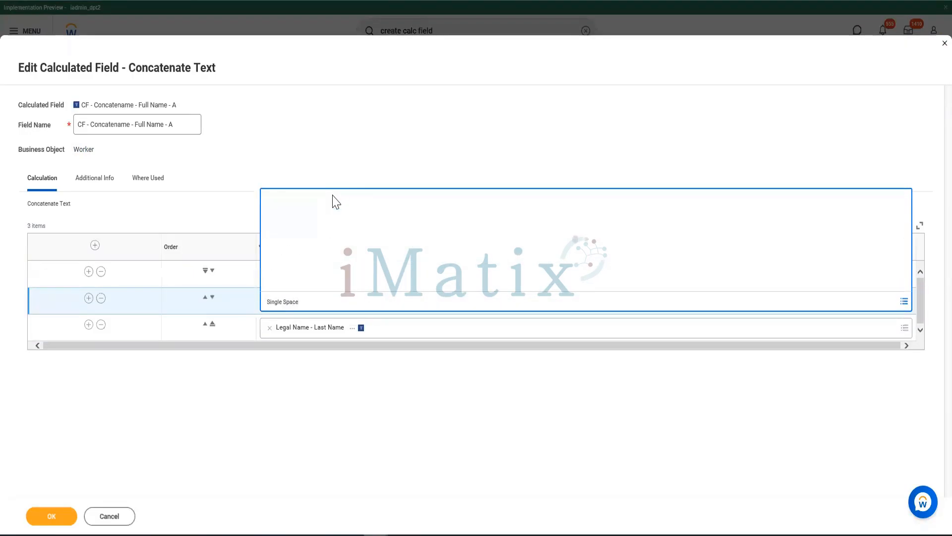
left_click(280, 401)
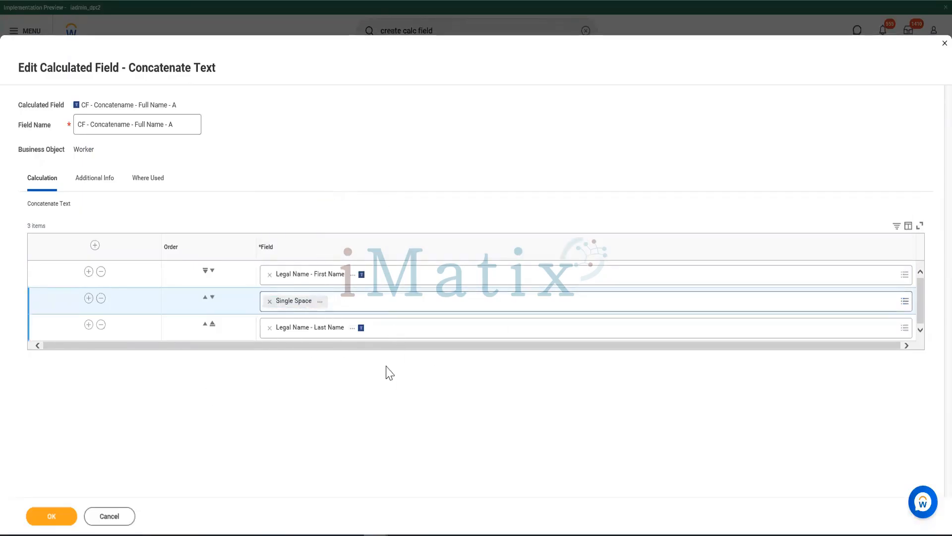
left_click(59, 519)
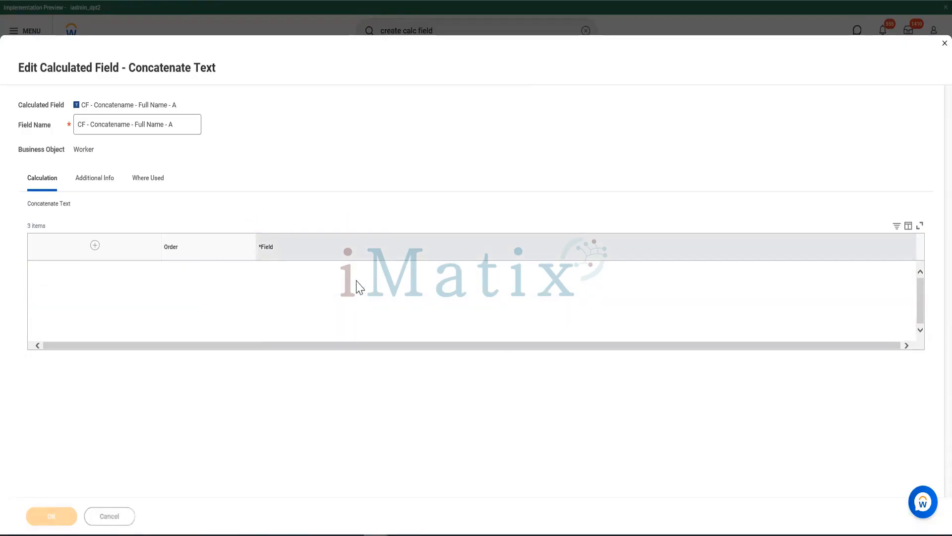
Copy the name of the Concatenate Text calculated field and open the CR - Employees of US and Non US report for editing
right_click(370, 68)
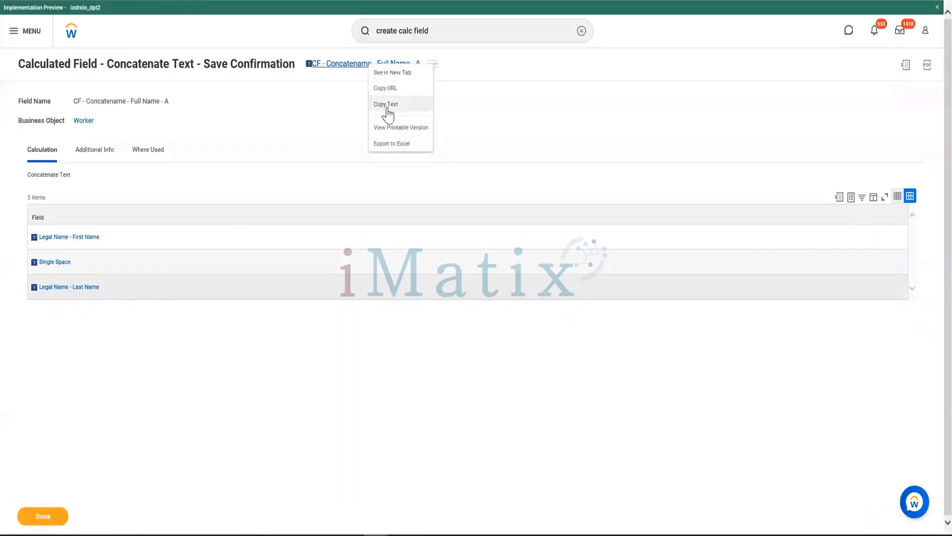
left_click(386, 105)
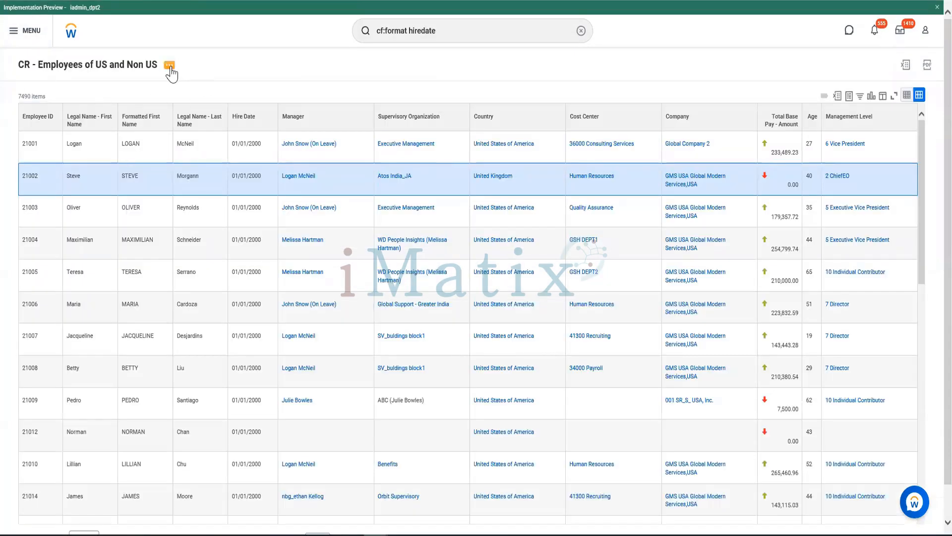
left_click(170, 69)
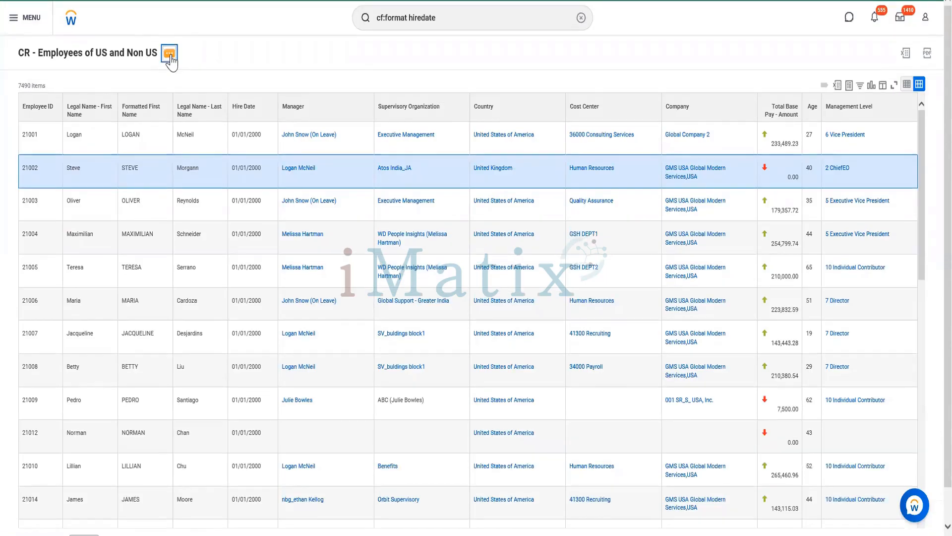
left_click(170, 55)
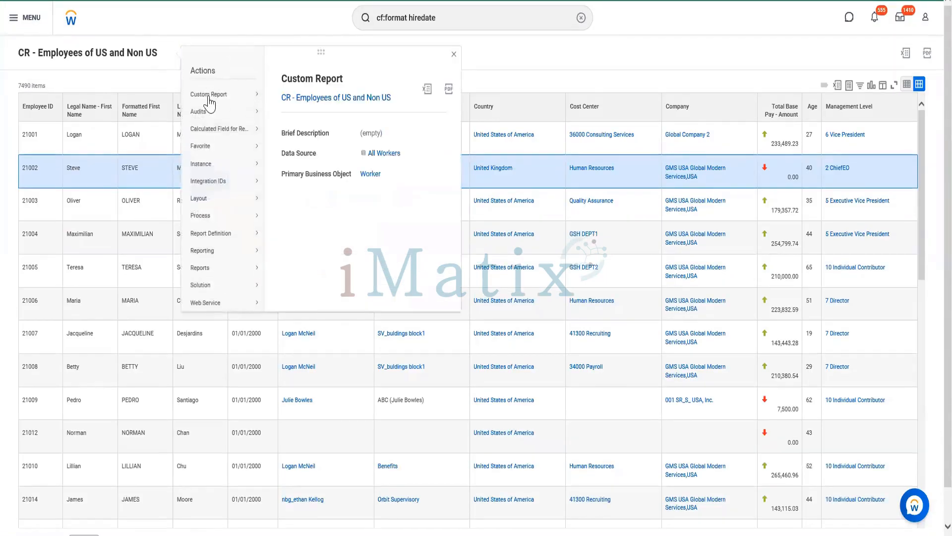
mouse_move(209, 102)
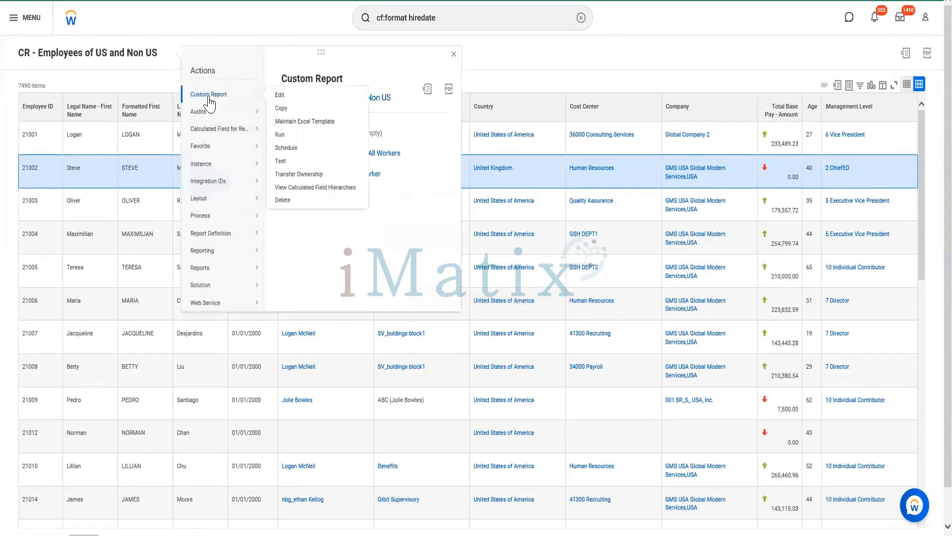
left_click(282, 95)
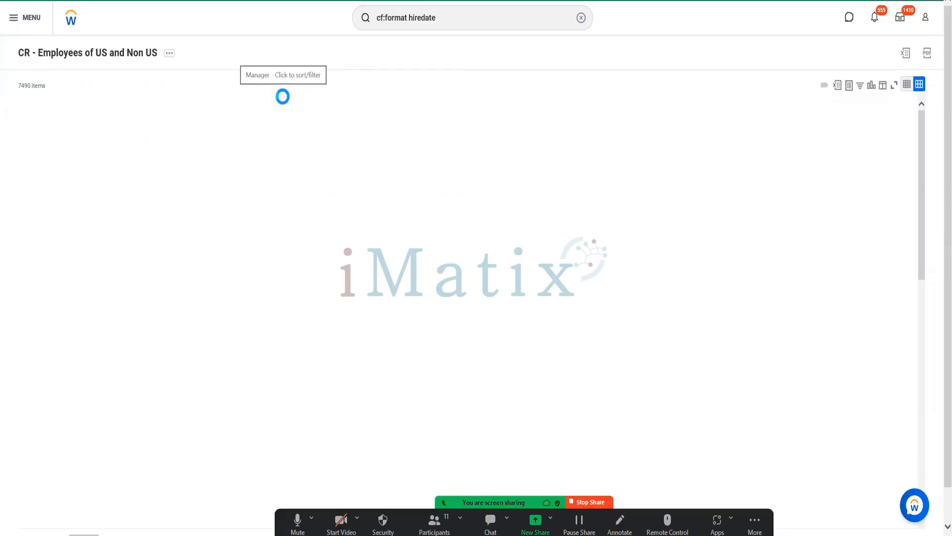
Add a Worker column after Legal Name - Last Name using CF - Concatename - Full Name - A, with the heading override "Full Name"
scroll(356, 238, "down", 2)
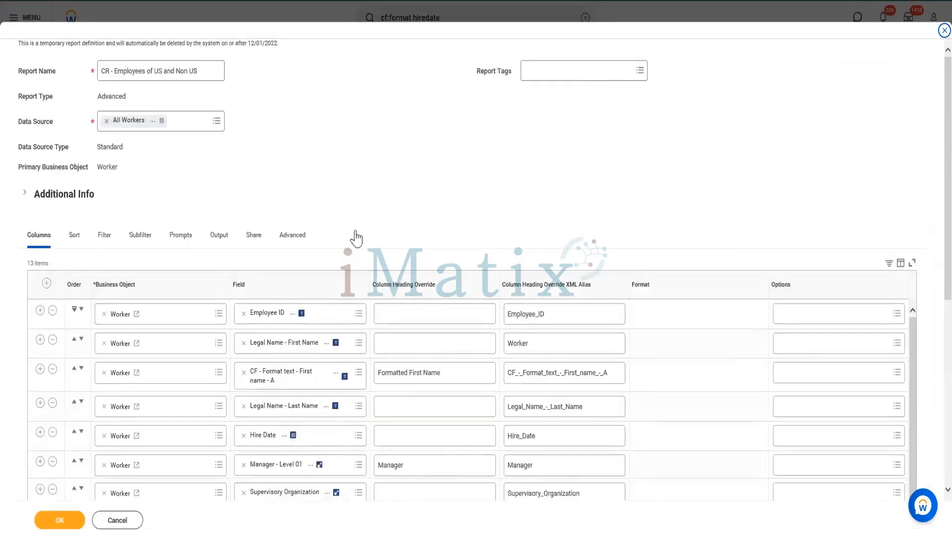
scroll(356, 238, "down", 3)
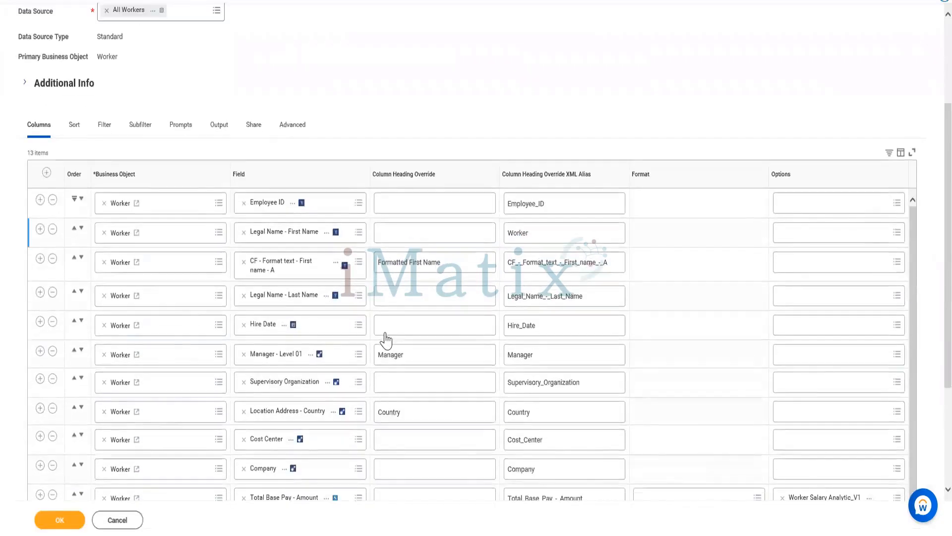
left_click(39, 294)
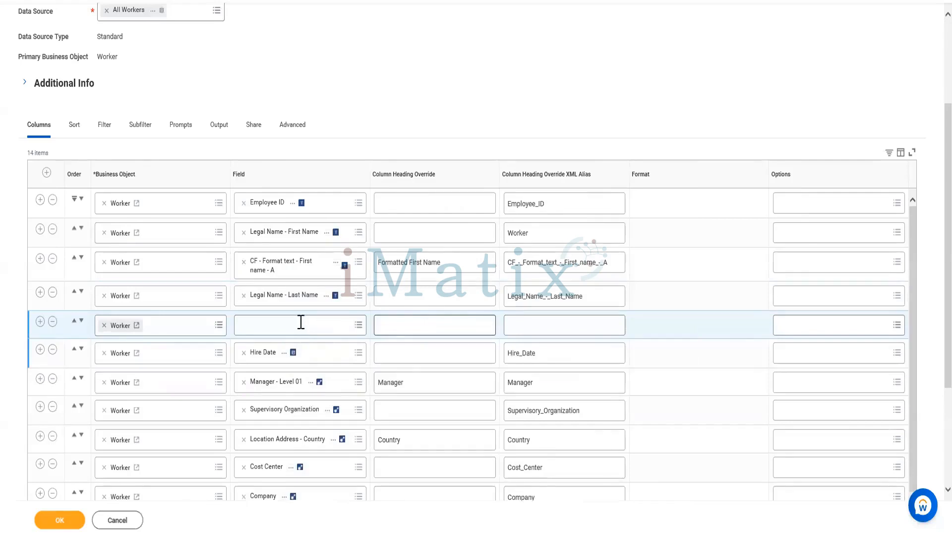
left_click(300, 322)
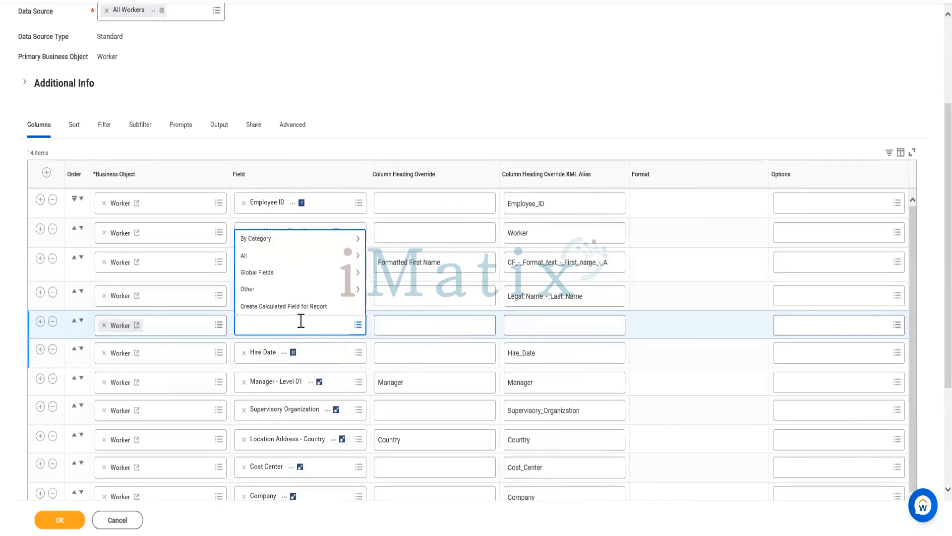
key("ctrl+v")
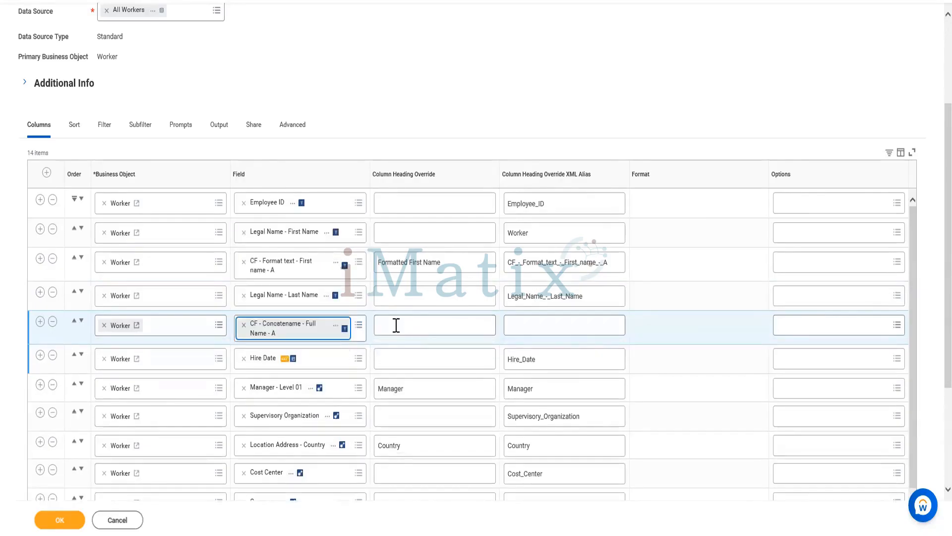
left_click(396, 325)
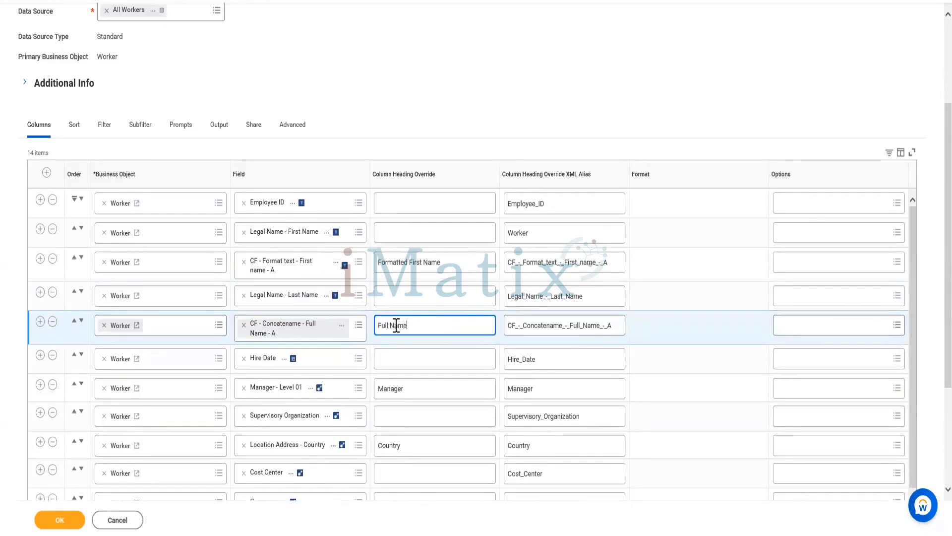
Save the report definition despite the alerts, run the report, and compare the Full Name column with the first and last name columns
left_click(72, 528)
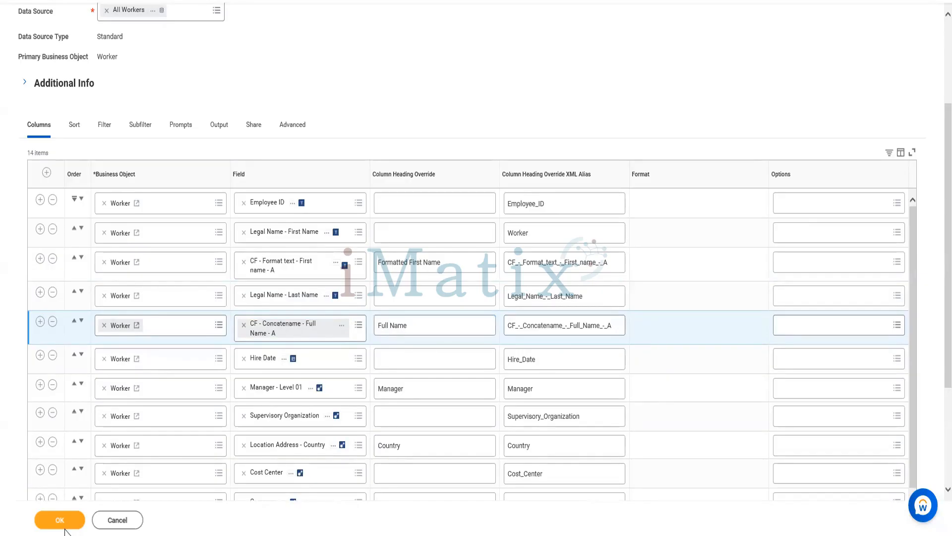
left_click(65, 526)
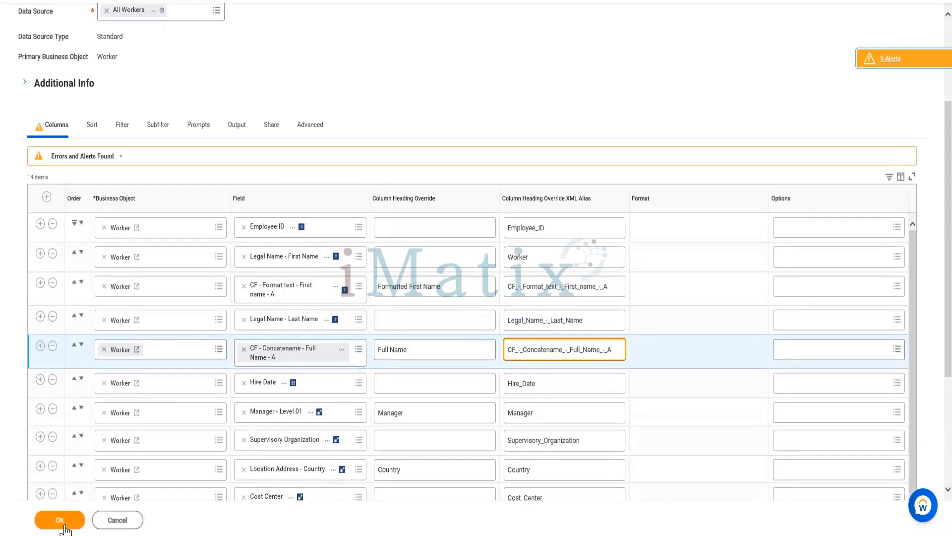
left_click(59, 522)
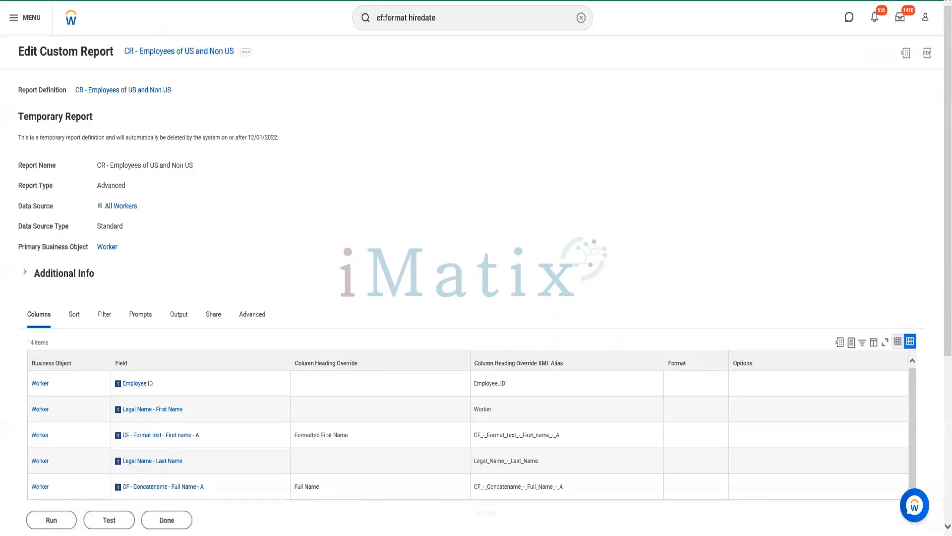
left_click(52, 526)
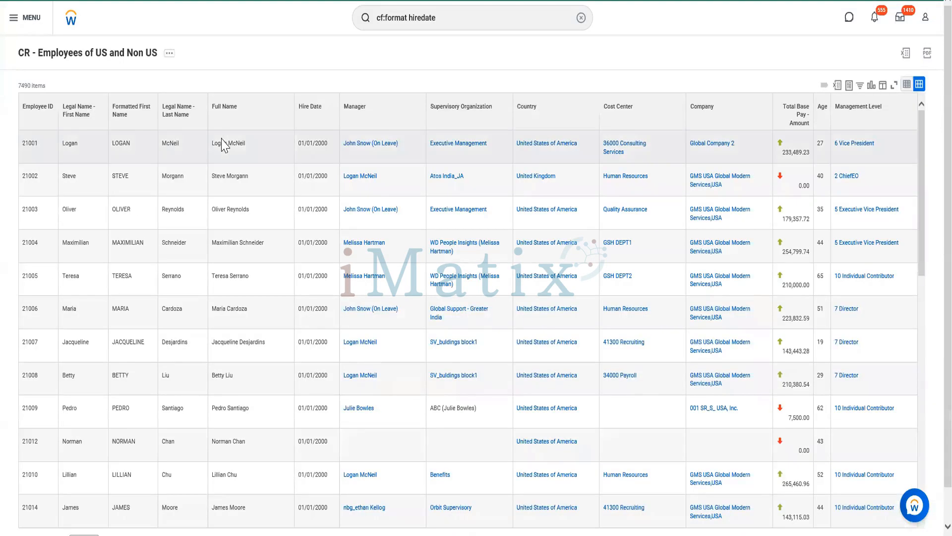
left_click_drag(212, 144, 251, 154)
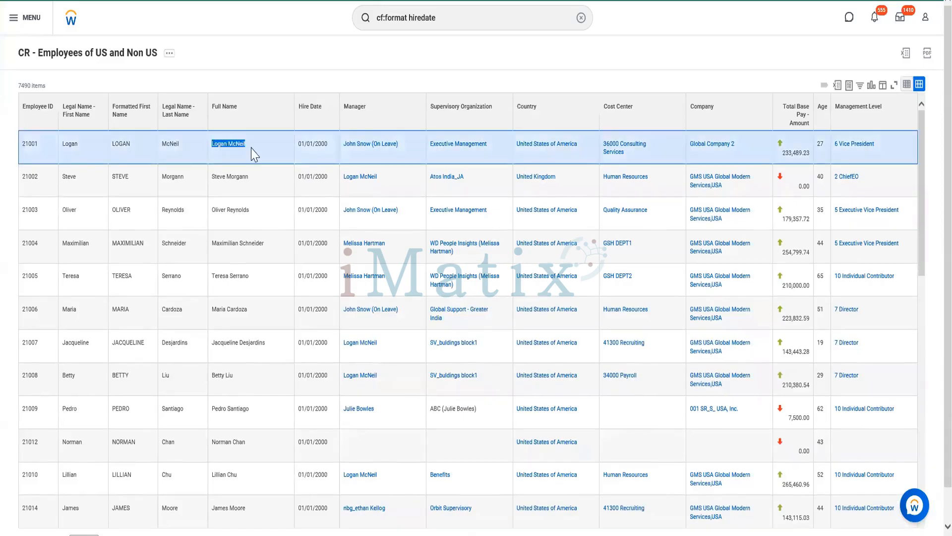
left_click_drag(65, 143, 228, 149)
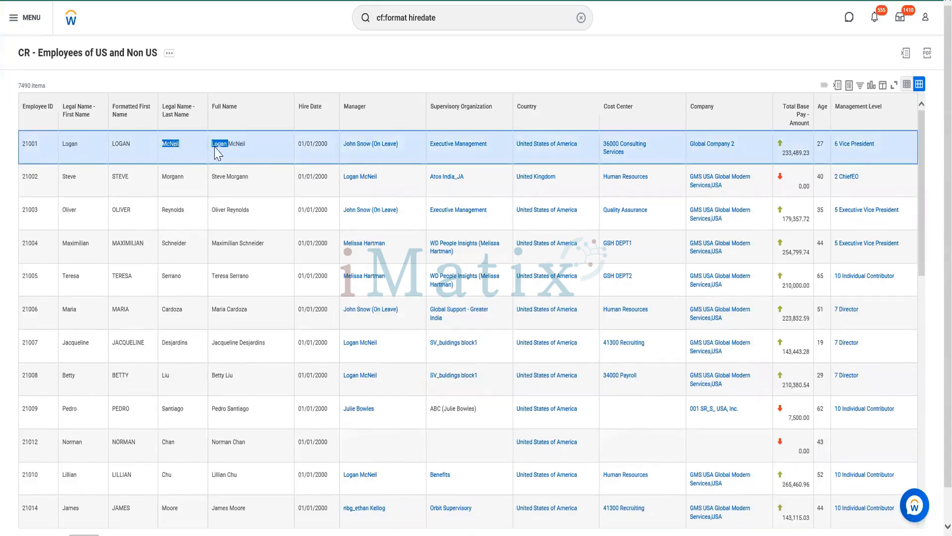
triple_click(245, 198)
left_click(272, 310)
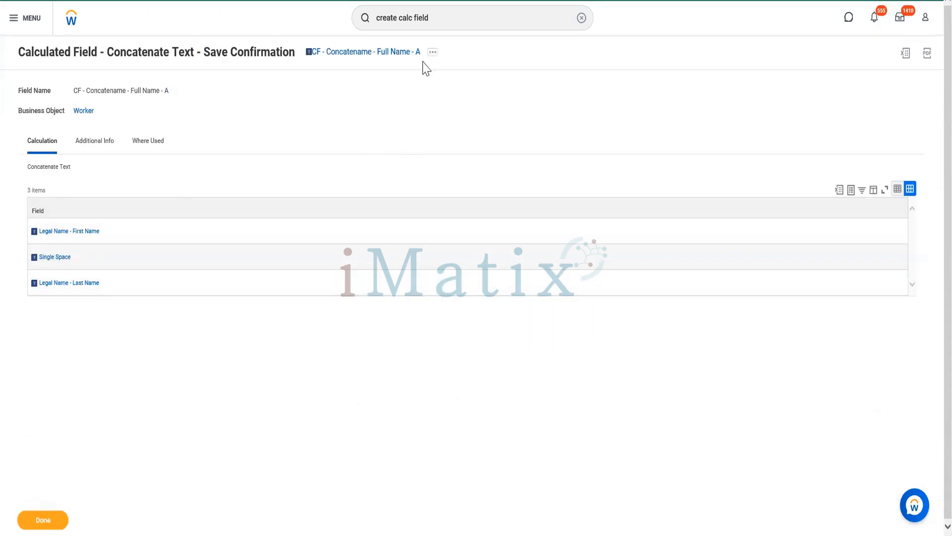
Find the Create Calculated Field task and start a new field named "CF - Format Date - Hire Date"
left_click(430, 17)
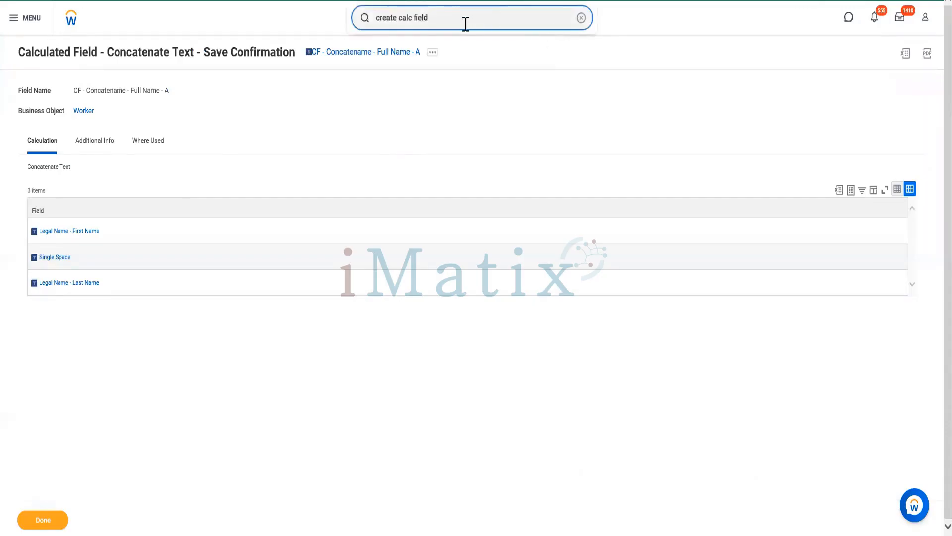
key("Return")
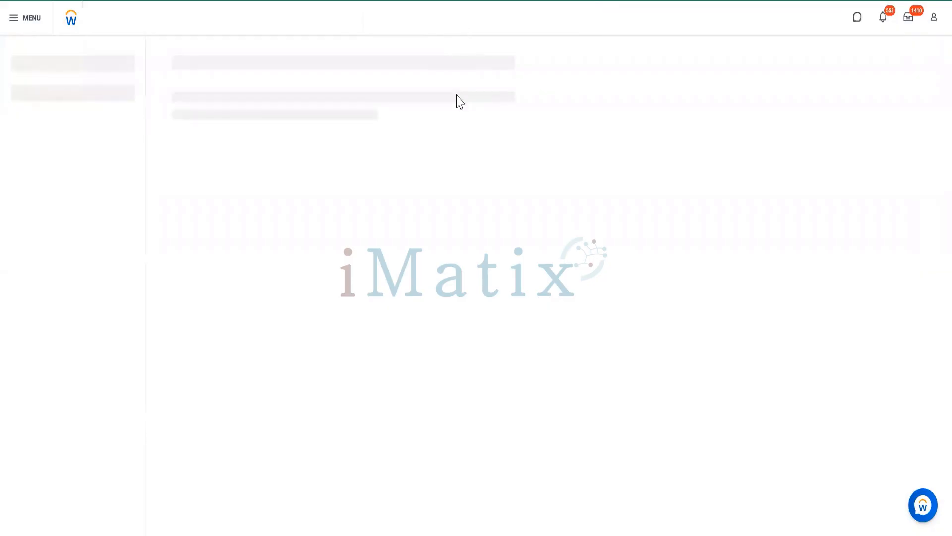
left_click(213, 91)
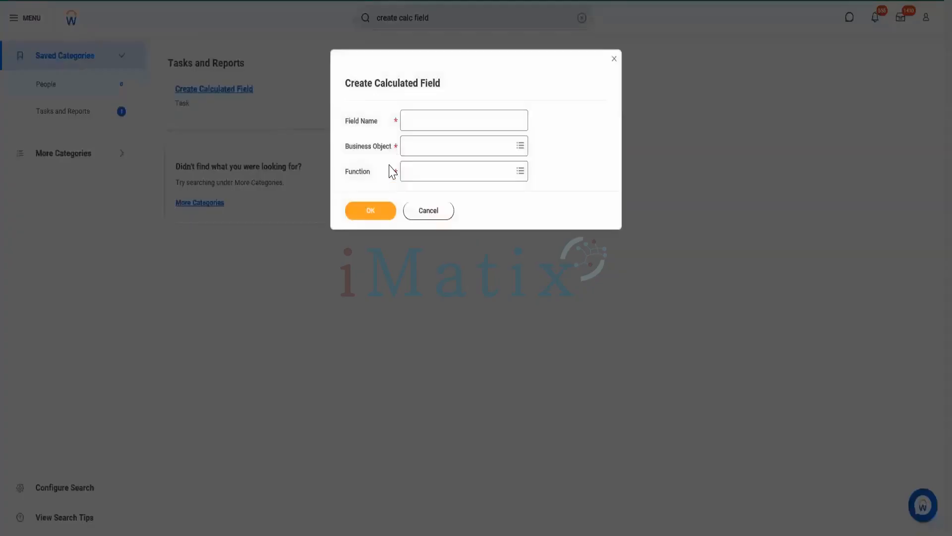
left_click(494, 120)
type("CF - For,at")
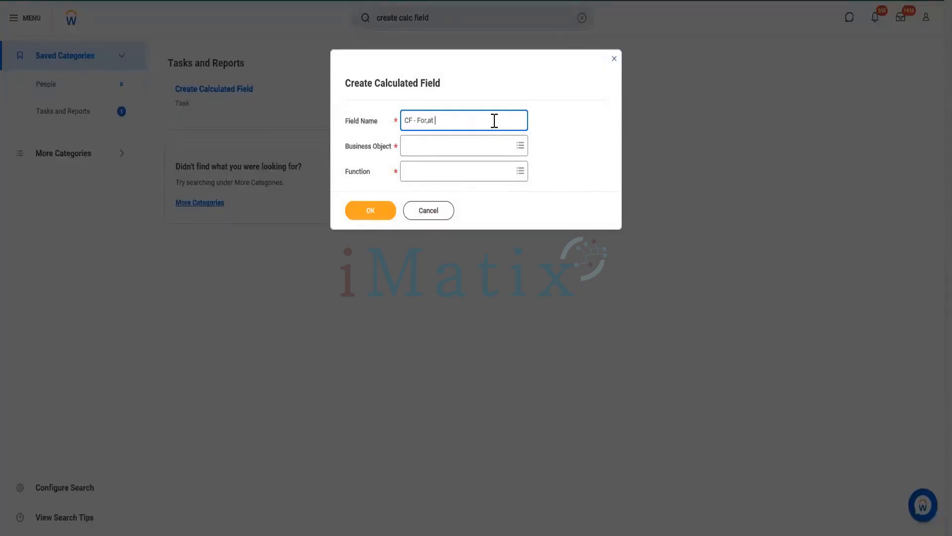
key("BackSpace")
key("BackSpace")
type("mat Date - hIRE dATE")
left_click_drag(494, 121, 460, 123)
type("Hire Date")
Set the new field's business object to Worker and its function to Format Date, and continue to its definition
left_click(443, 155)
type("Wo")
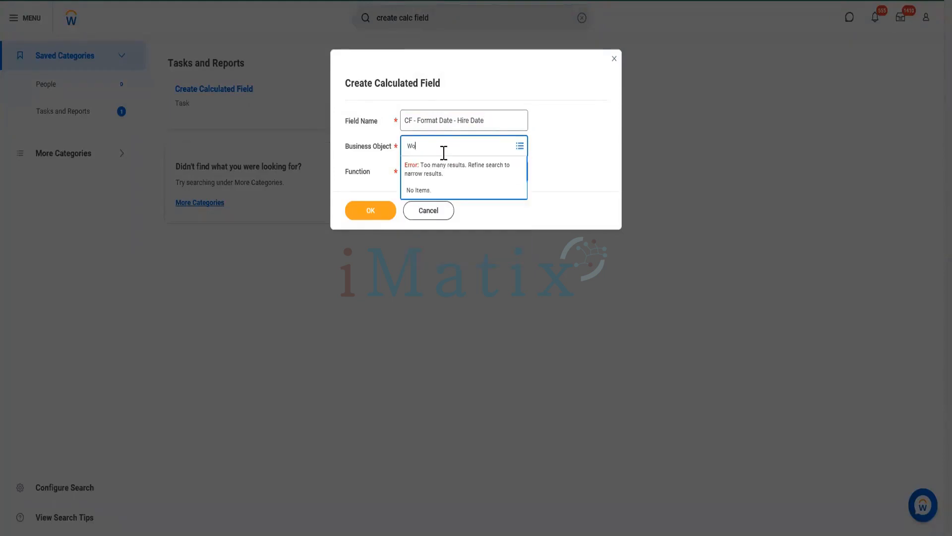
type("rker")
key("Return")
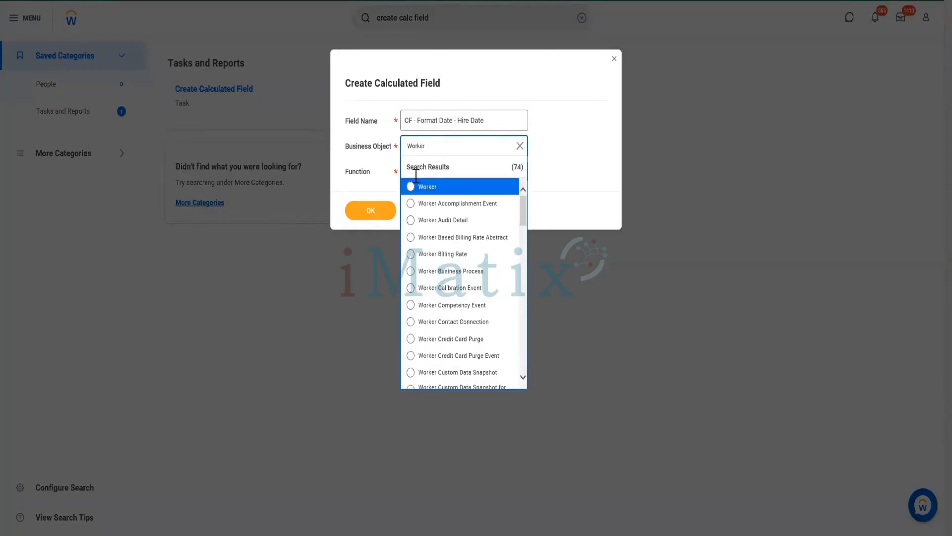
left_click(431, 187)
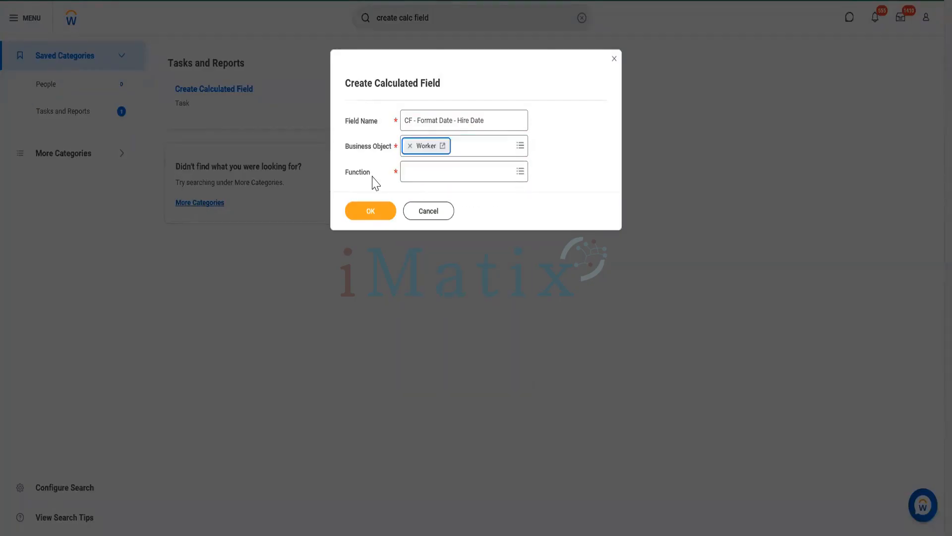
left_click(438, 174)
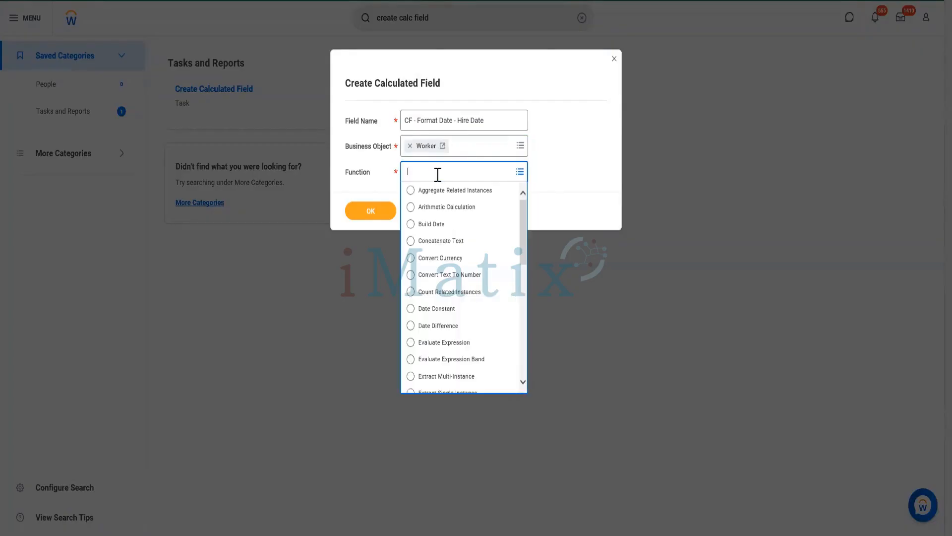
type("format")
key("Return")
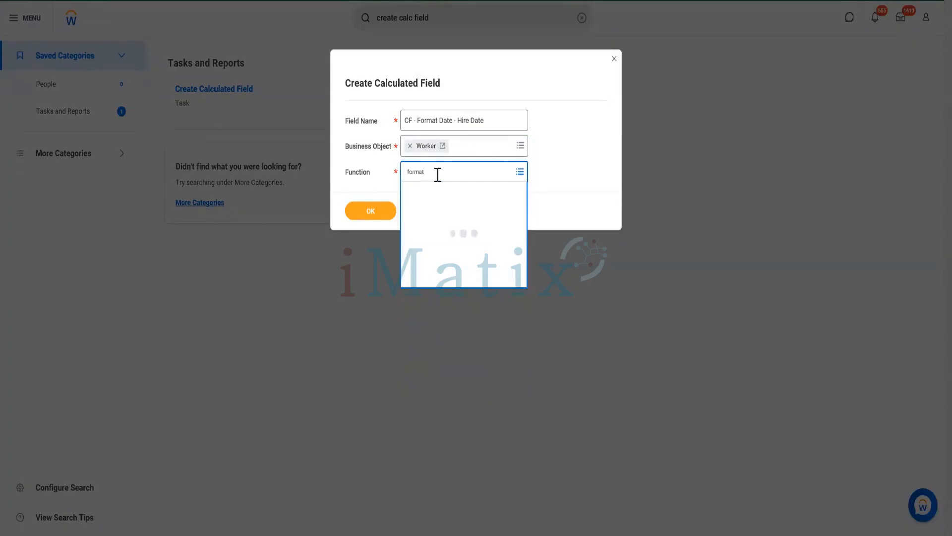
left_click(439, 211)
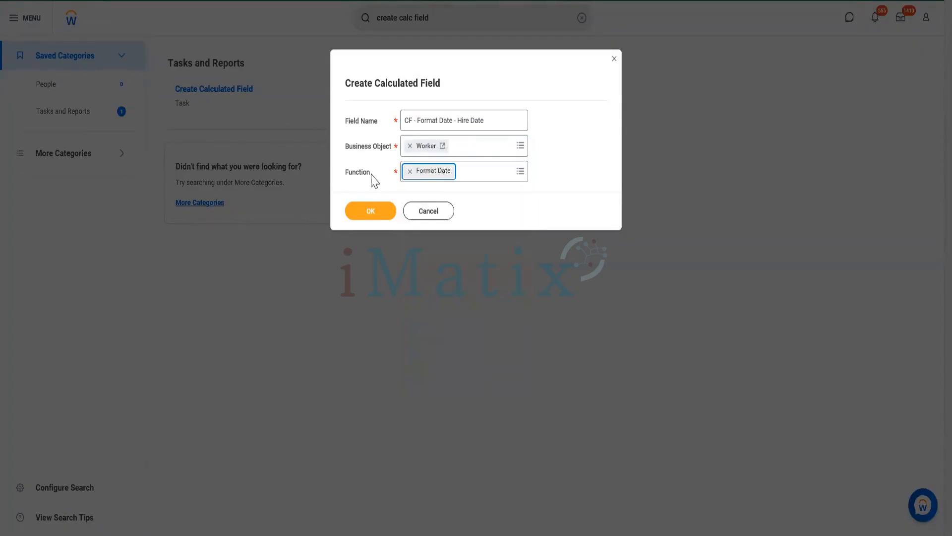
left_click(368, 218)
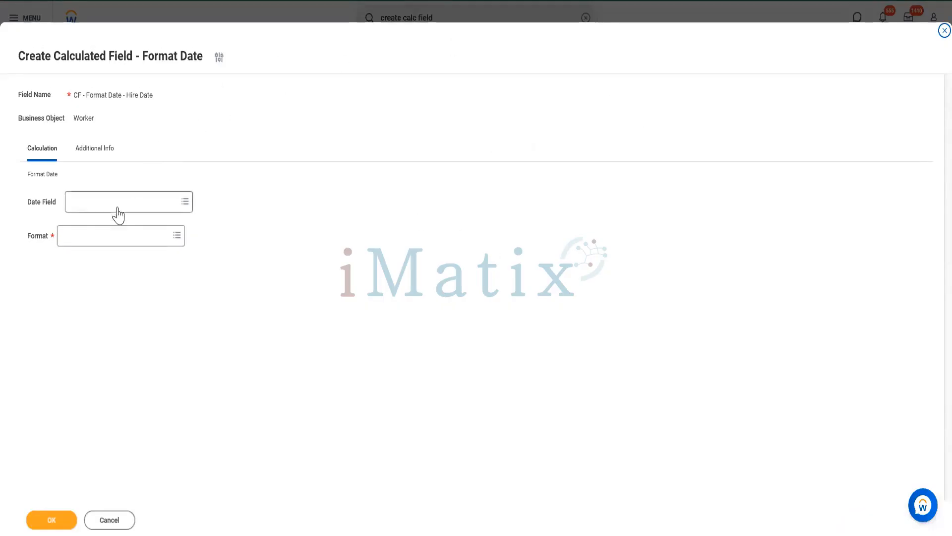
Check the details of the two similarly named hire date fields and set the date field to the Workday-delivered Hire Date
left_click(153, 202)
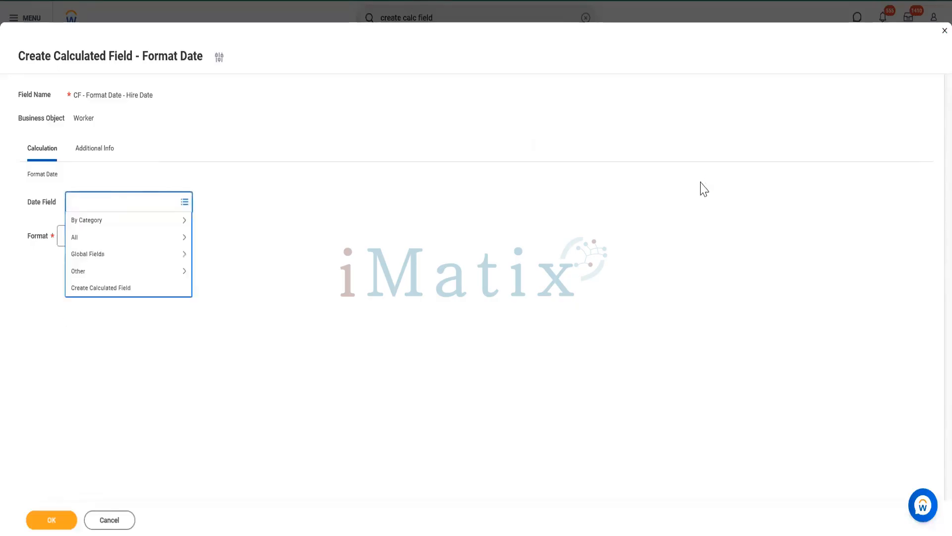
type("Hire Date")
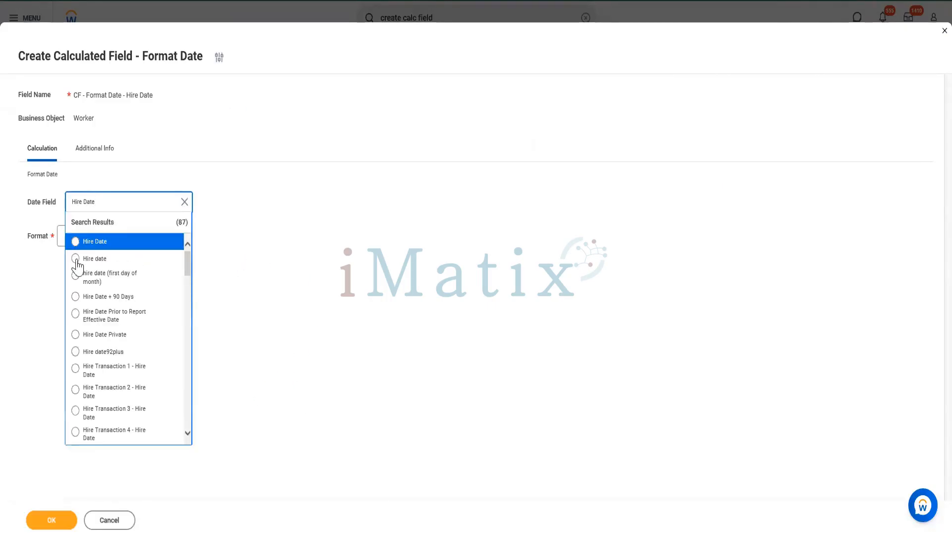
left_click(163, 242)
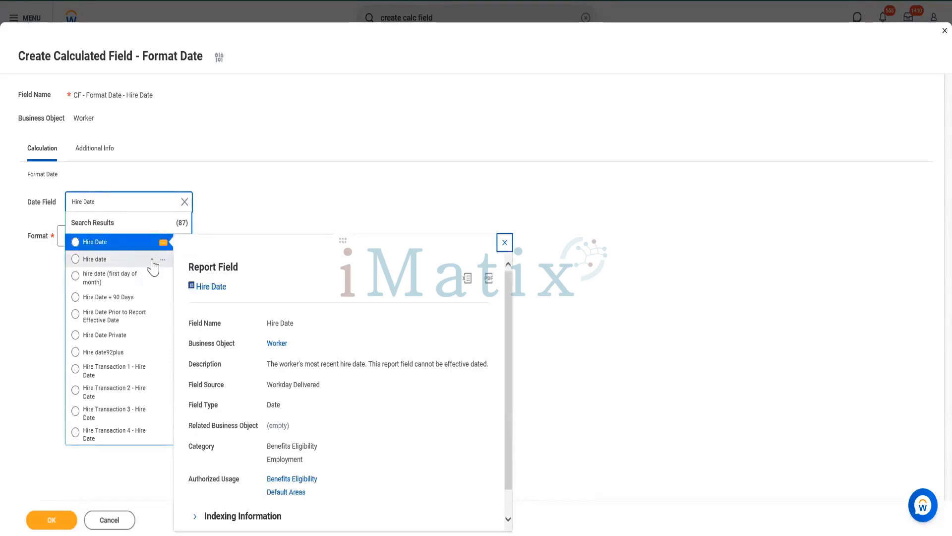
left_click(163, 260)
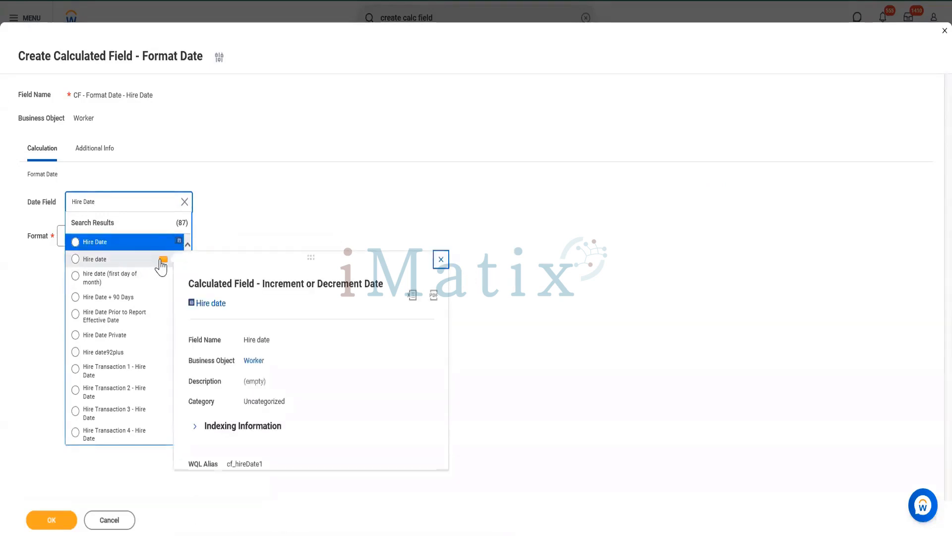
left_click(92, 242)
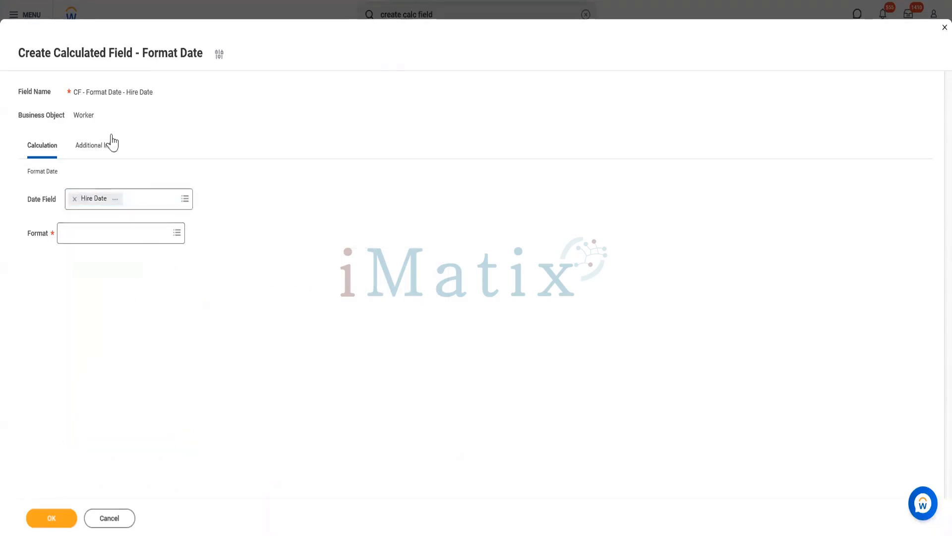
Set the format of the calculated field to Format Mask
left_click(99, 232)
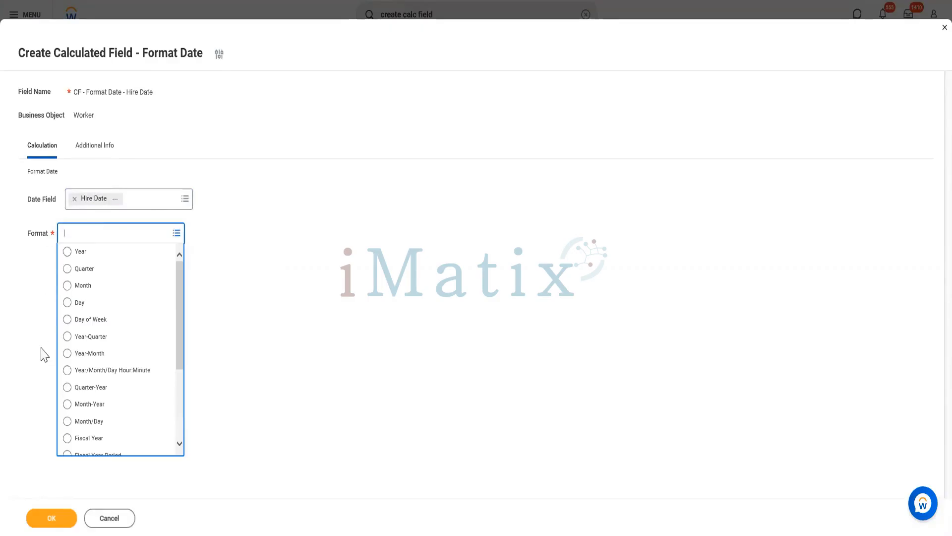
left_click(55, 368)
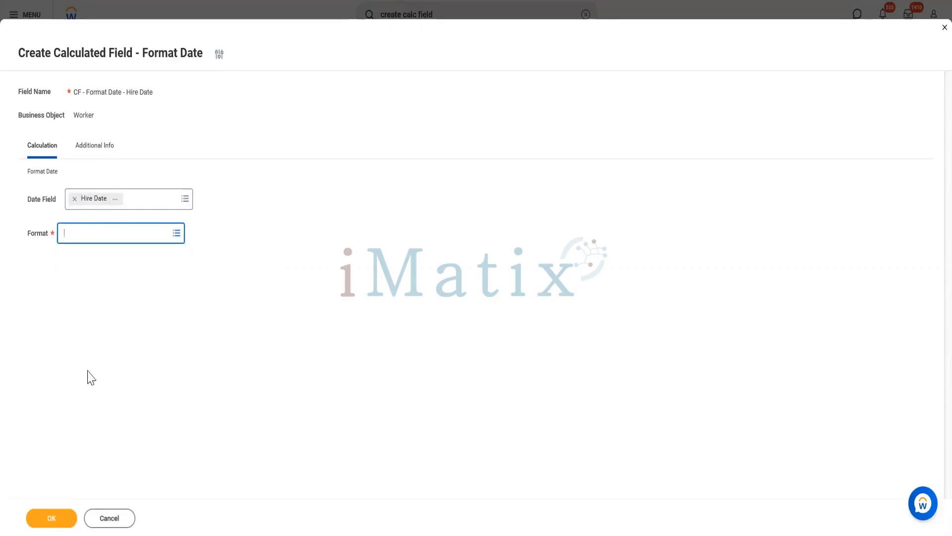
left_click(110, 234)
scroll(134, 437, "down", 3)
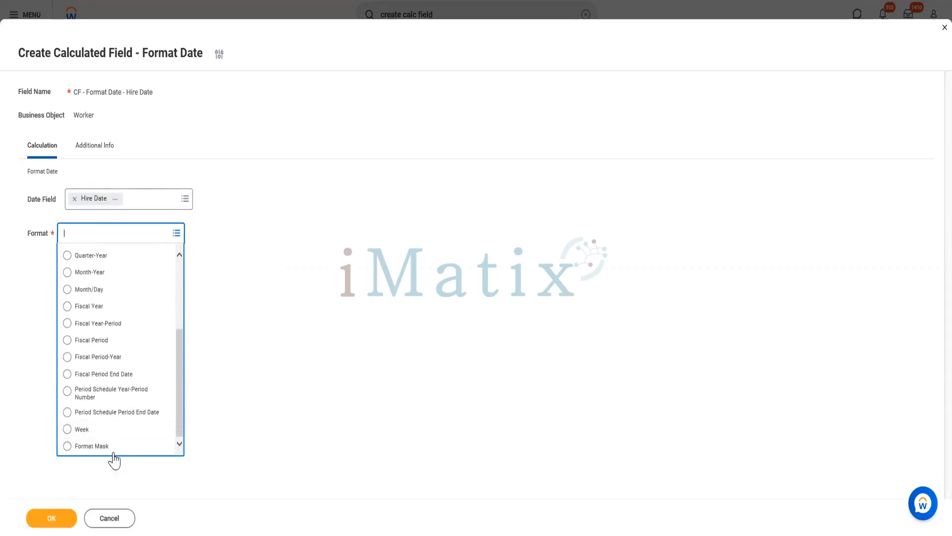
left_click(112, 450)
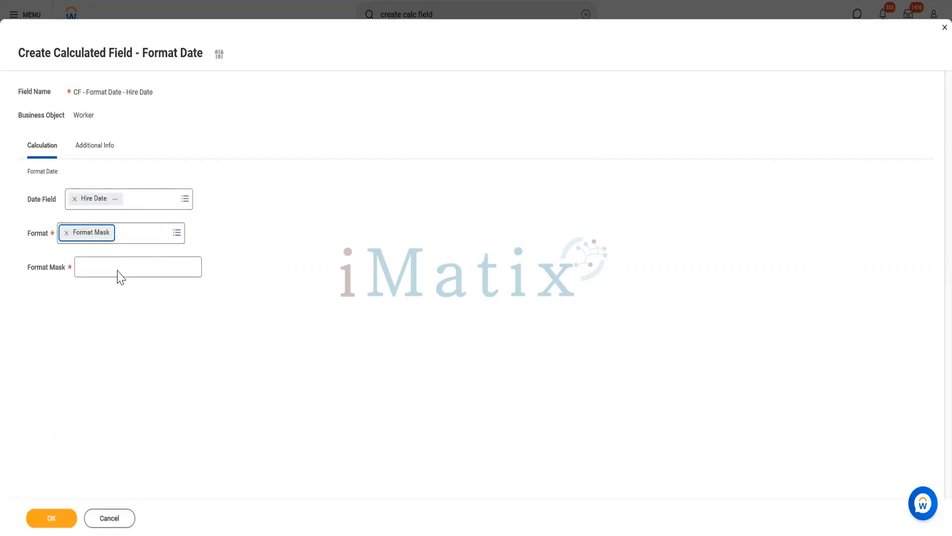
Enter DD MMM YYYY as the format mask and save the calculated field
left_click(118, 268)
left_click(285, 387)
mouse_move(101, 263)
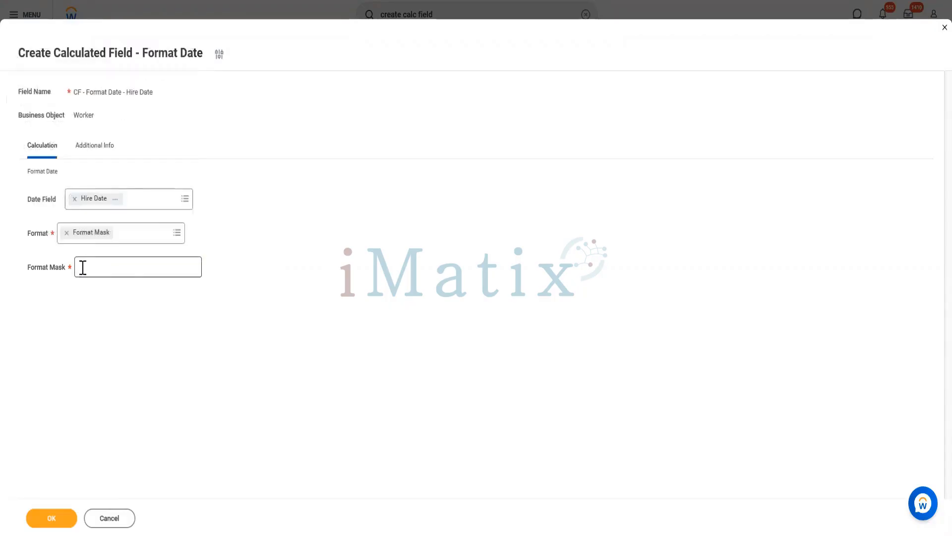
mouse_move(72, 269)
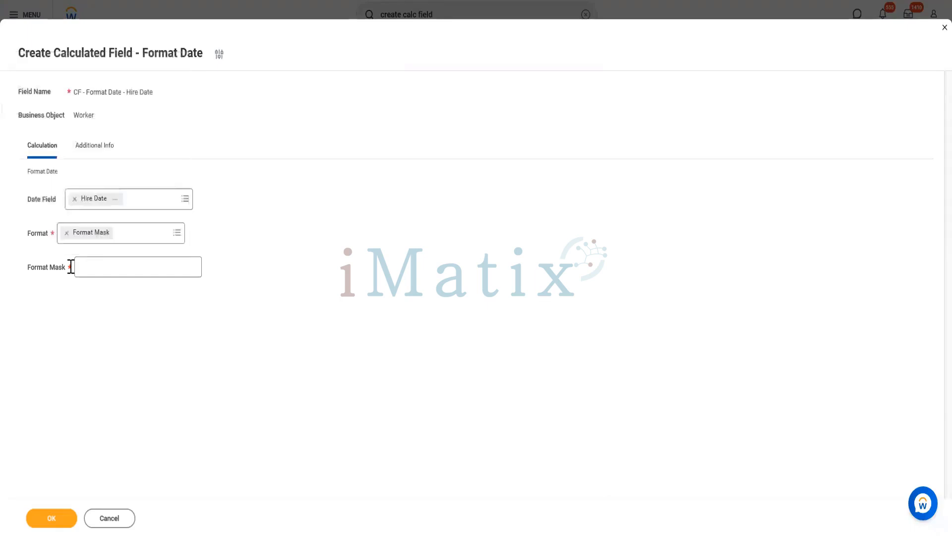
left_click(104, 263)
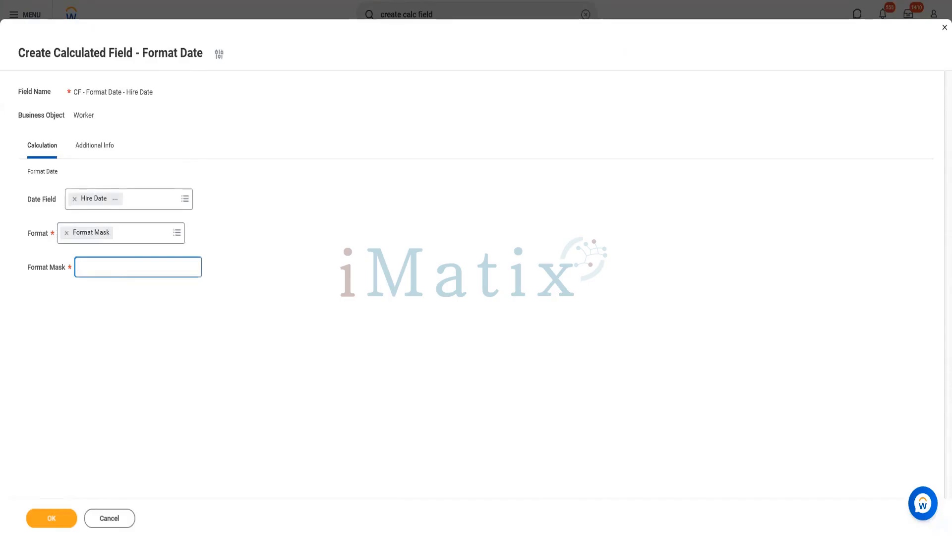
type("DD MMMYYYY")
left_click_drag(88, 268, 106, 270)
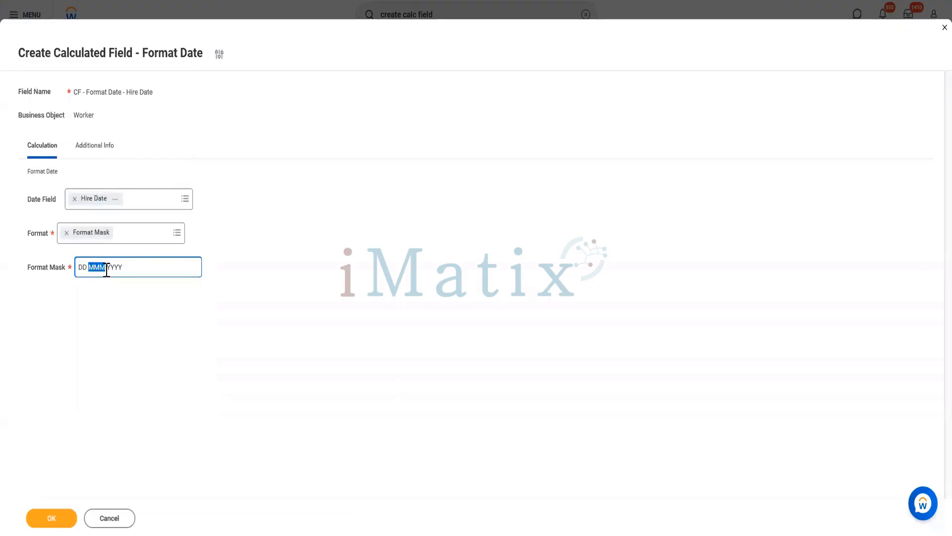
left_click(122, 267)
left_click_drag(121, 267, 106, 268)
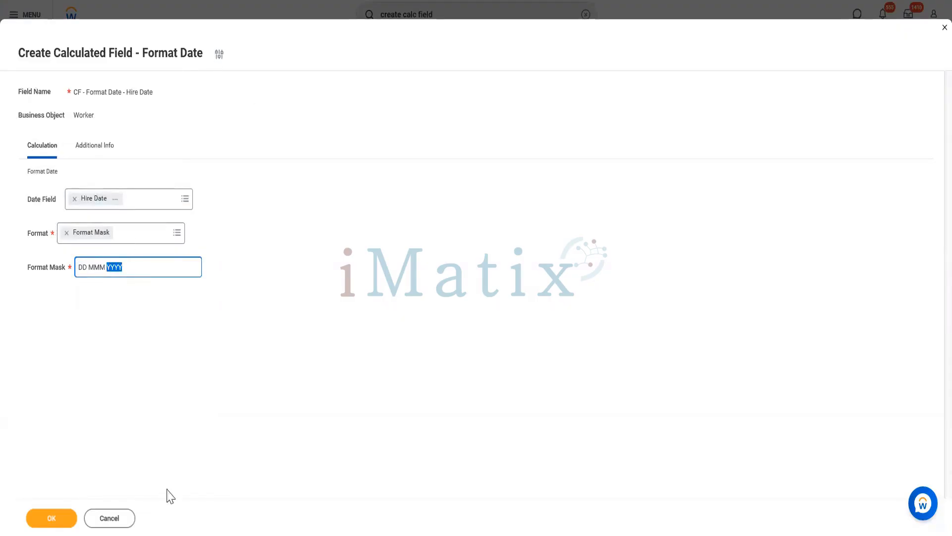
left_click(49, 519)
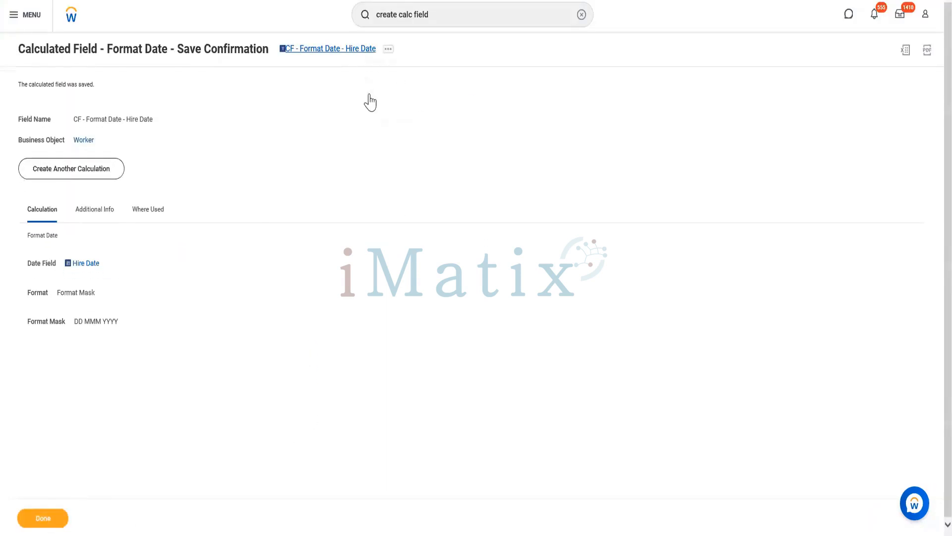
Return to the CR - Employees of US and Non US report and open its definition for editing
left_click(367, 101)
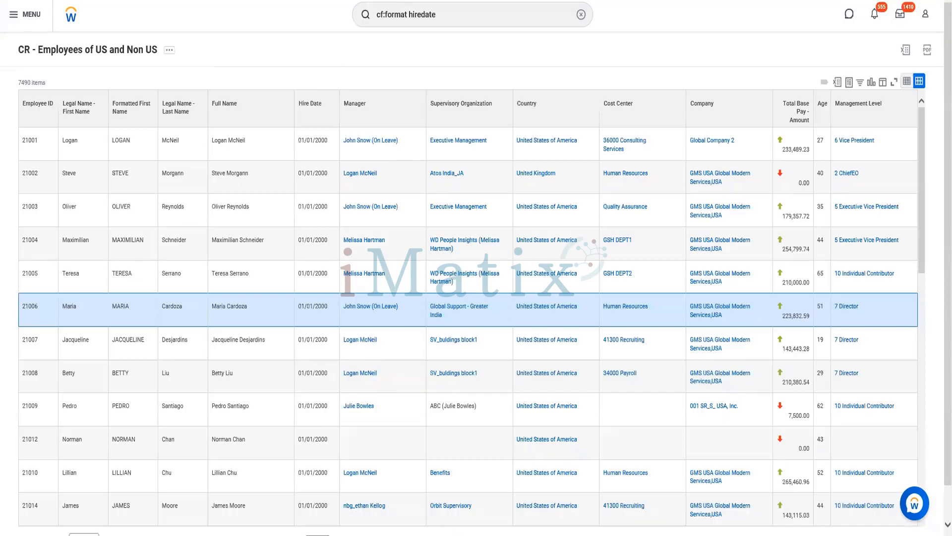
left_click(170, 51)
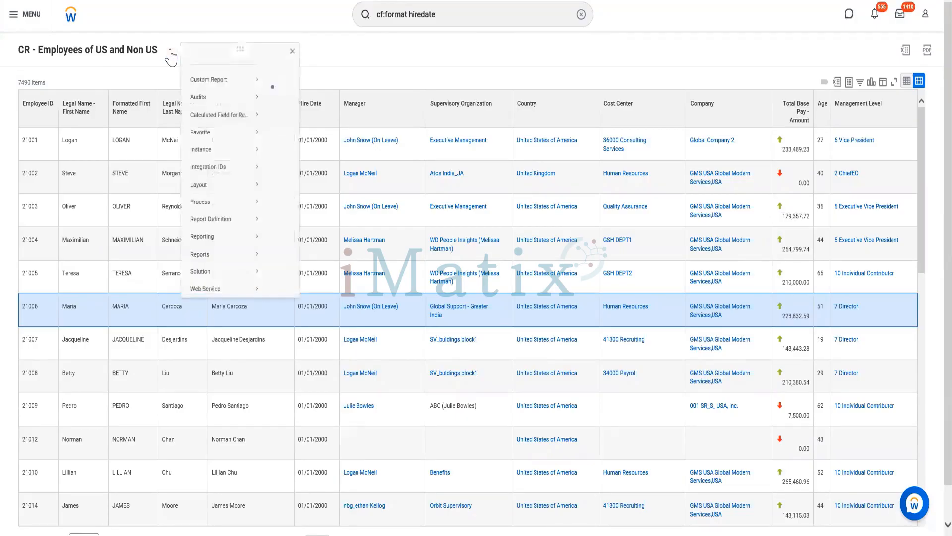
mouse_move(204, 95)
mouse_move(233, 94)
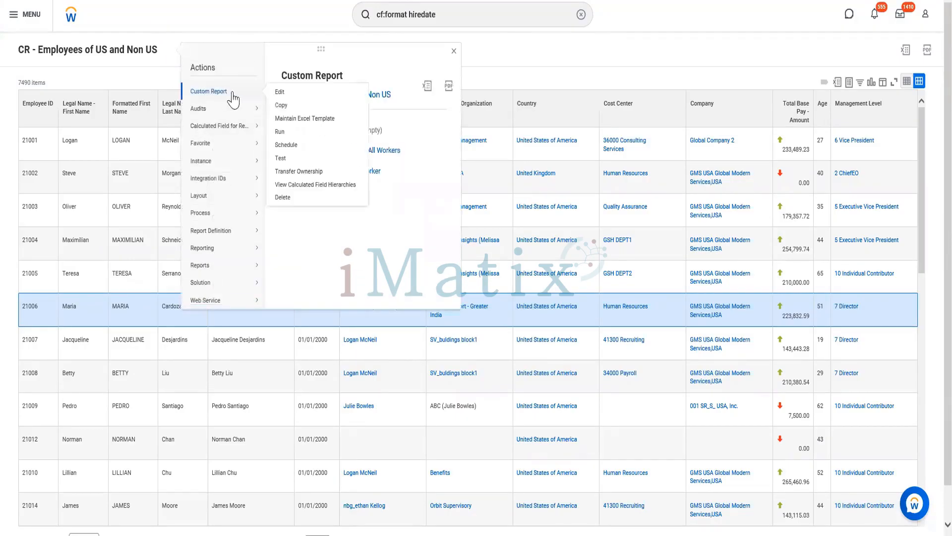
left_click(281, 95)
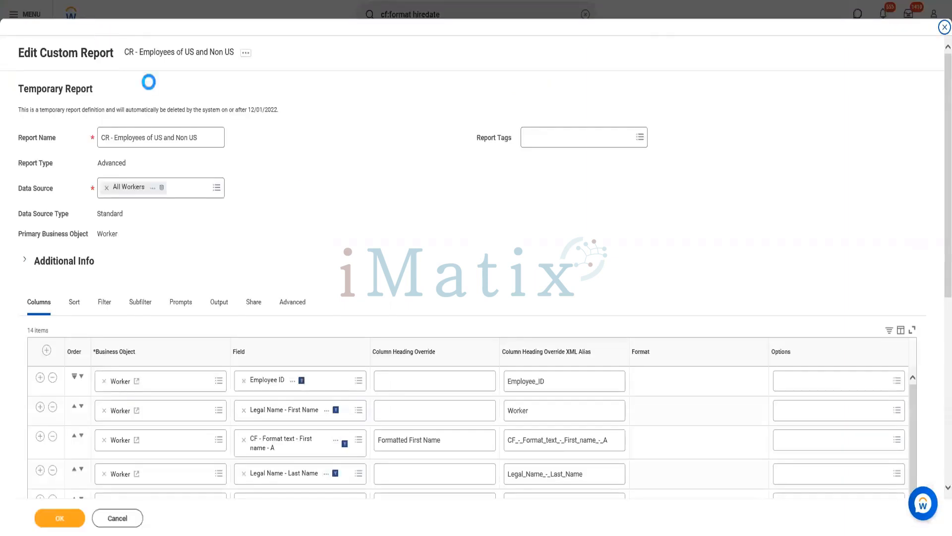
Insert a Worker column row directly below Hire Date and search its field for "CF - Format Date - Hire Date"
scroll(345, 225, "down", 5)
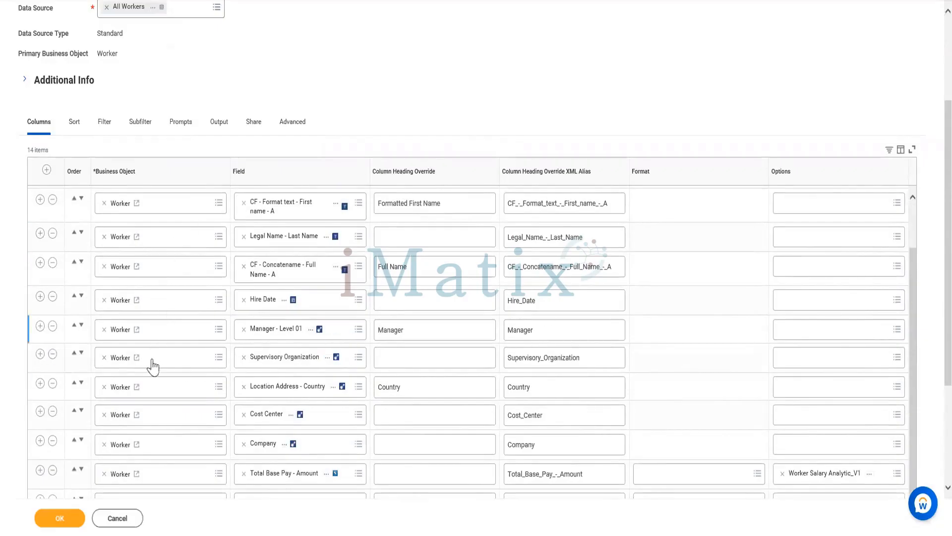
left_click(39, 298)
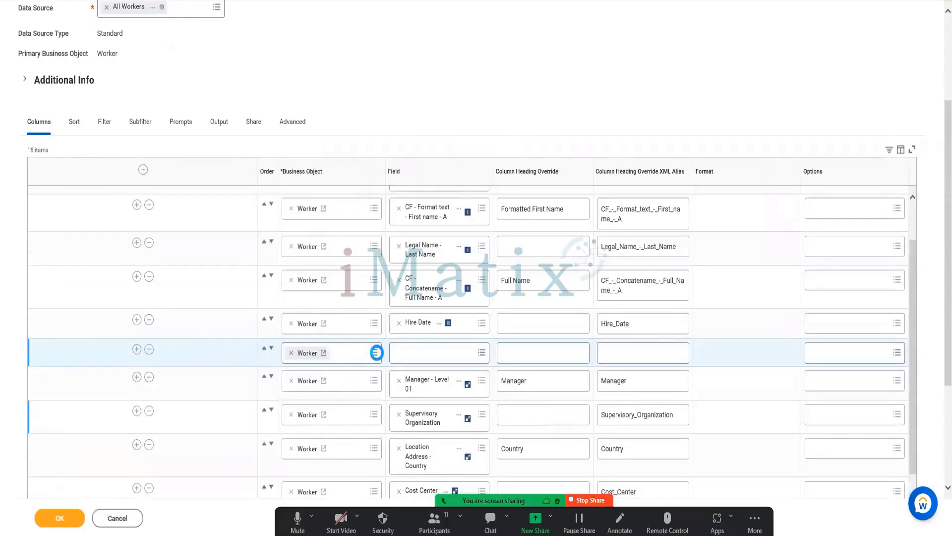
left_click(305, 330)
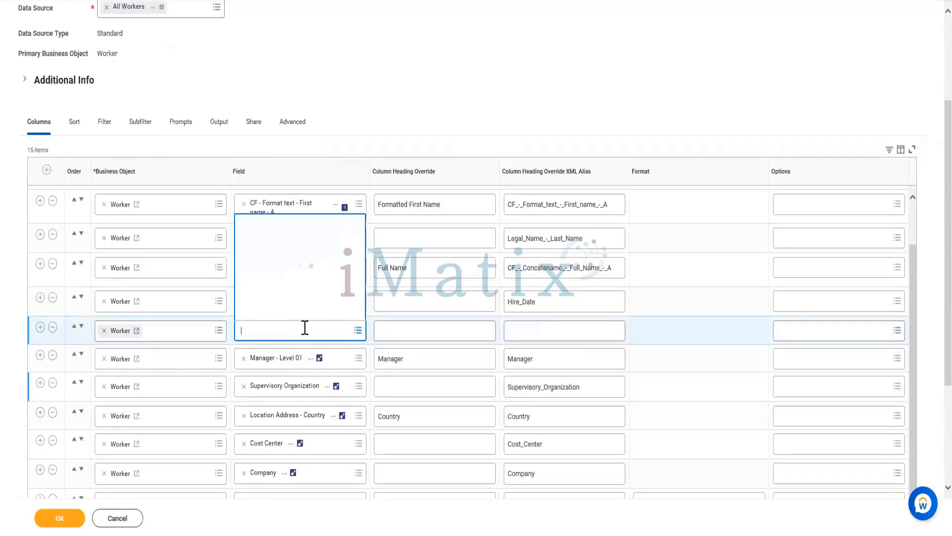
type("CF - Format Date - Hire Date")
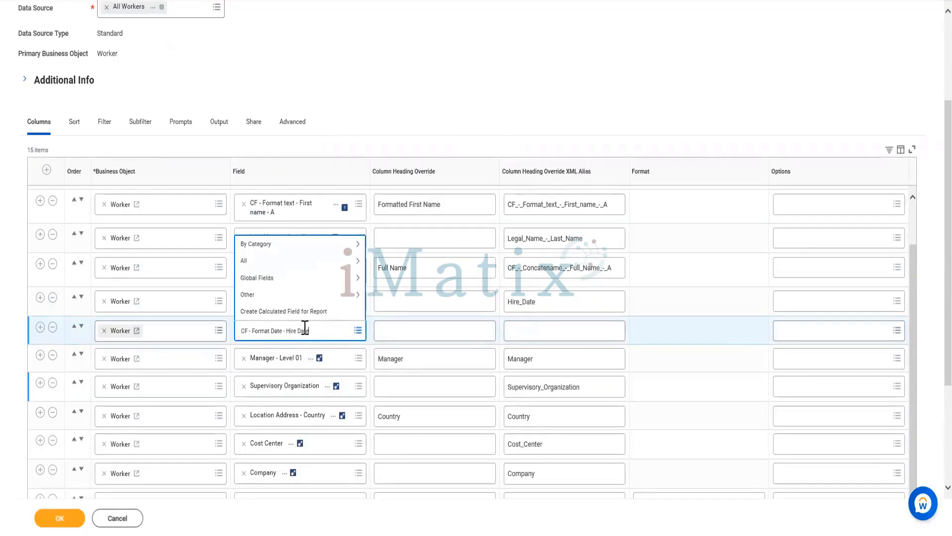
key("Return")
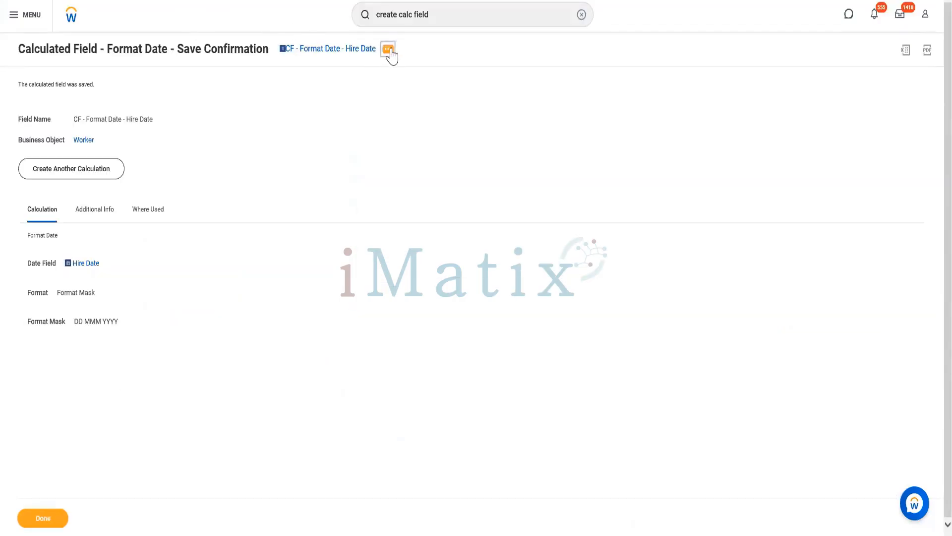
Edit the saved Format Date calculated field, rename it "CF - Format Date - Hire Date - A" and save it
left_click(388, 48)
mouse_move(427, 107)
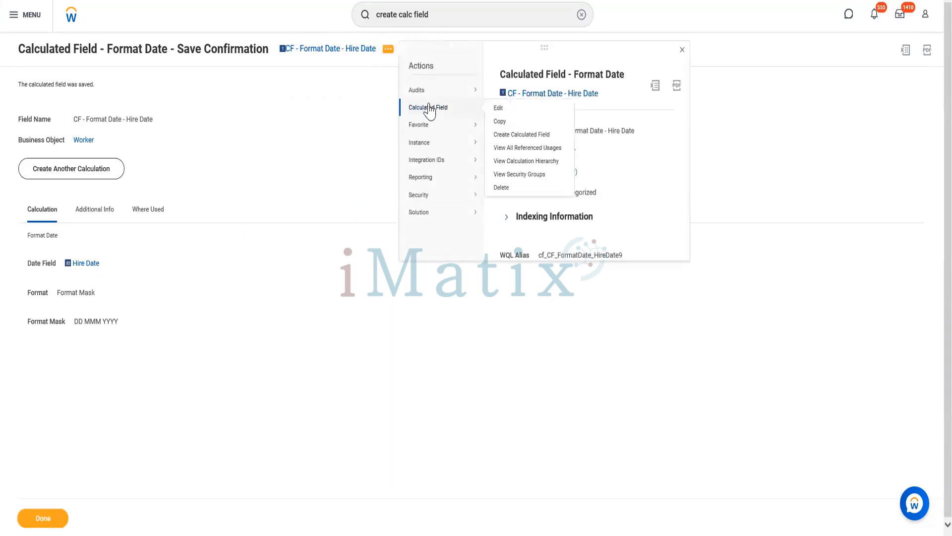
left_click(499, 109)
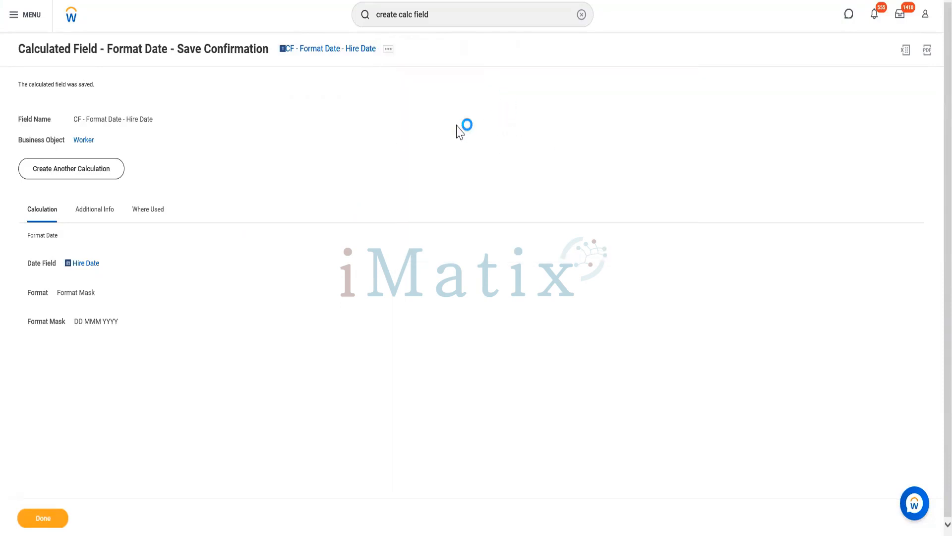
left_click(179, 103)
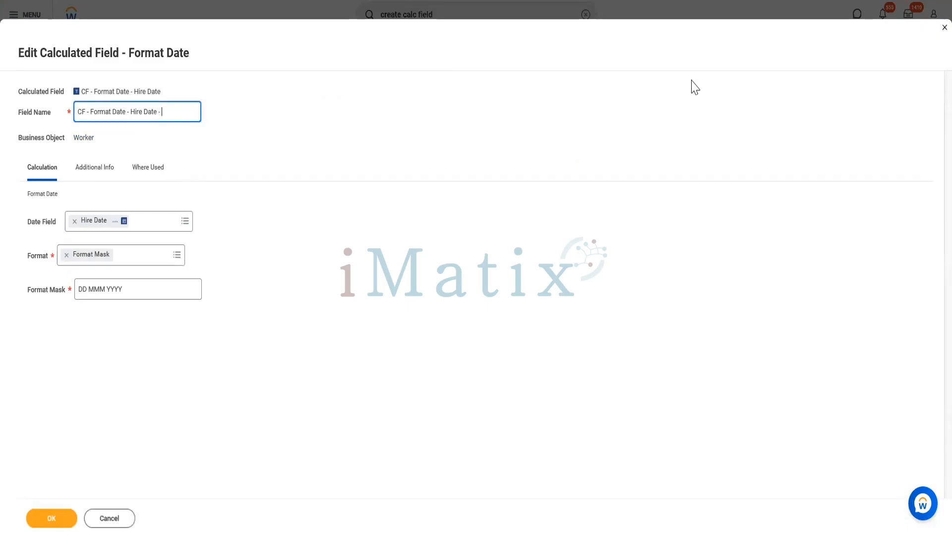
type("- A")
left_click(61, 519)
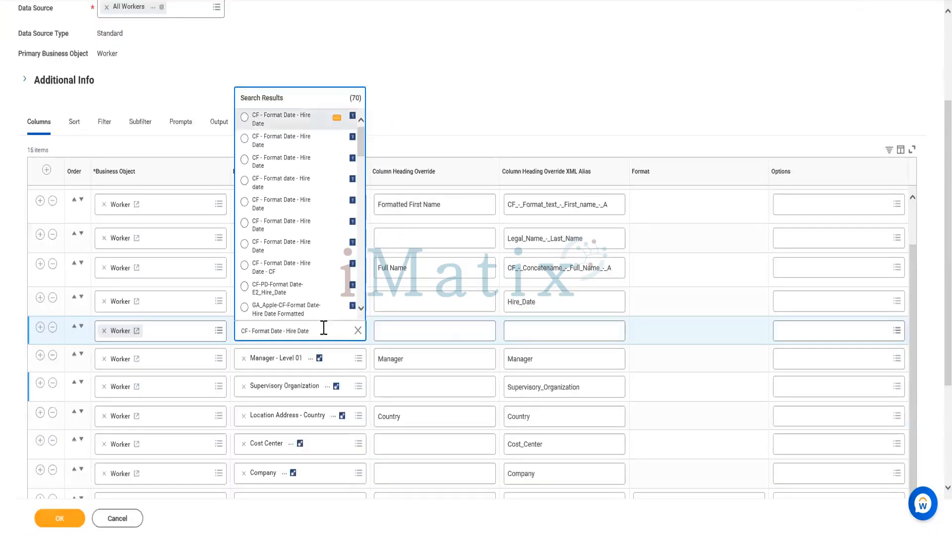
Set the new report column's field to "CF - Format Date - Hire Date - A" and its heading override to "Format Date"
triple_click(324, 328)
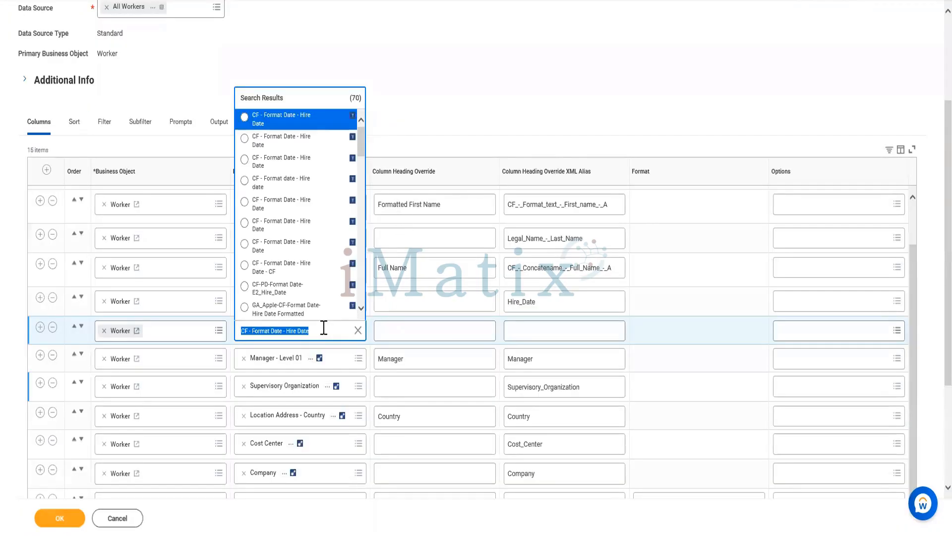
type("CF - Format Date - Hire Date - A")
key("Return")
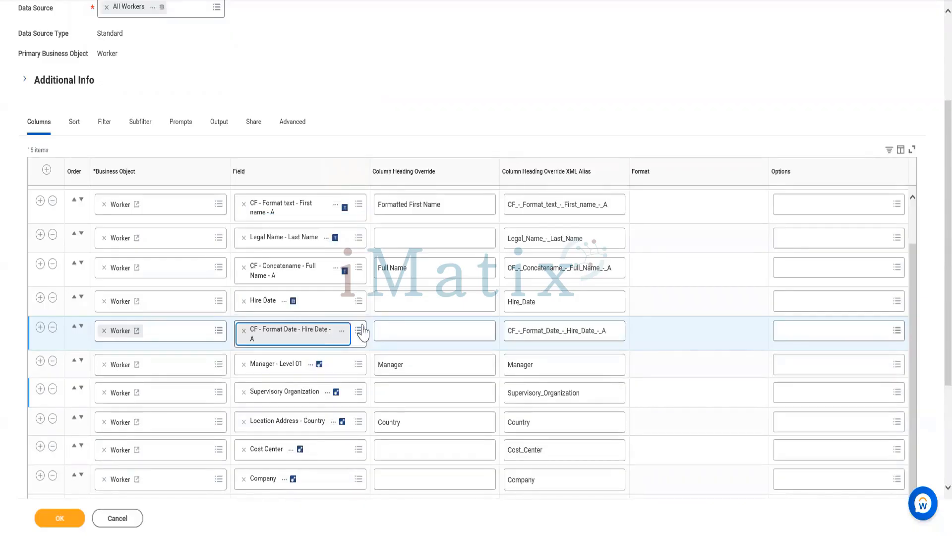
left_click(385, 329)
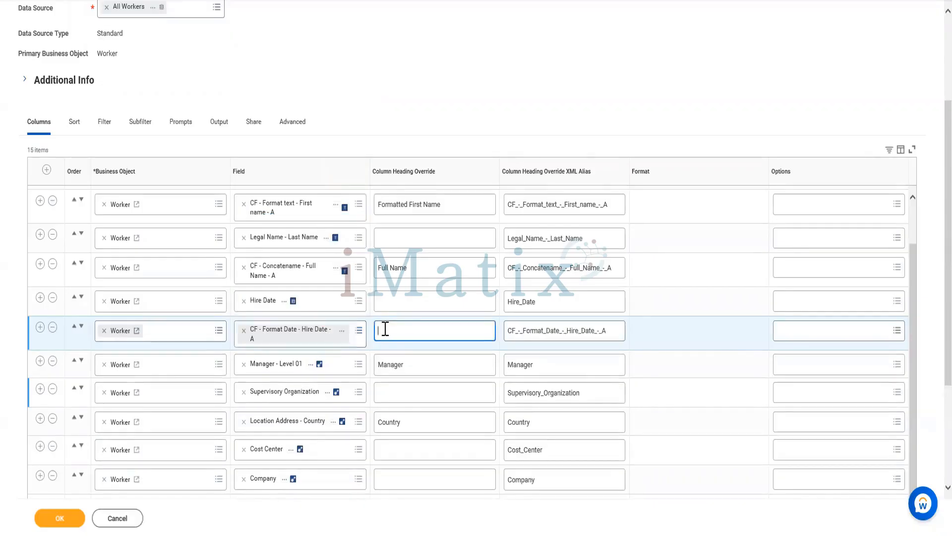
type("Format Date")
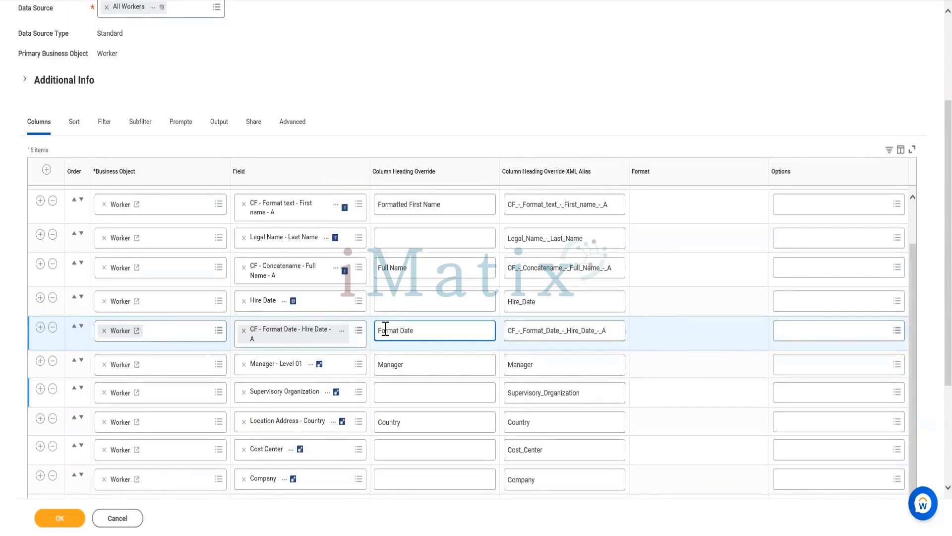
Save the report definition with the added date column despite the alerts and run the report
left_click(66, 520)
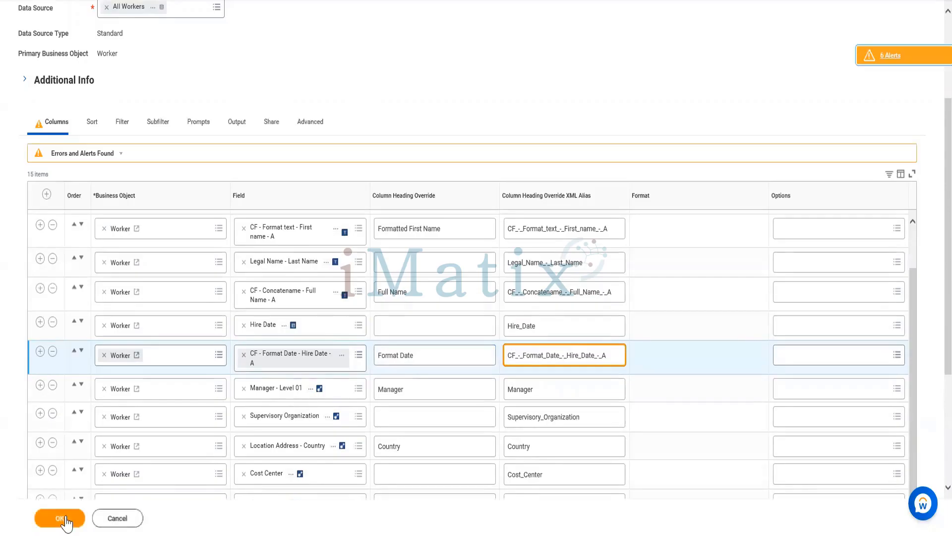
left_click(66, 520)
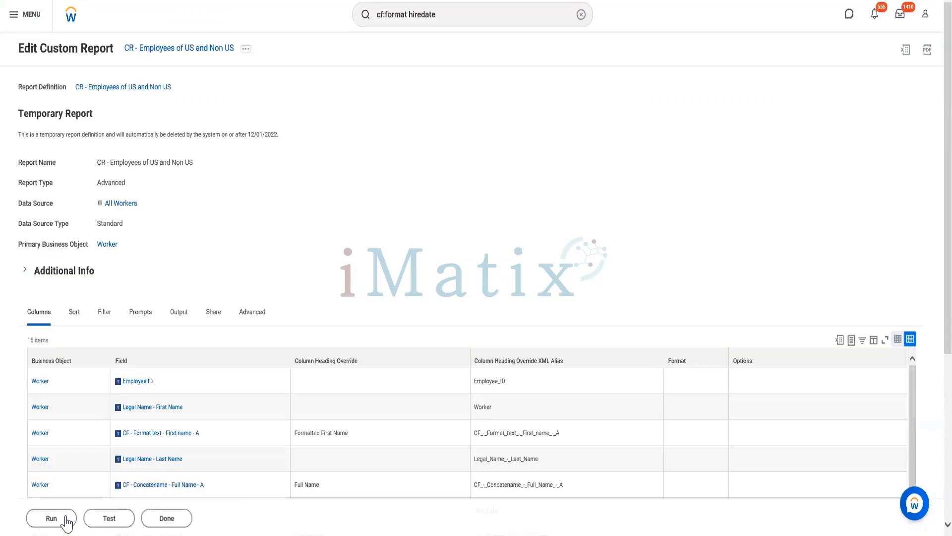
left_click(66, 518)
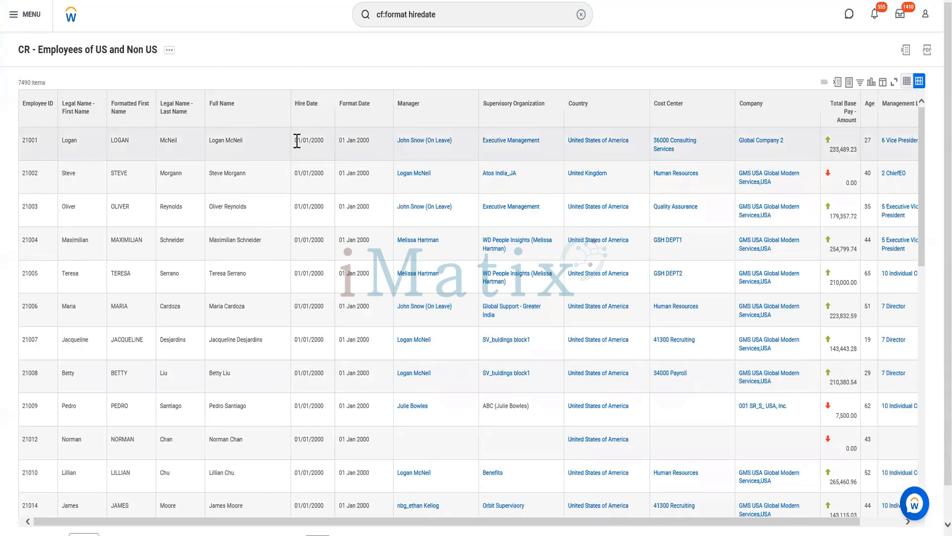
Compare the Hire Date and Format Date columns across the employee rows of the report
left_click_drag(297, 141, 323, 149)
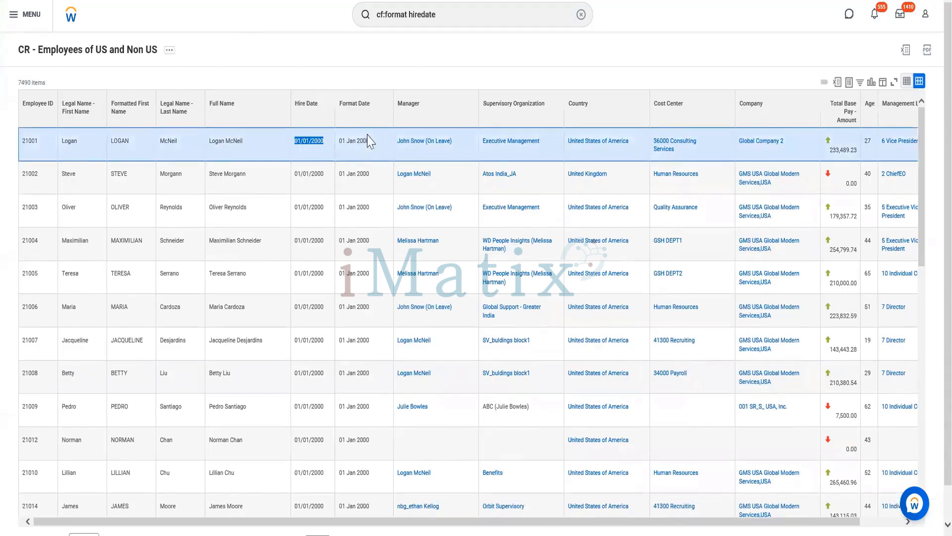
left_click_drag(340, 149, 375, 152)
left_click(375, 153)
left_click(402, 104)
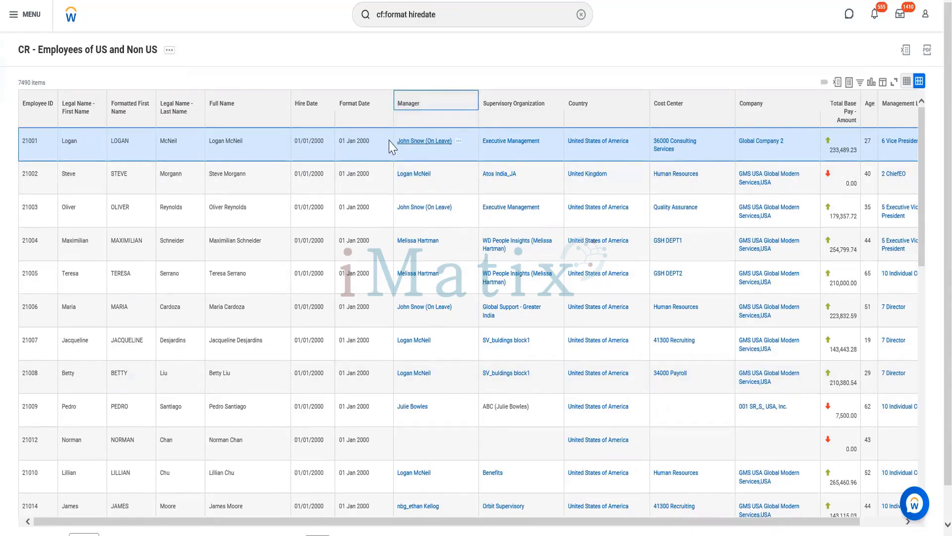
left_click(481, 59)
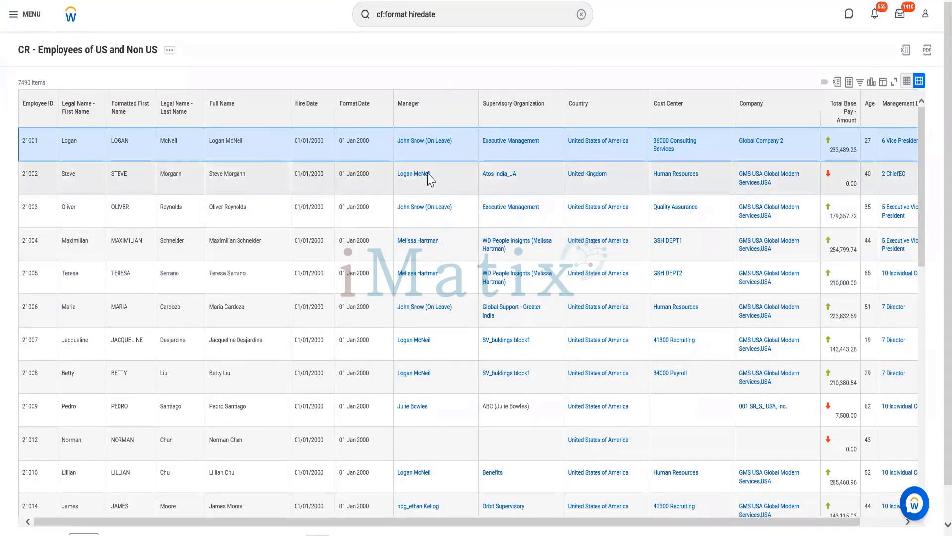
scroll(449, 317, "down", 3)
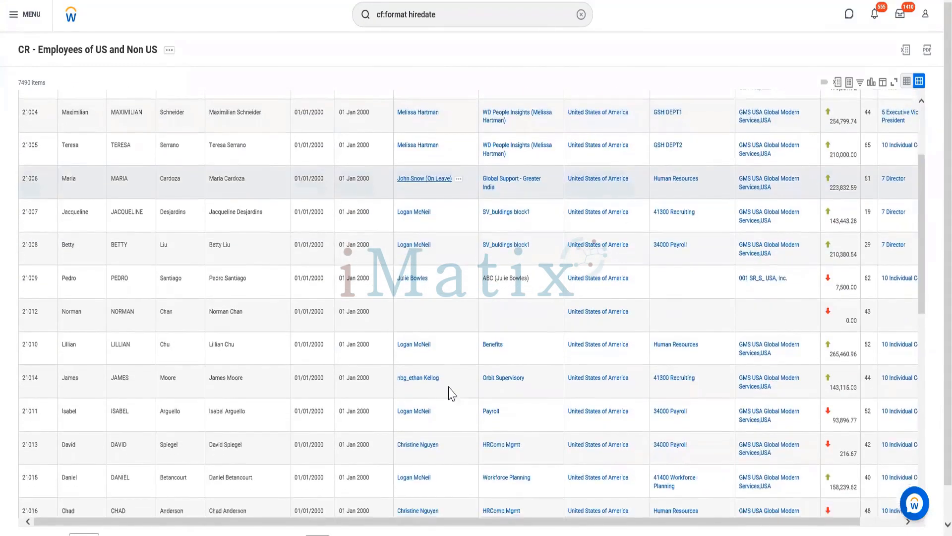
scroll(464, 367, "down", 5)
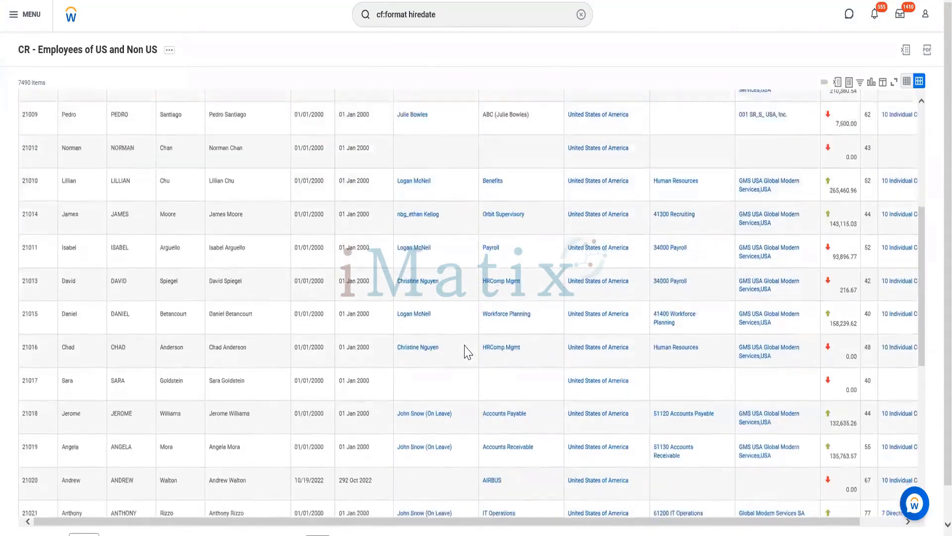
scroll(467, 352, "up", 6)
scroll(466, 352, "down", 5)
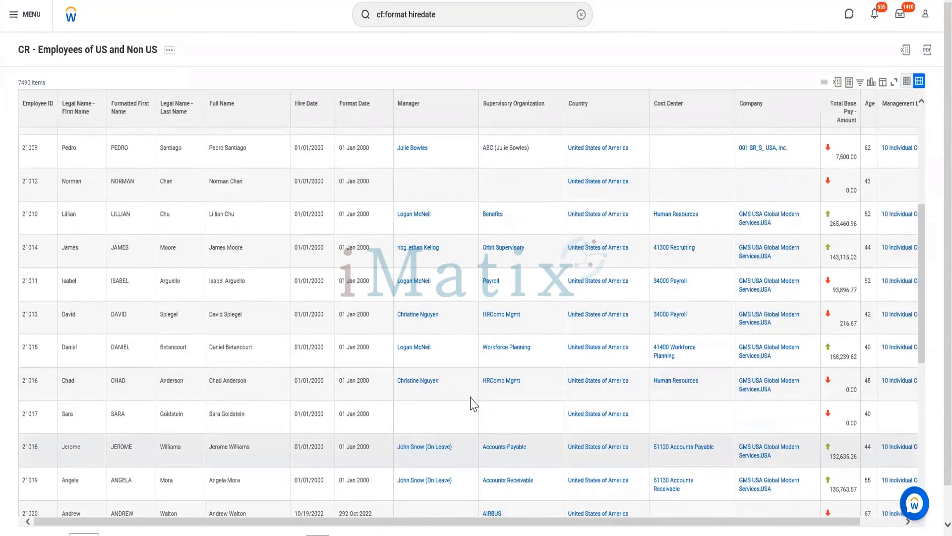
scroll(436, 229, "up", 7)
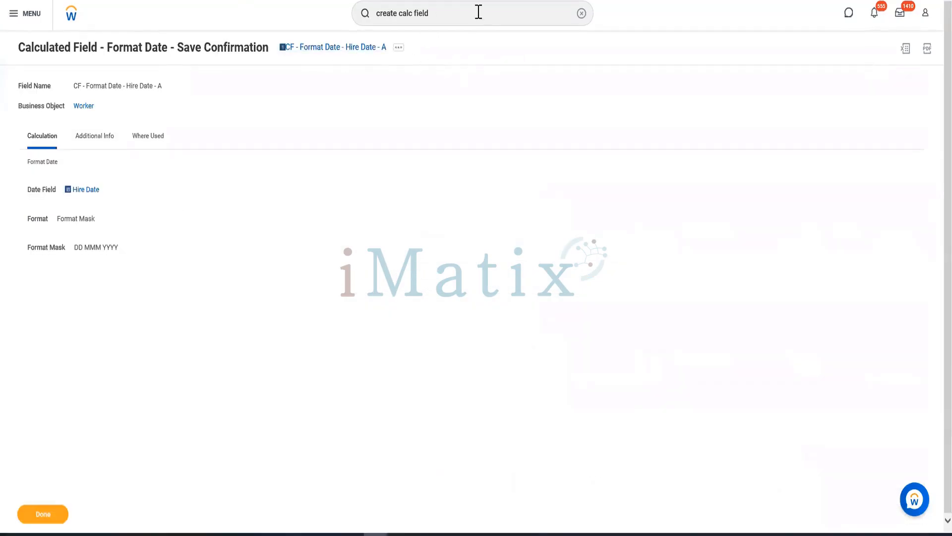
Start a calculated field named "CF - Substring - Manager Name" on the Worker business object with the Substring Text function
left_click(478, 12)
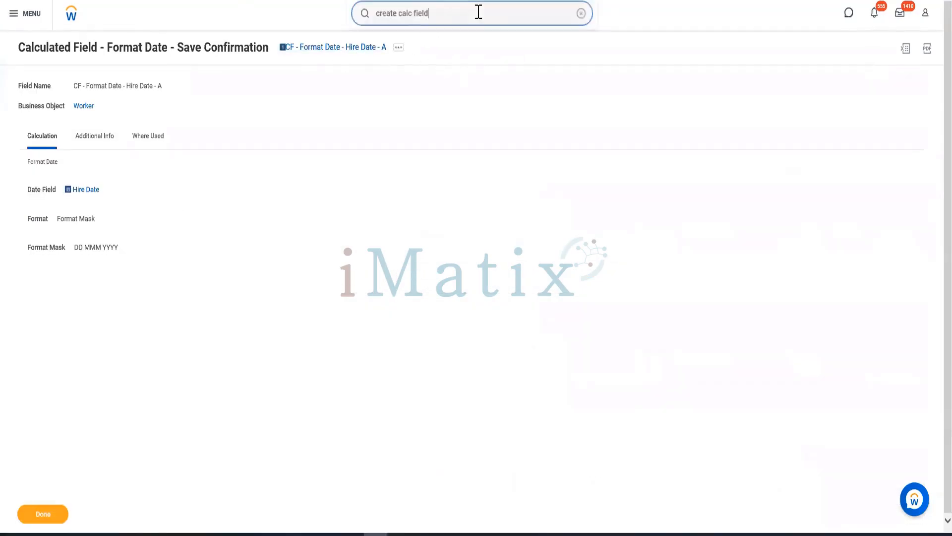
key("Return")
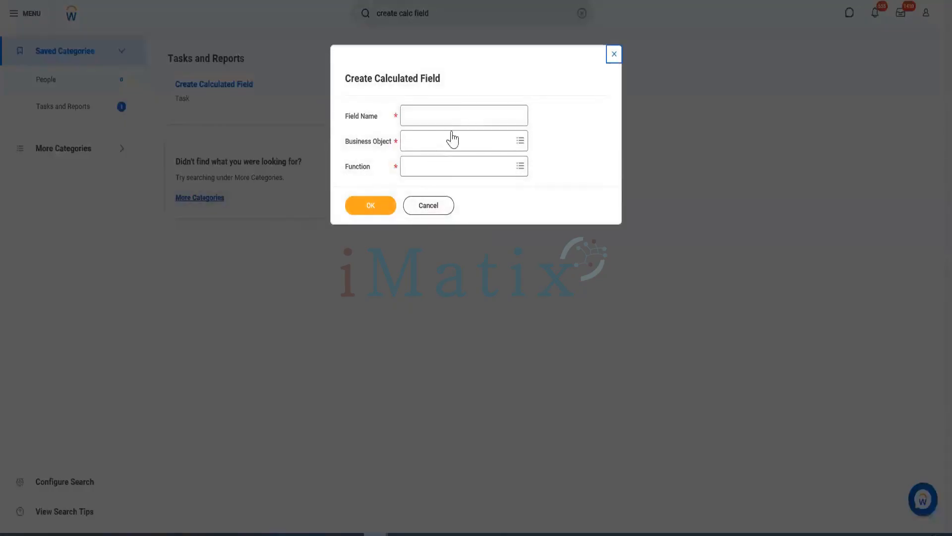
left_click(457, 117)
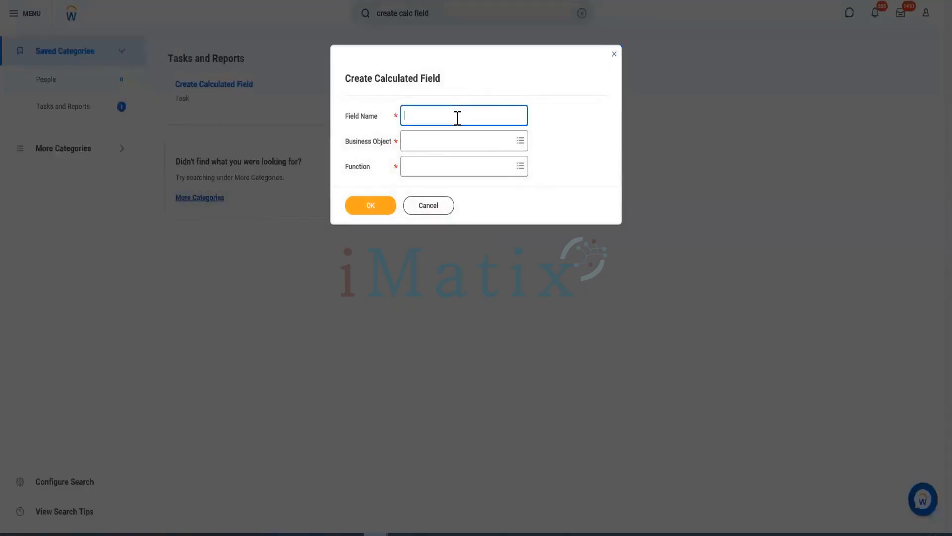
type("CF - Substring - Manager Name")
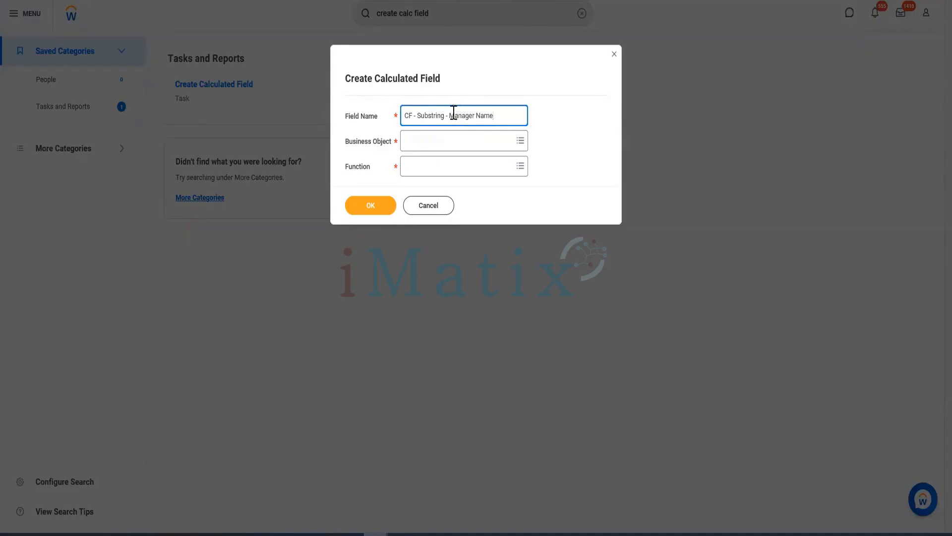
left_click(444, 142)
type("worker")
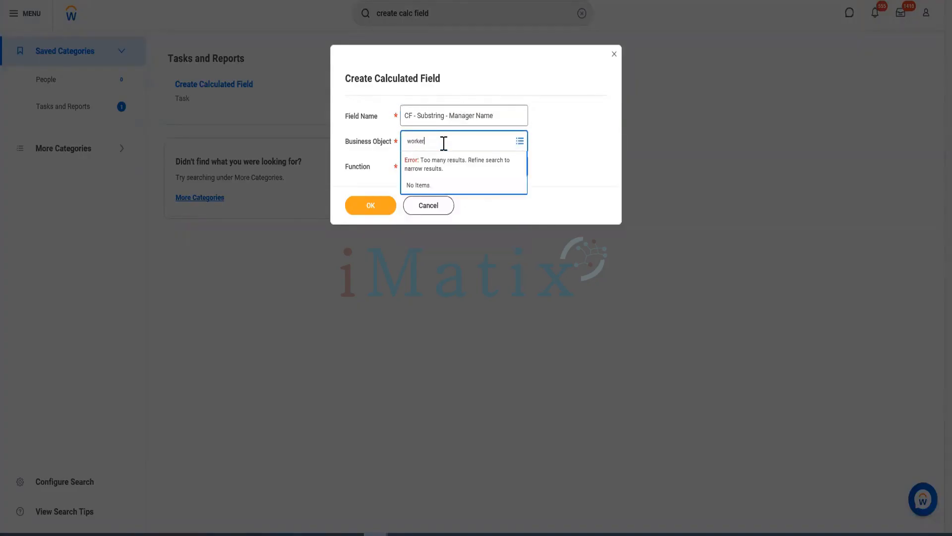
key("Return")
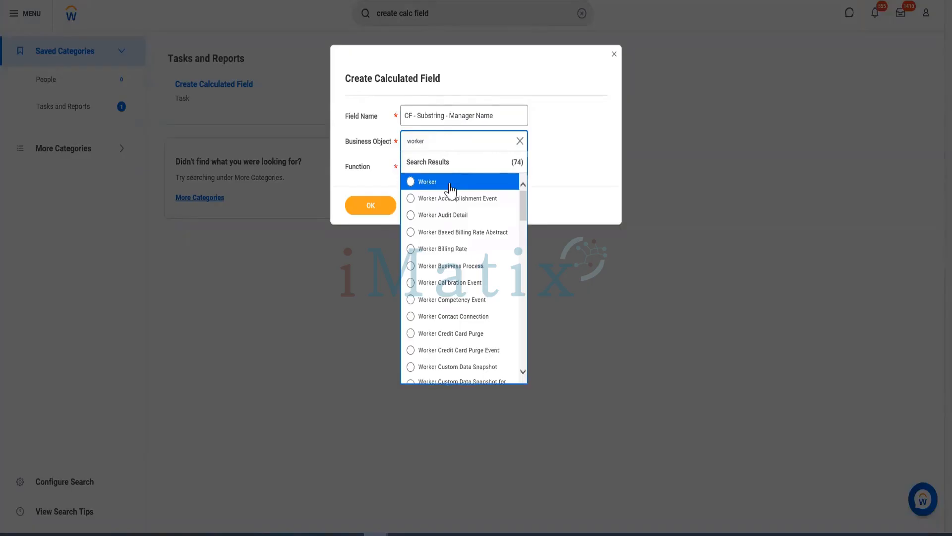
left_click(441, 187)
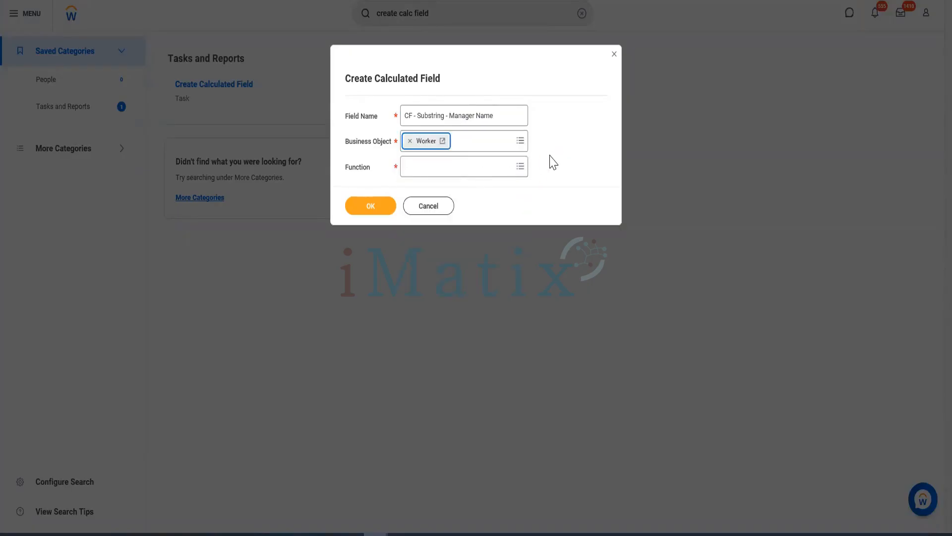
left_click(435, 166)
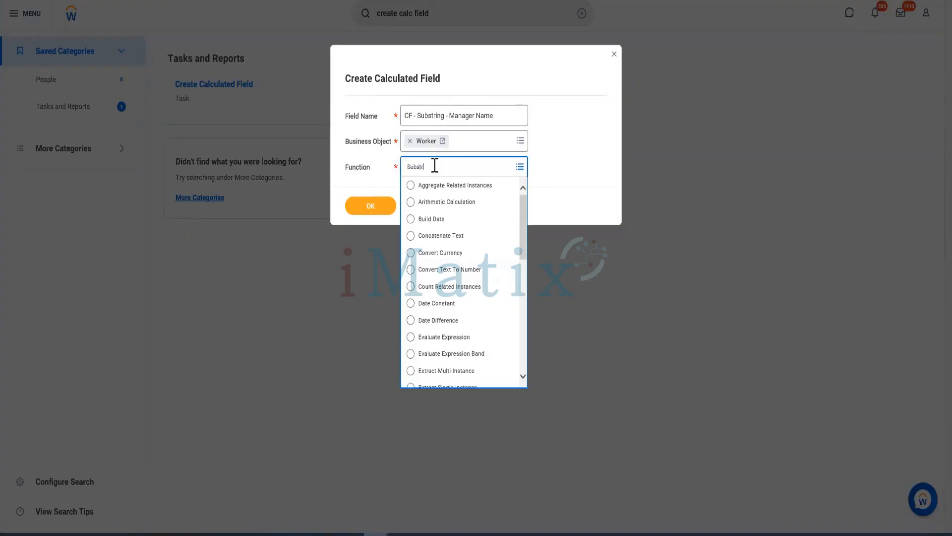
key("Return")
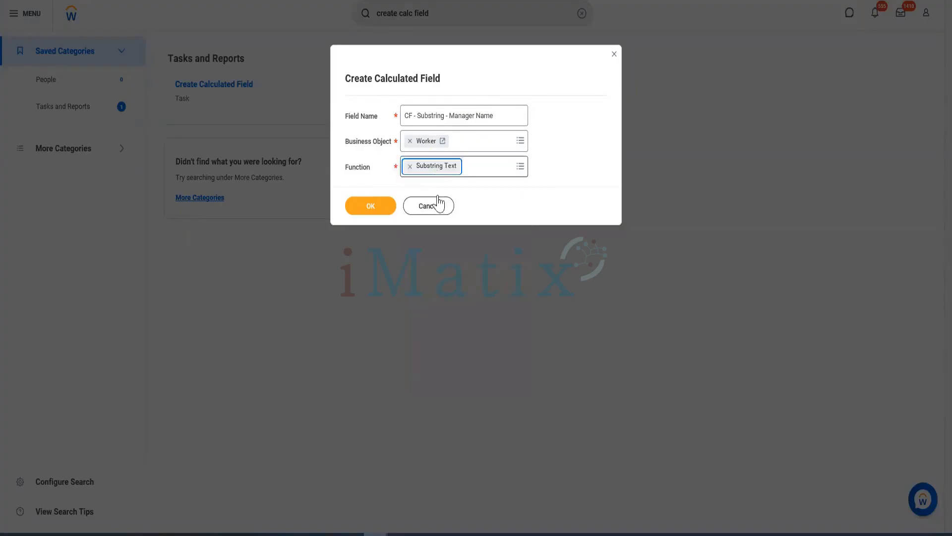
left_click(377, 205)
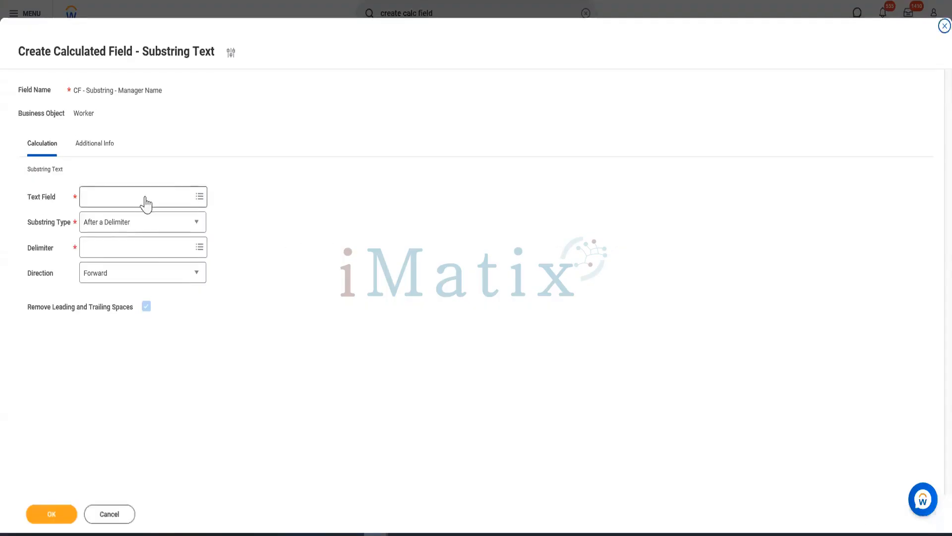
Open the US and Non US employee report's definition in a separate tab and look up the field behind the Manager column
left_click(143, 198)
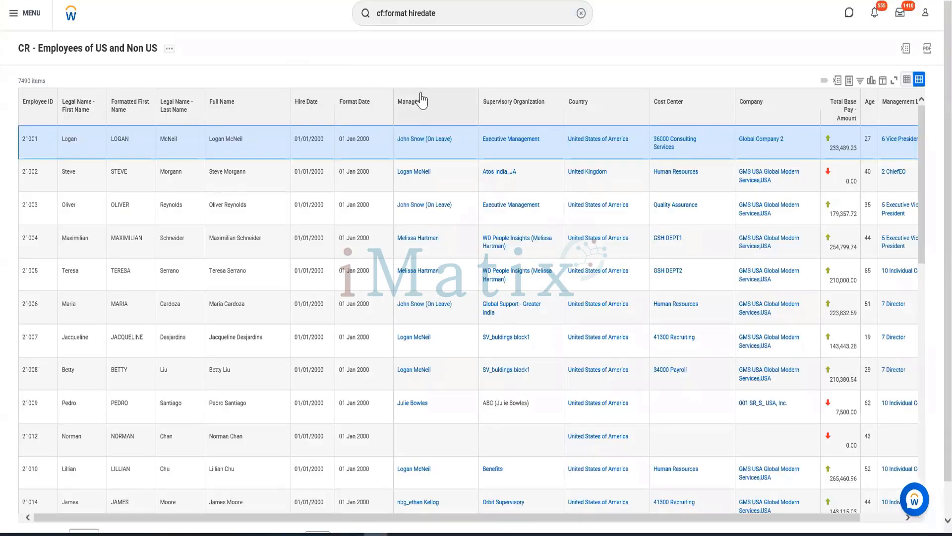
left_click(108, 48)
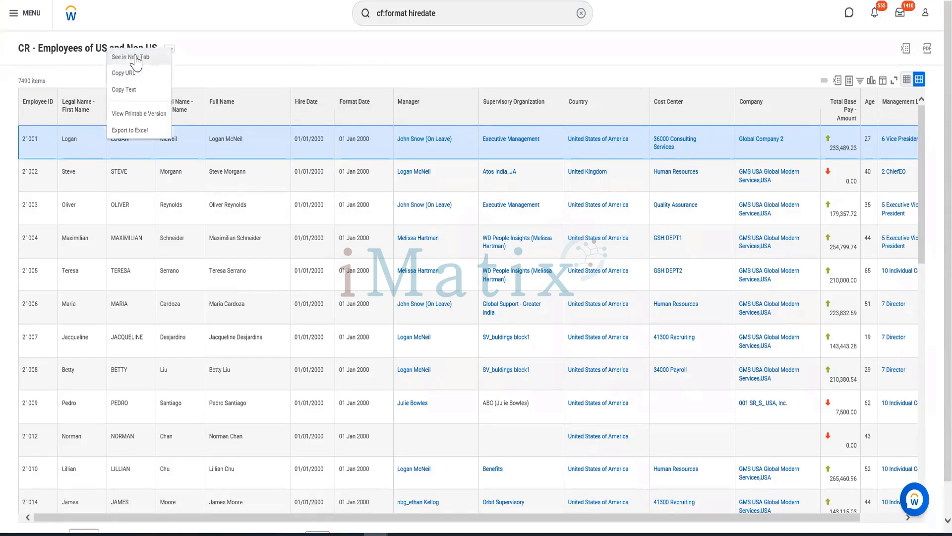
left_click(131, 58)
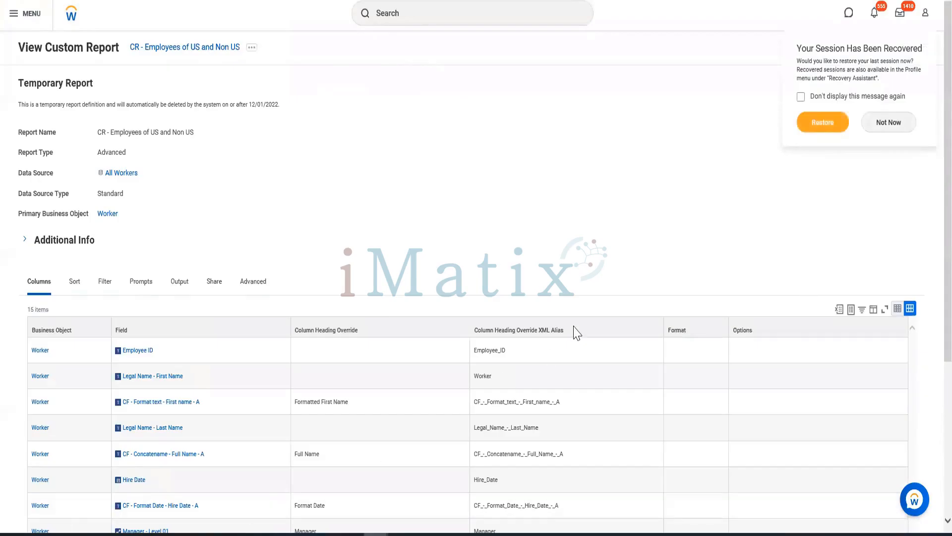
scroll(538, 230, "down", 5)
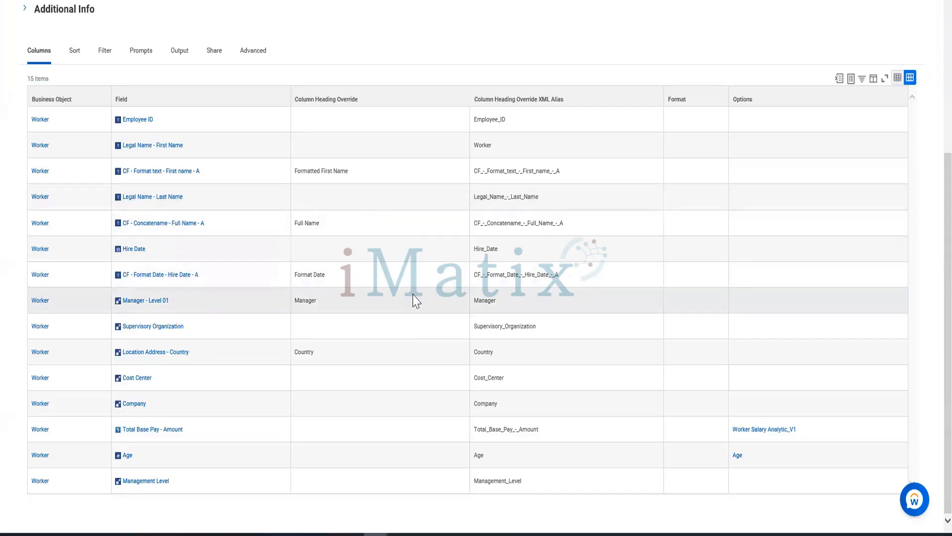
right_click(150, 301)
left_click(498, 108)
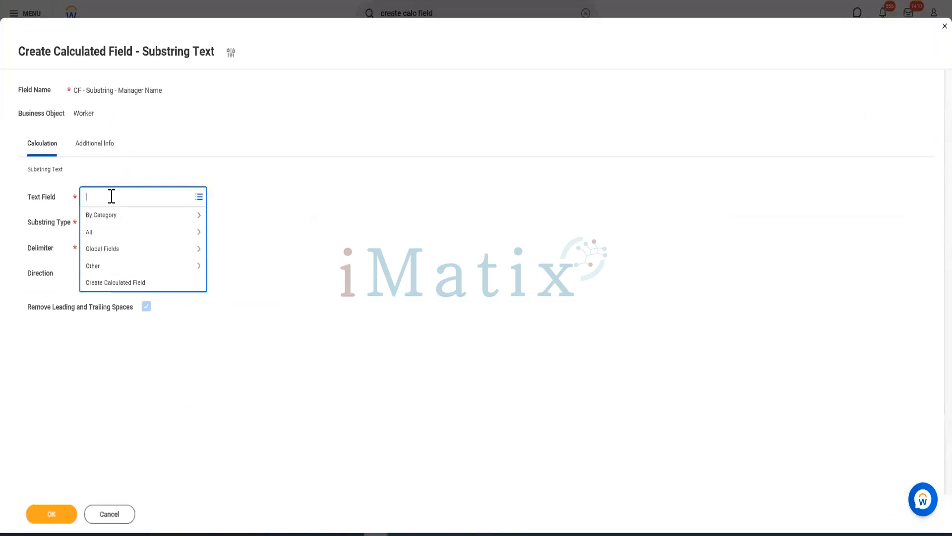
Set the substring calculation's text field to Manager - Level 01
type("manager level 01")
key("Return")
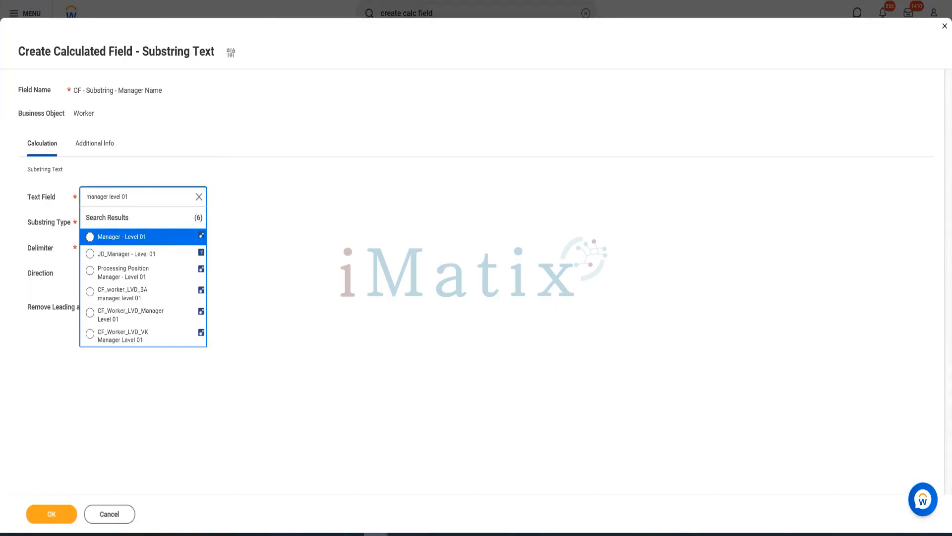
left_click(120, 237)
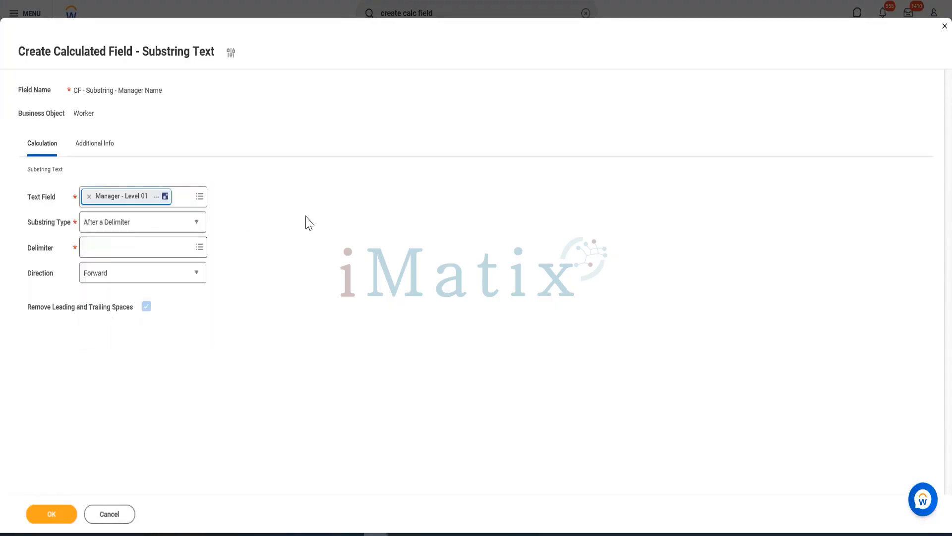
left_click(305, 216)
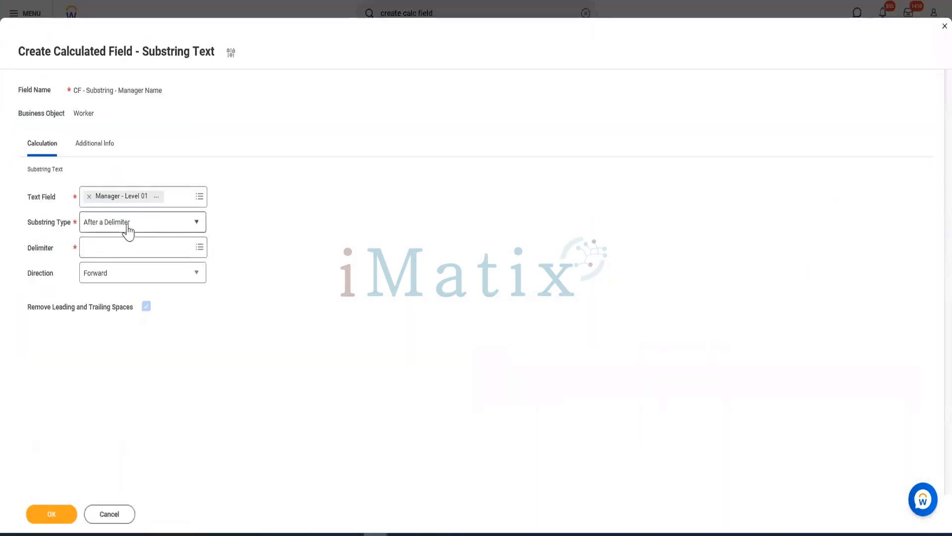
Set the delimiter to the global text field "(" and the direction to Backward, and save the calculated field
left_click(121, 247)
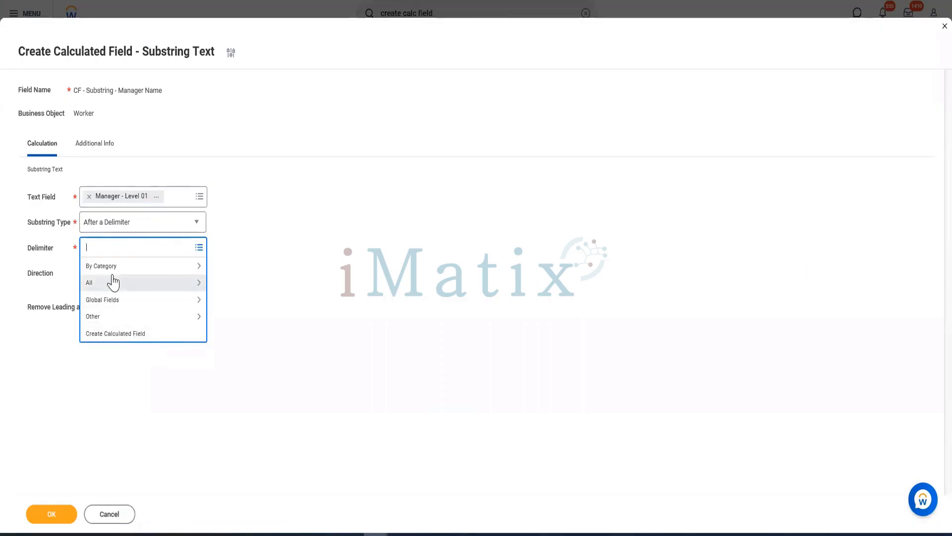
left_click(106, 303)
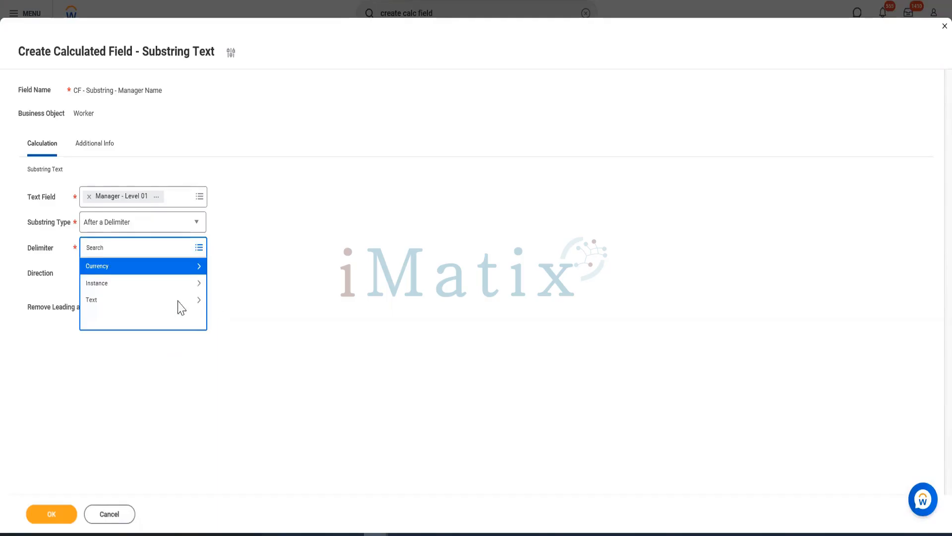
left_click(109, 320)
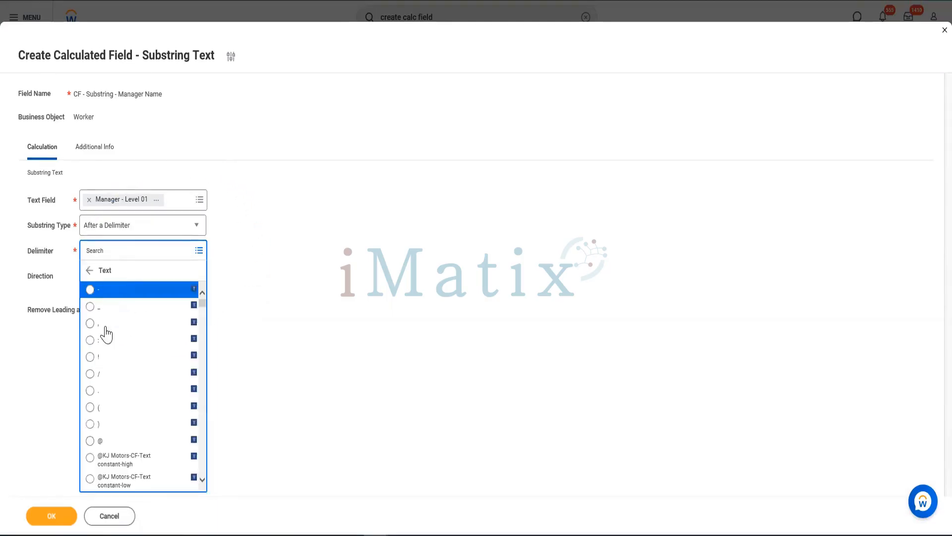
left_click(90, 410)
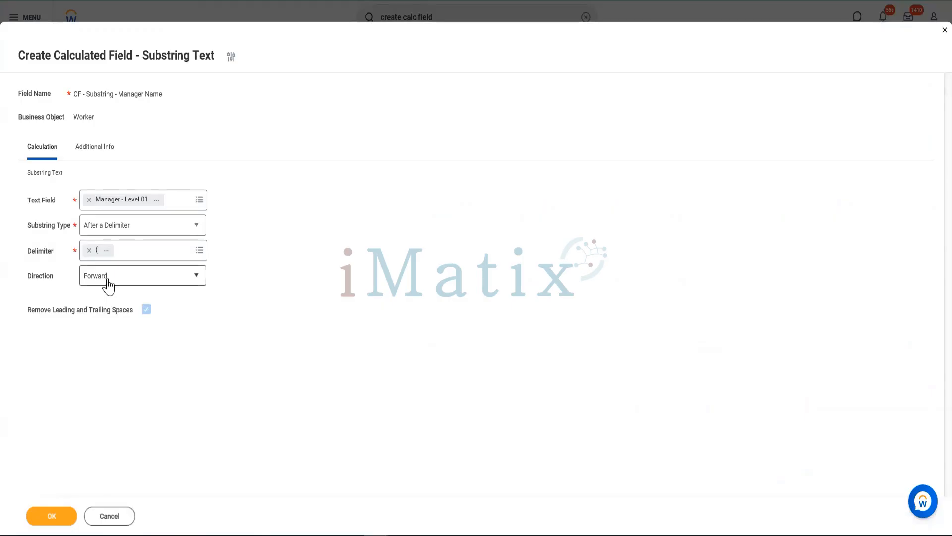
left_click(108, 284)
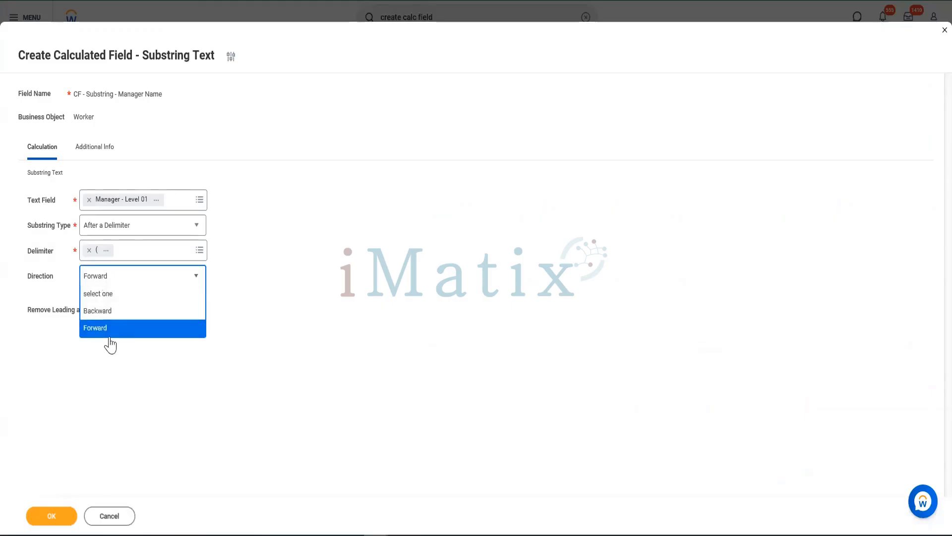
left_click(102, 311)
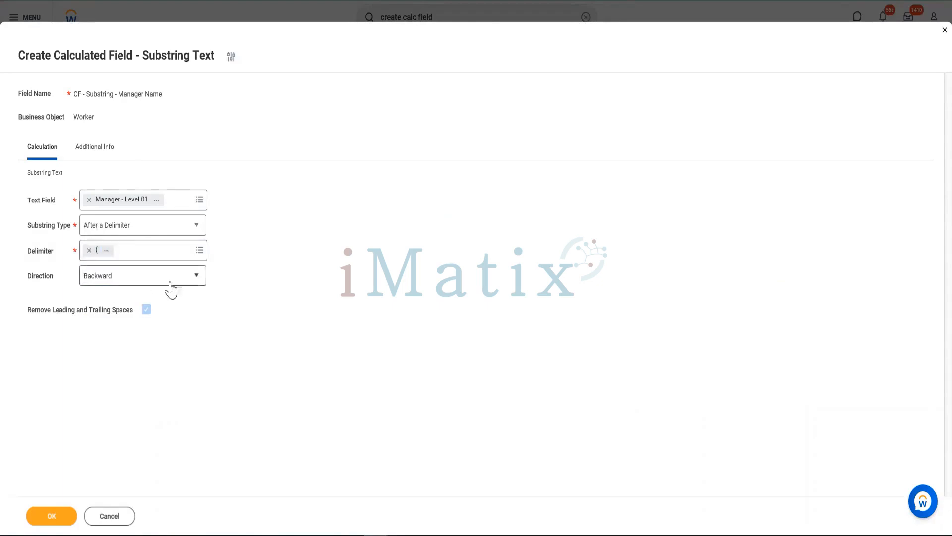
left_click(50, 516)
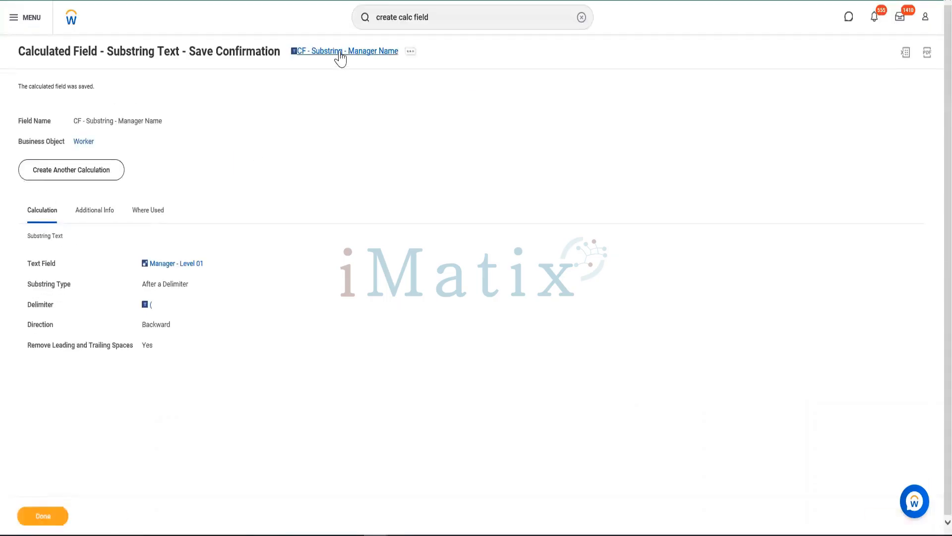
Copy the saved substring field's name and open the "CR - Employees of US and Non US" report definition for editing
right_click(341, 57)
left_click(365, 95)
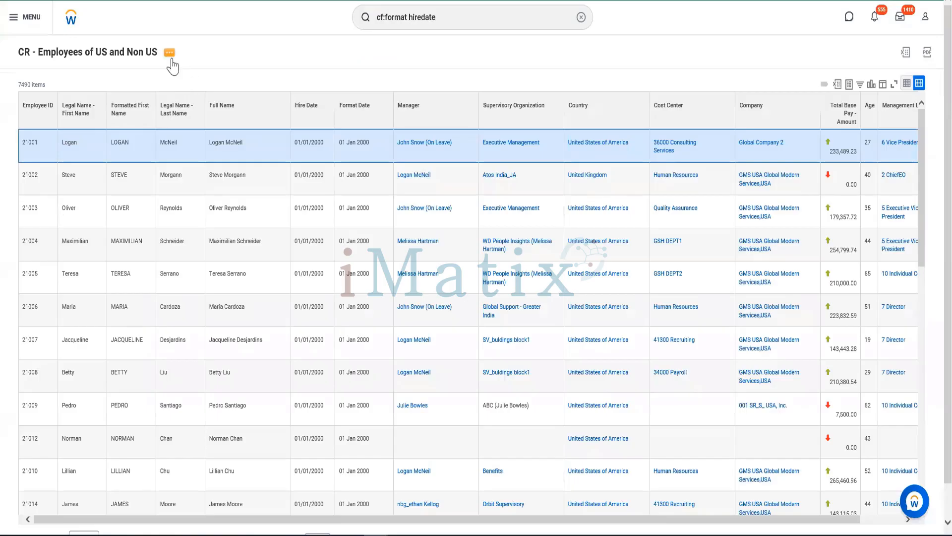
left_click(170, 58)
left_click(171, 58)
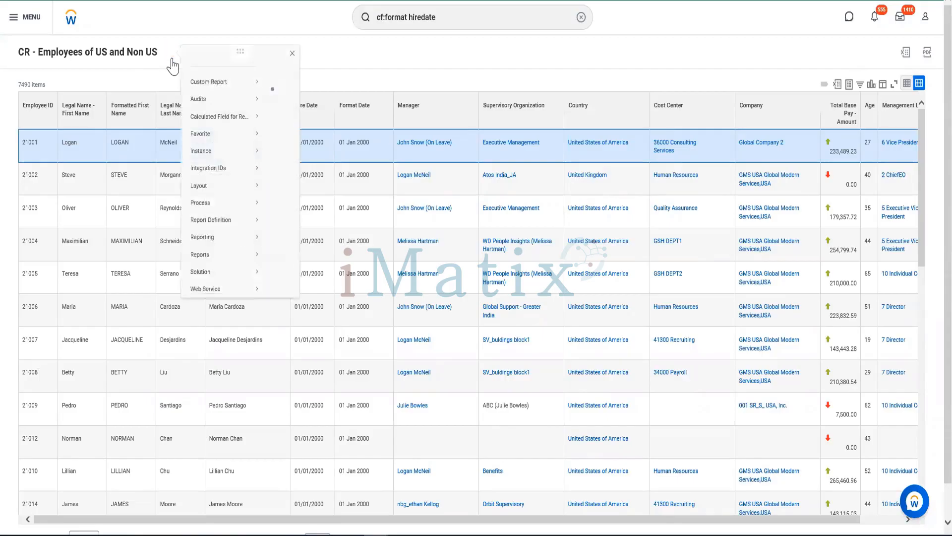
mouse_move(223, 99)
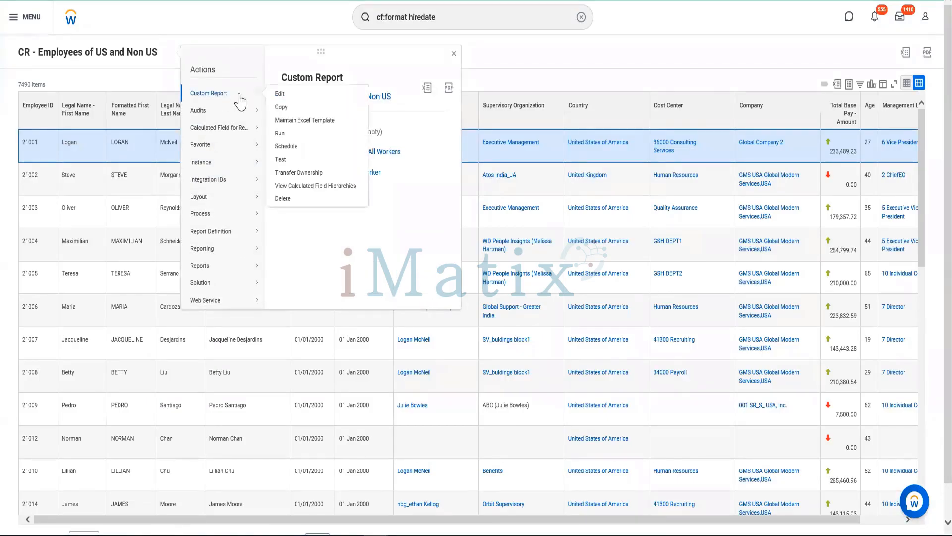
left_click(291, 97)
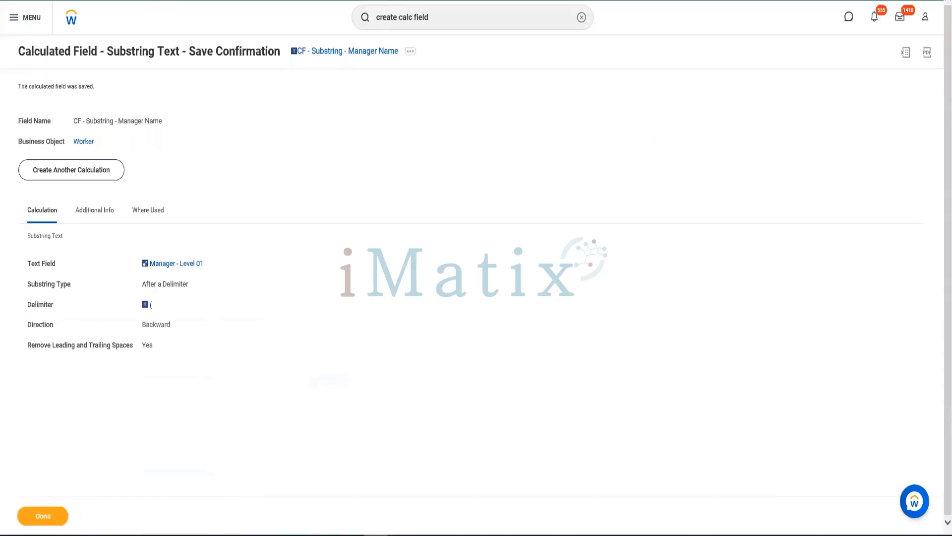
Copy the name "CF - Substring - Manager Name" and insert a new Worker column row directly after Manager - Level 01 in the report definition
right_click(347, 53)
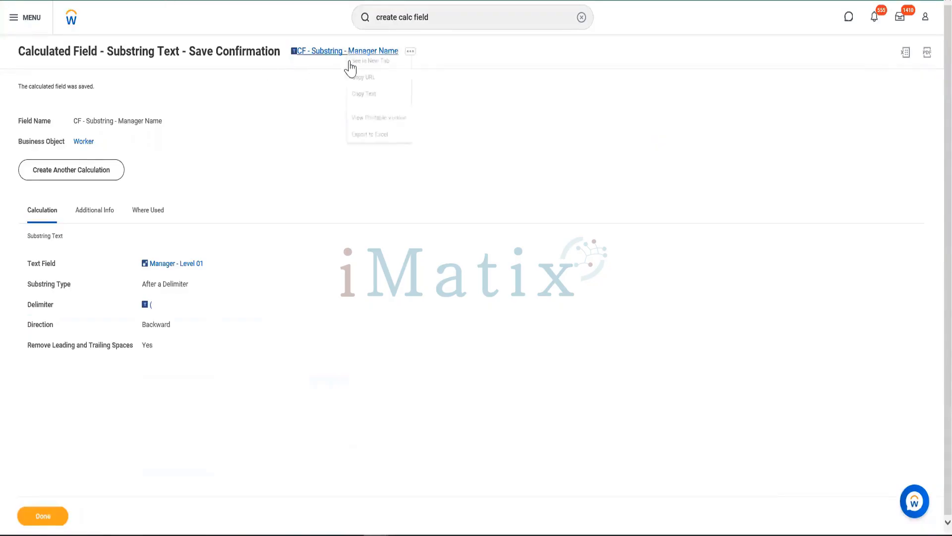
left_click(363, 95)
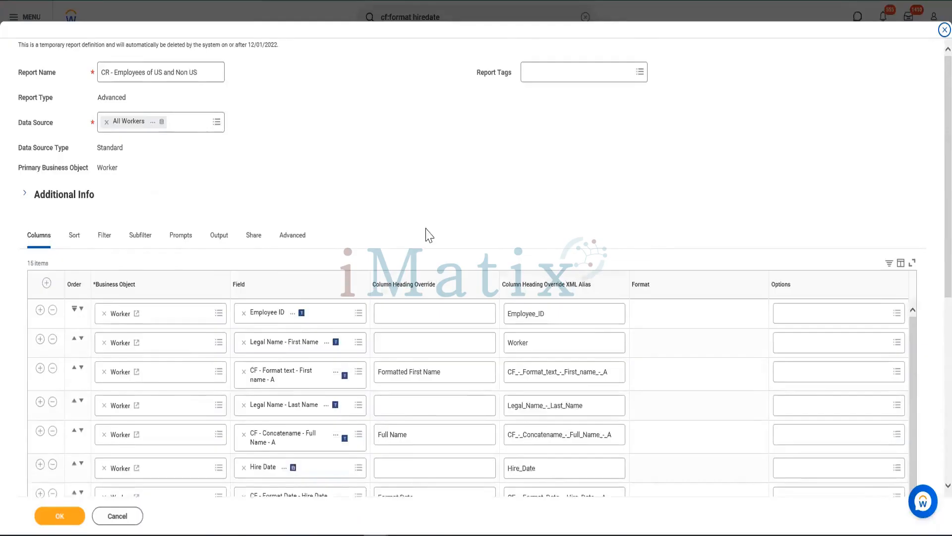
scroll(430, 236, "down", 6)
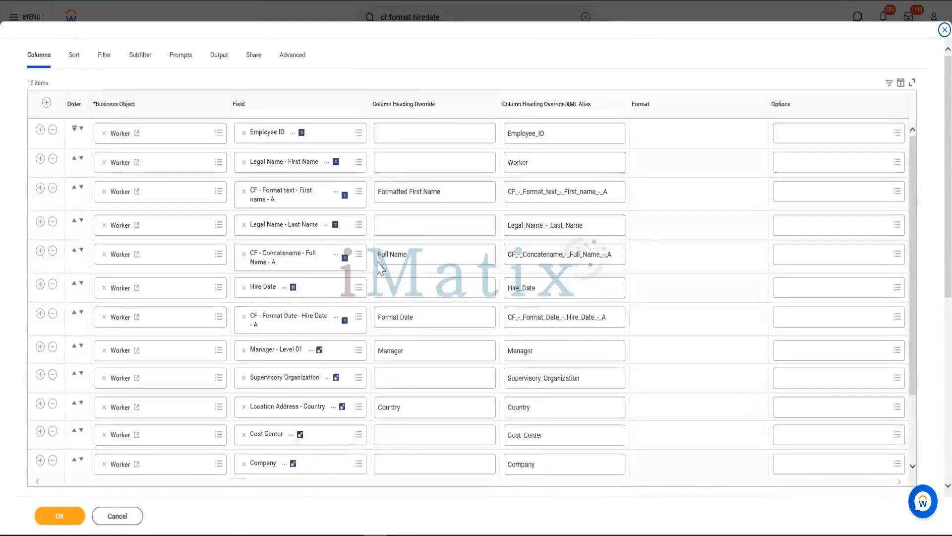
left_click(35, 217)
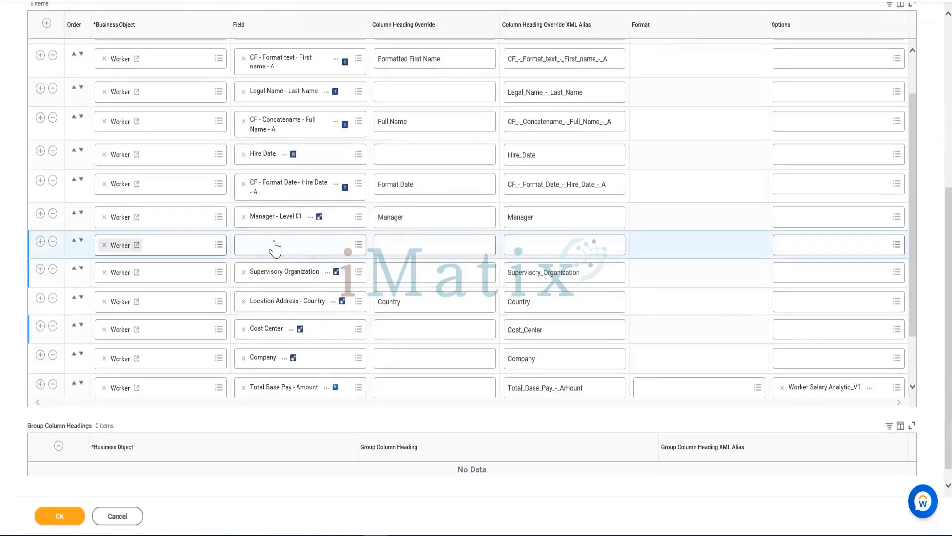
Set the new row's field to CF - Substring - Manager Name and its column heading override to "Manager Name"
left_click(274, 247)
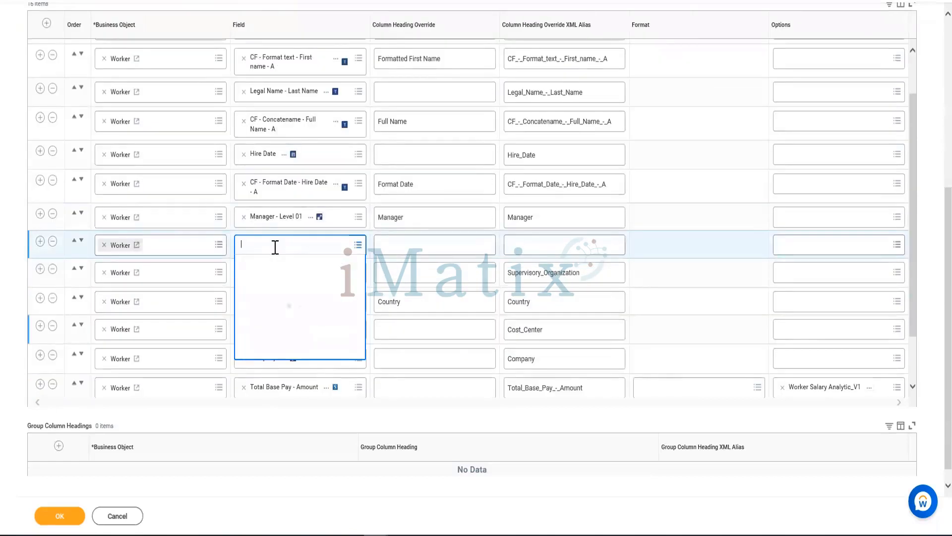
key("ctrl+v")
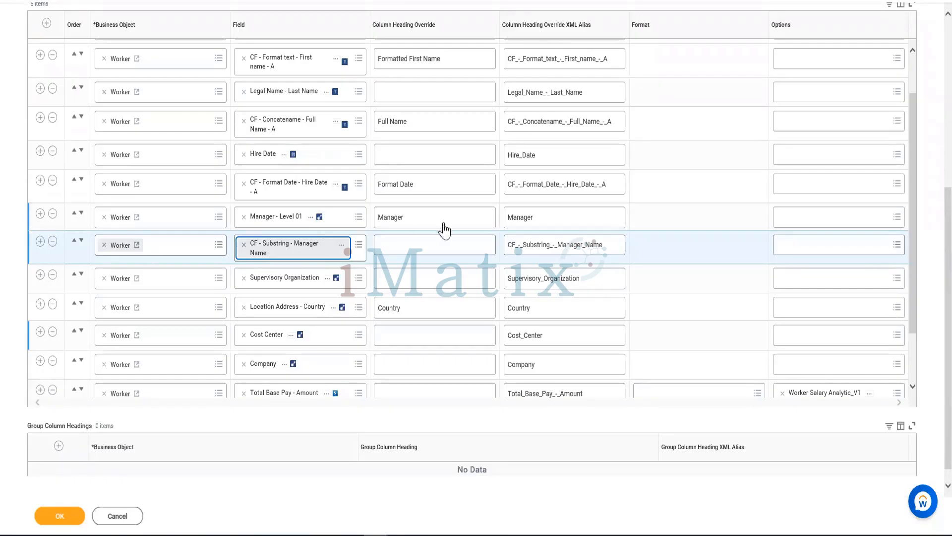
left_click(427, 242)
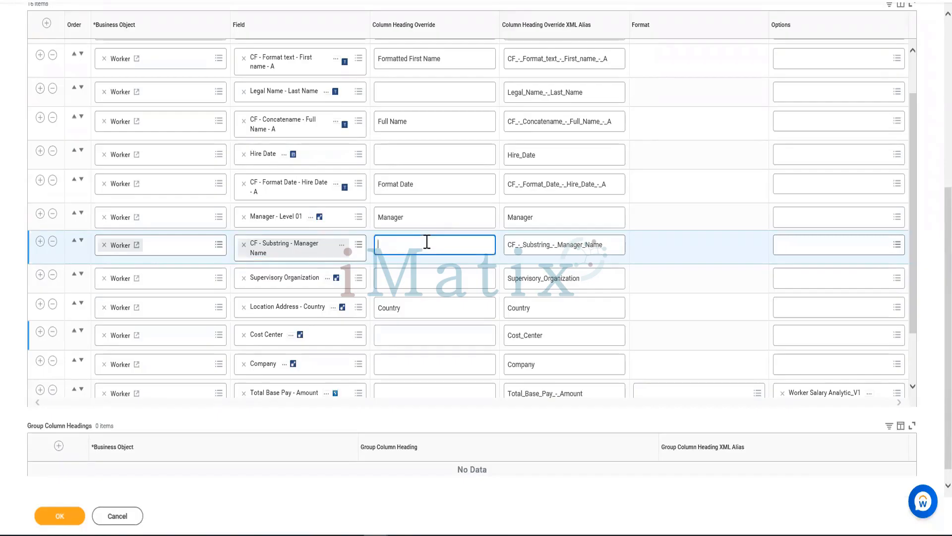
type("Manager Name")
Save the report definition past the alerts and run the CR - Employees of US and Non US report
left_click(74, 520)
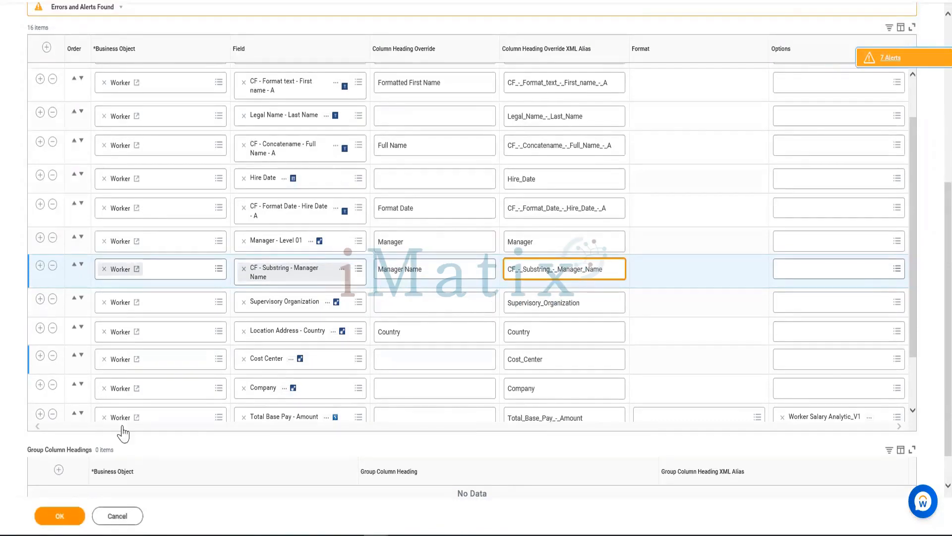
left_click(53, 517)
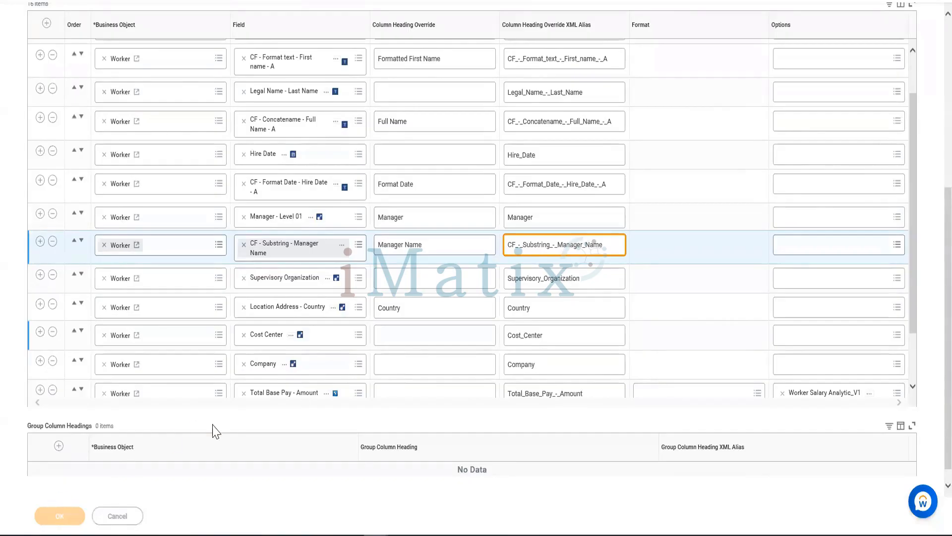
left_click(52, 523)
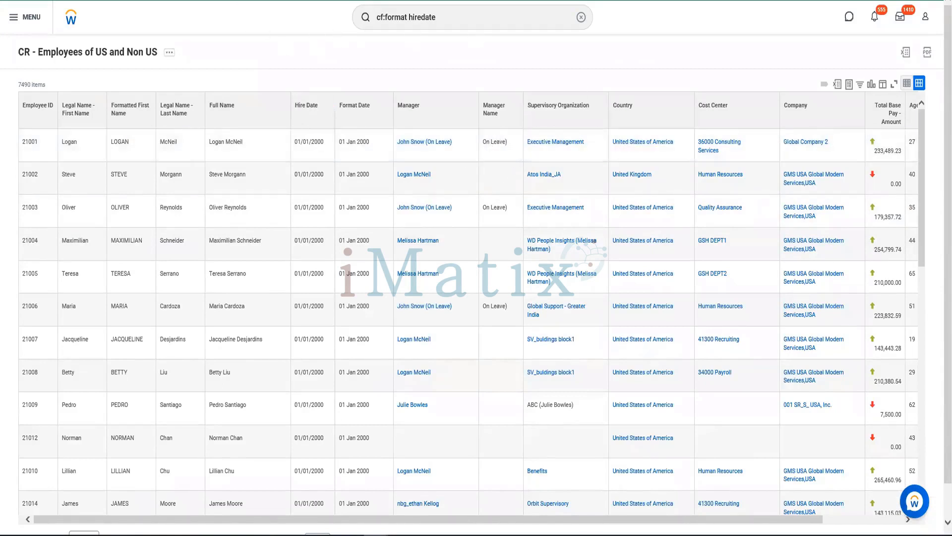
Edit the CF - Substring - Manager Name calculated field to use the Forward direction, and save it
key("ctrl+Tab")
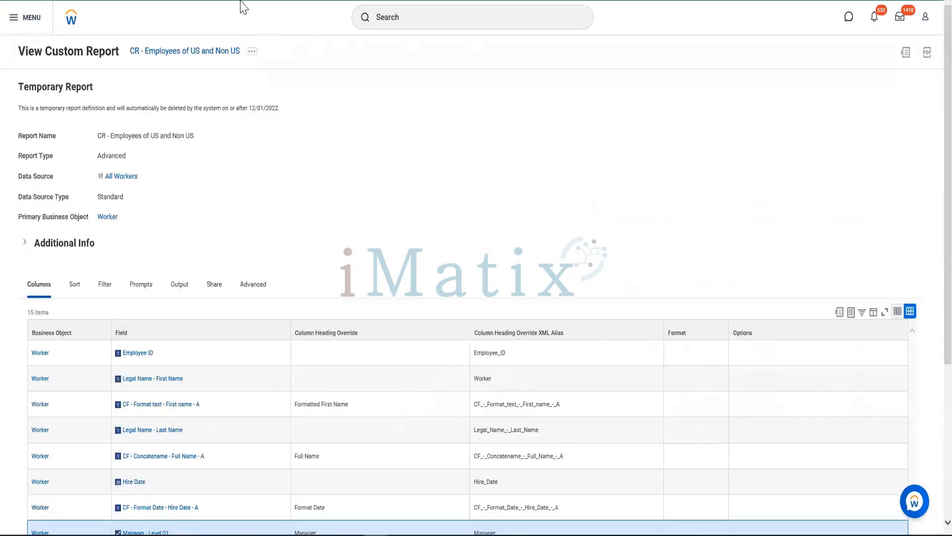
key("ctrl+Tab")
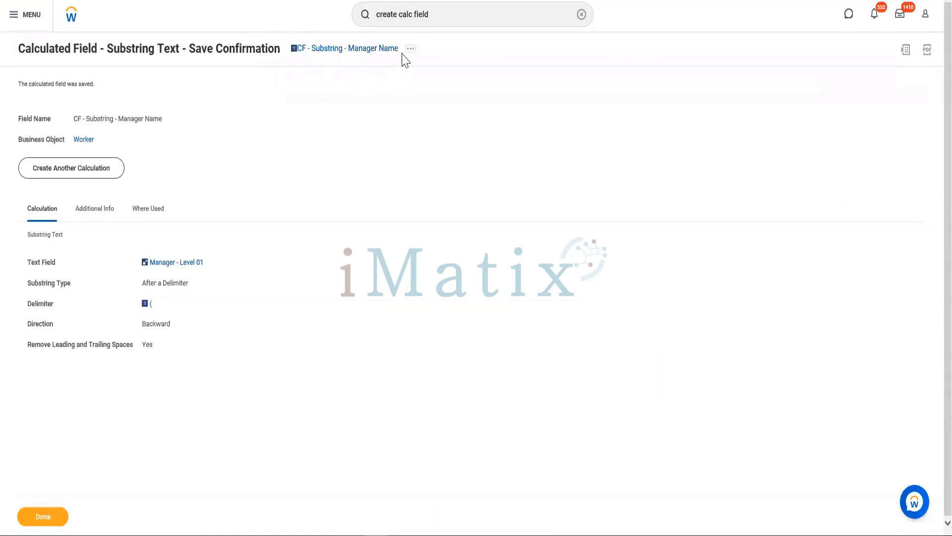
left_click(410, 49)
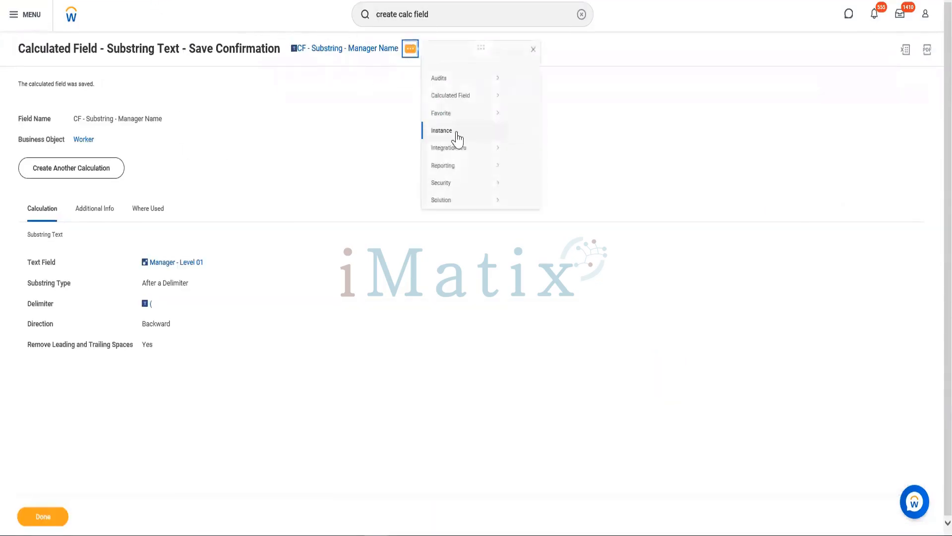
mouse_move(454, 118)
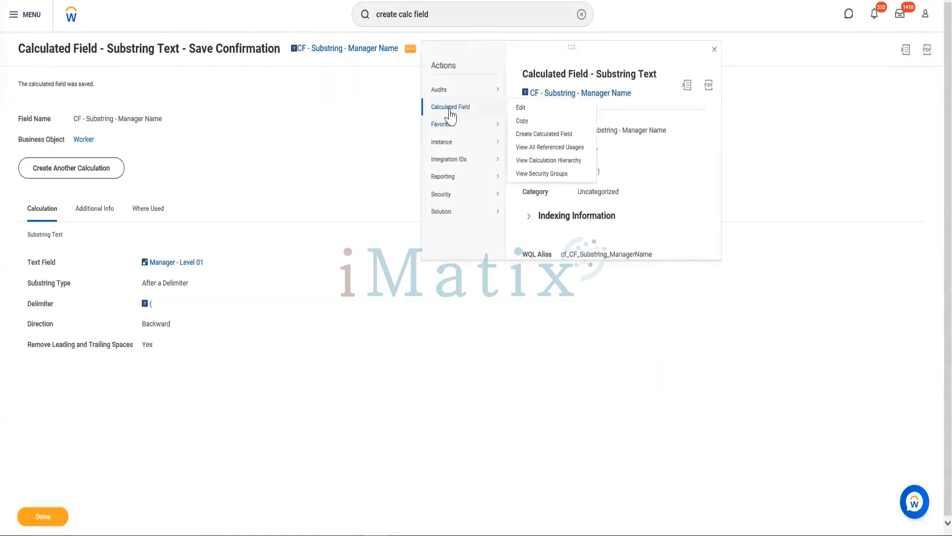
left_click(525, 112)
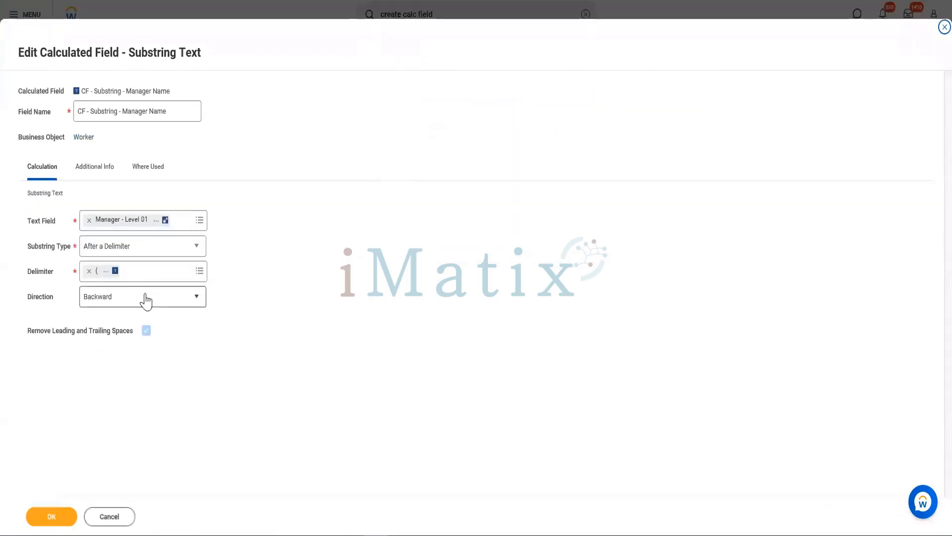
left_click(106, 301)
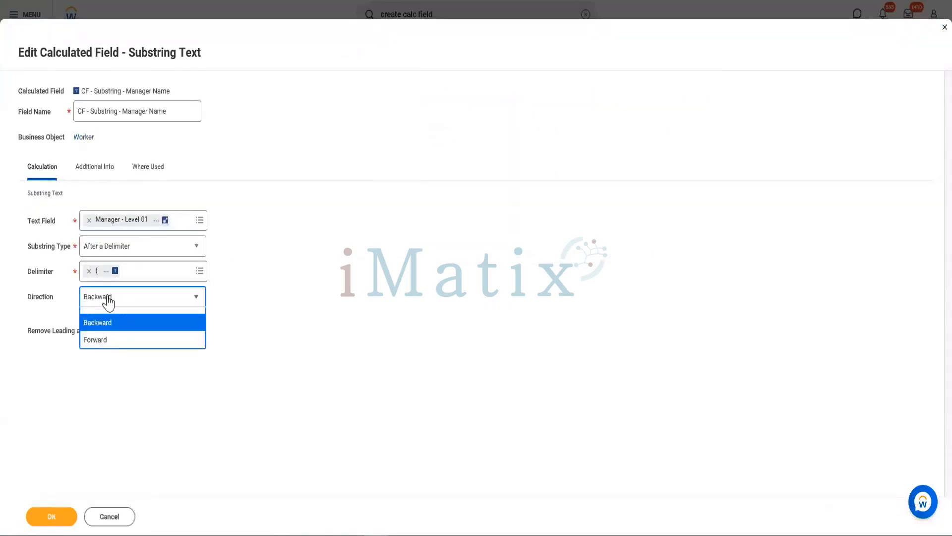
left_click(97, 350)
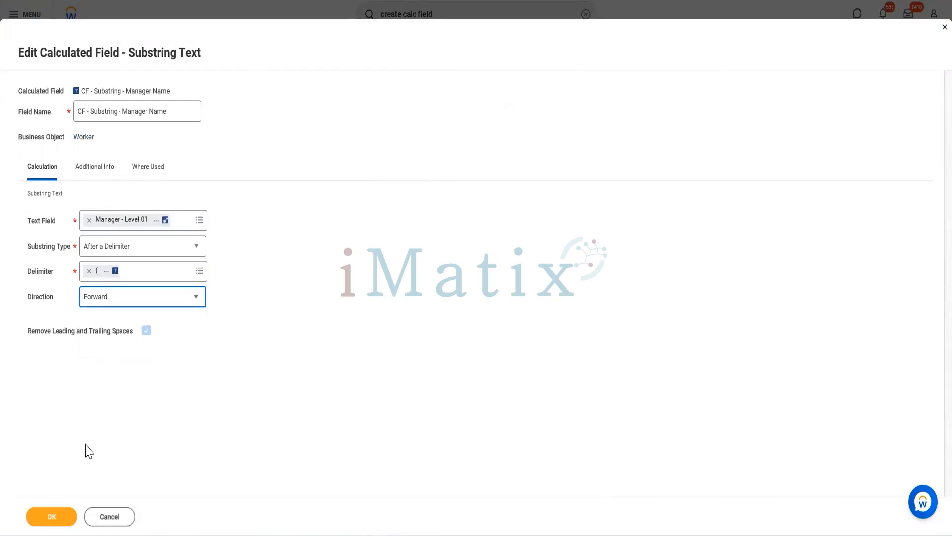
left_click(42, 519)
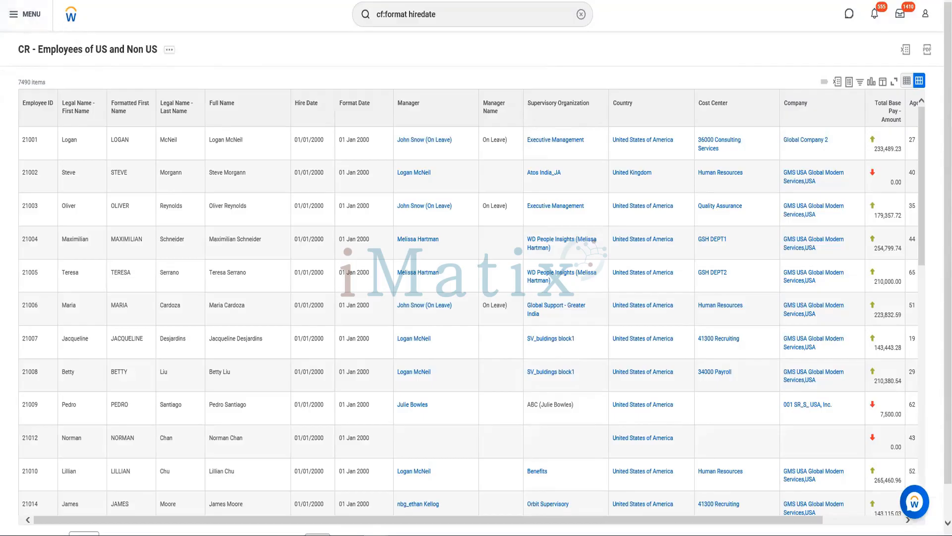
Rerun the CR - Employees of US and Non US report to check the Manager Name column
left_click(170, 54)
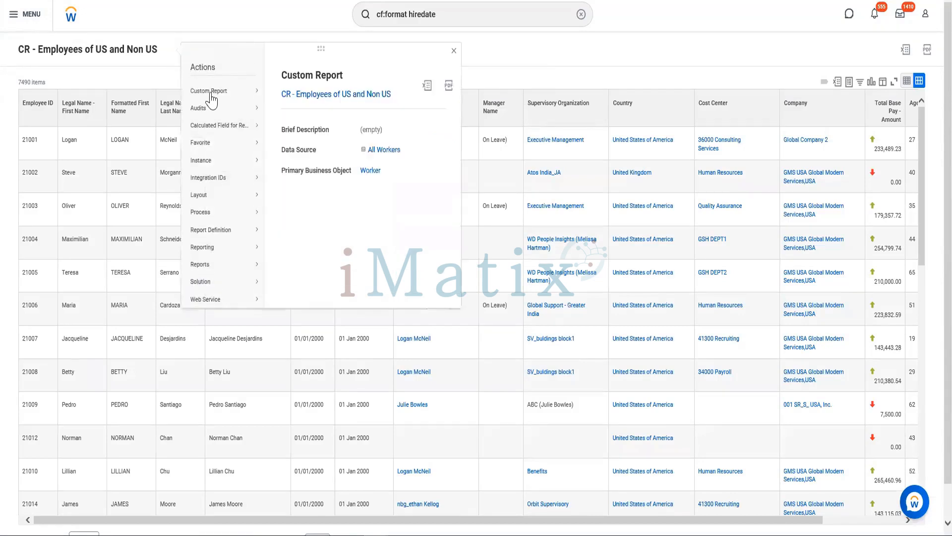
mouse_move(211, 96)
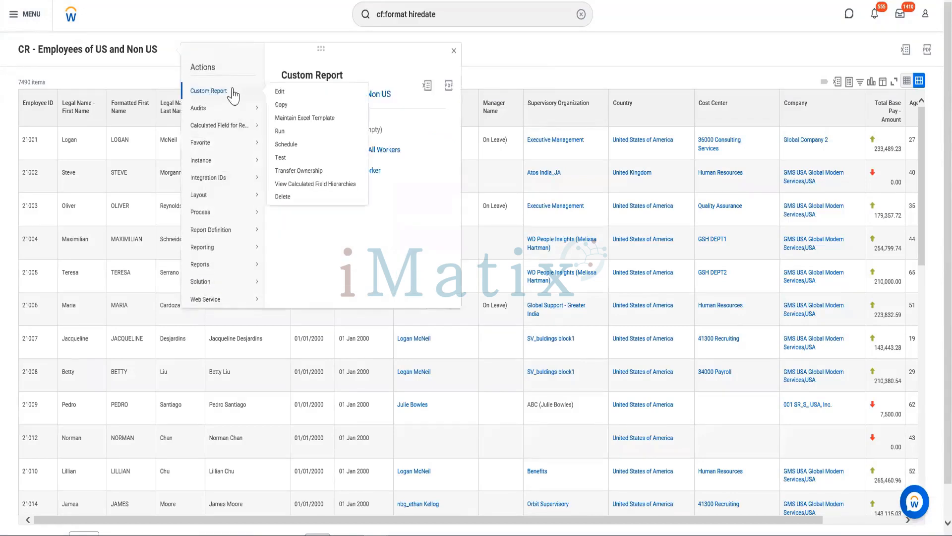
left_click(279, 133)
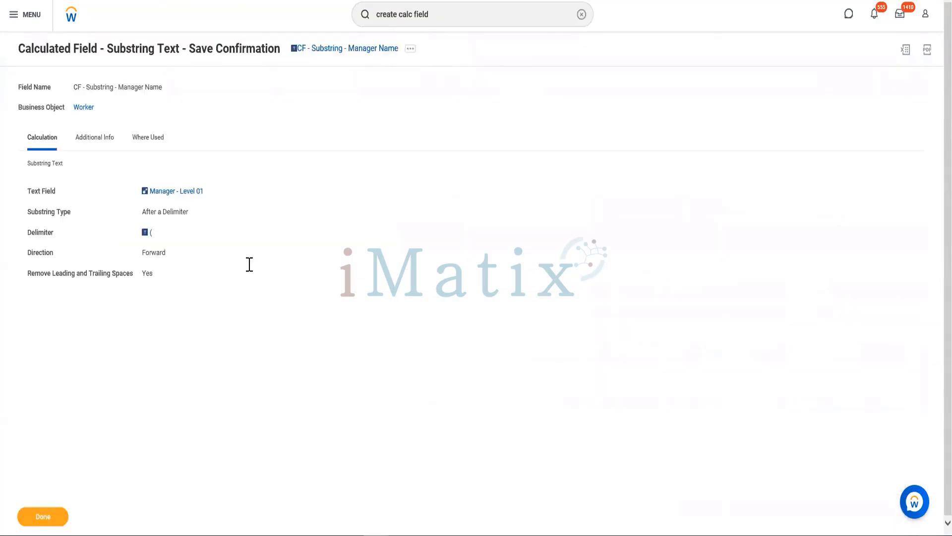
Reopen CF - Substring - Manager Name for editing and set its substring type to Before a Delimiter
left_click(411, 49)
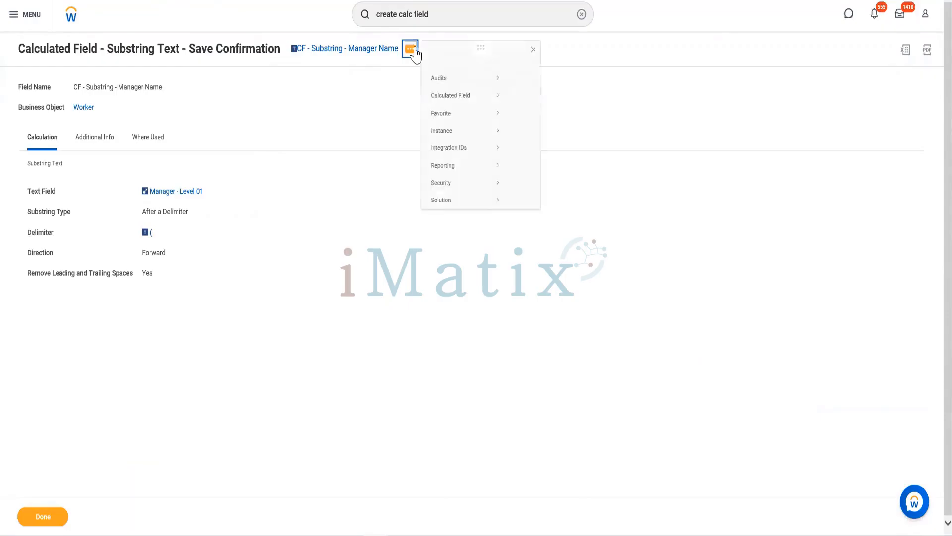
mouse_move(474, 107)
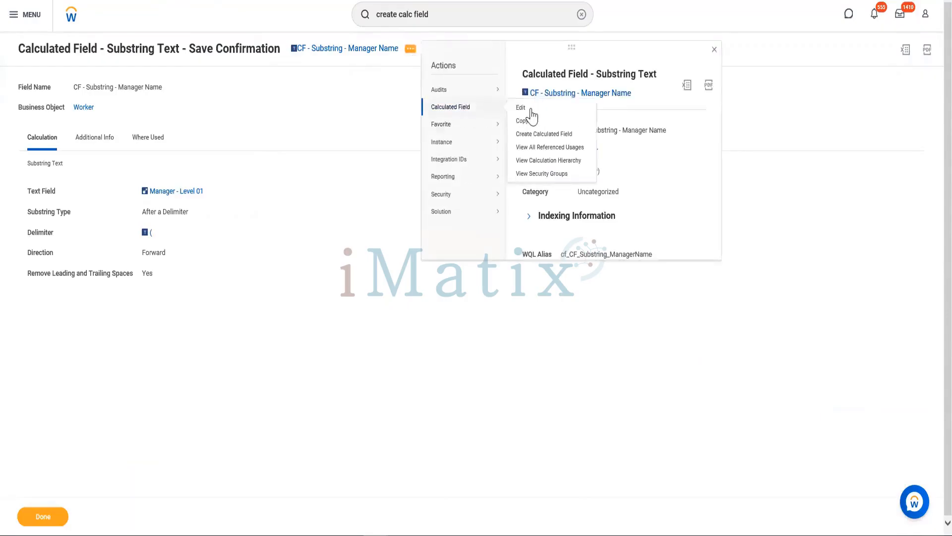
left_click(523, 108)
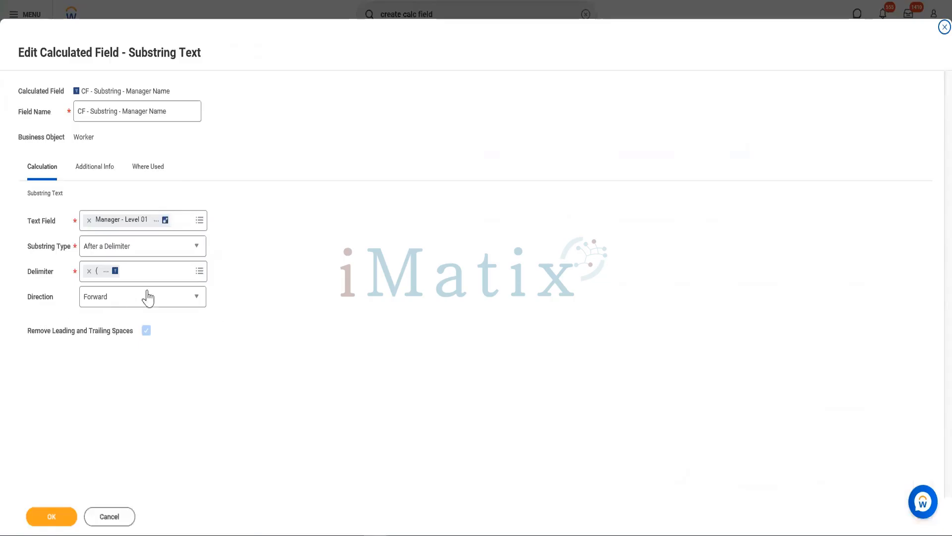
left_click(145, 252)
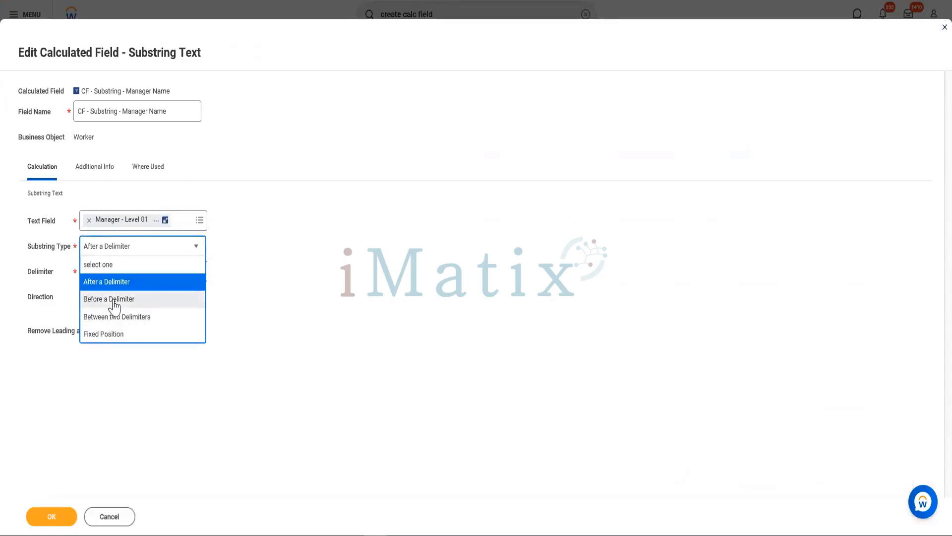
left_click(113, 299)
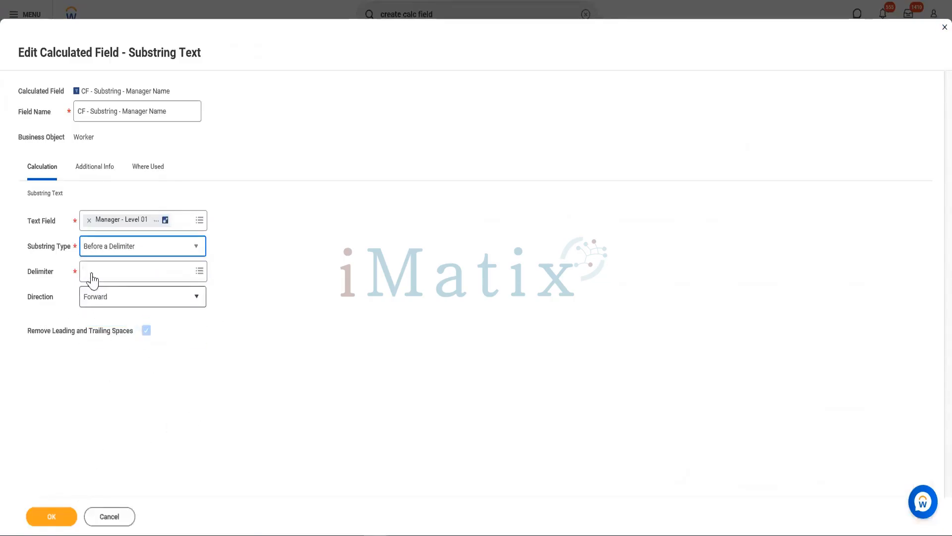
Set the delimiter to the global text field "(" and save the calculated field
left_click(94, 271)
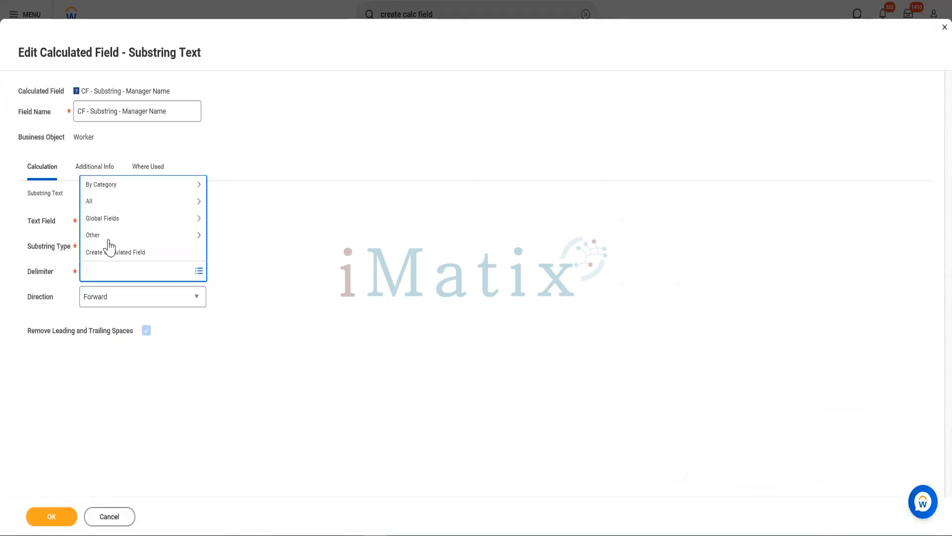
left_click(108, 237)
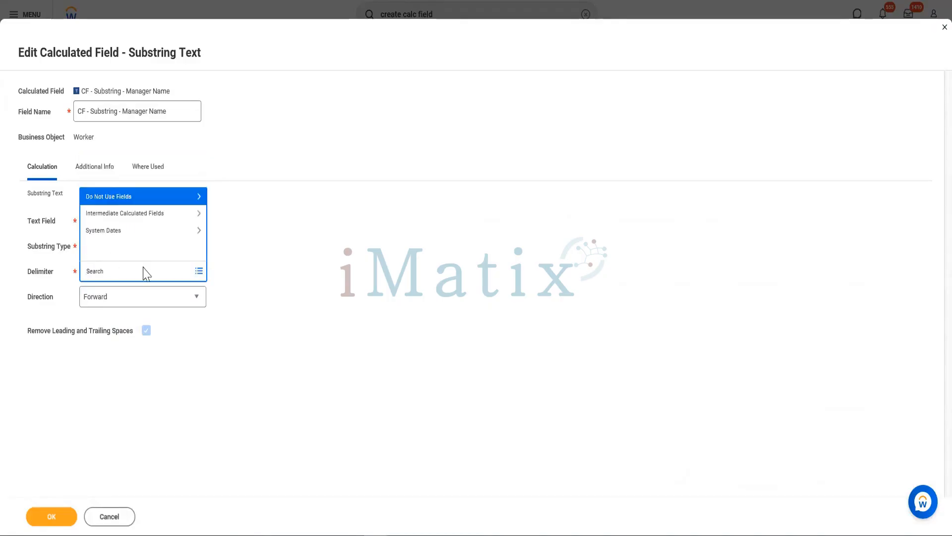
left_click(146, 331)
left_click(88, 200)
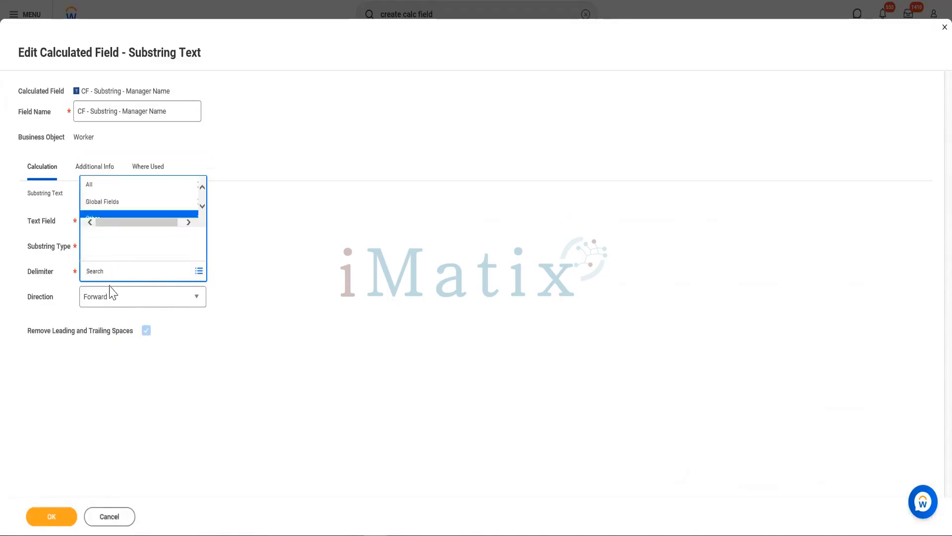
left_click(106, 218)
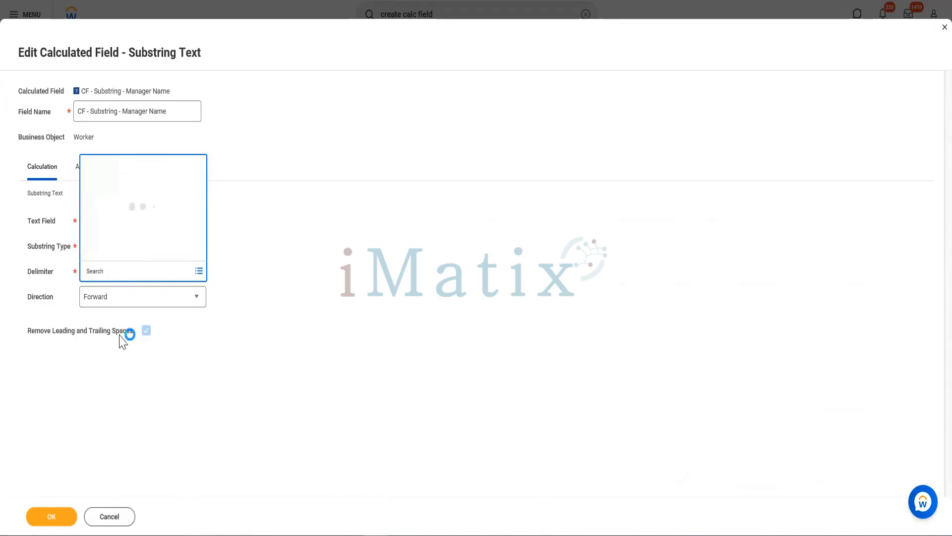
left_click(100, 258)
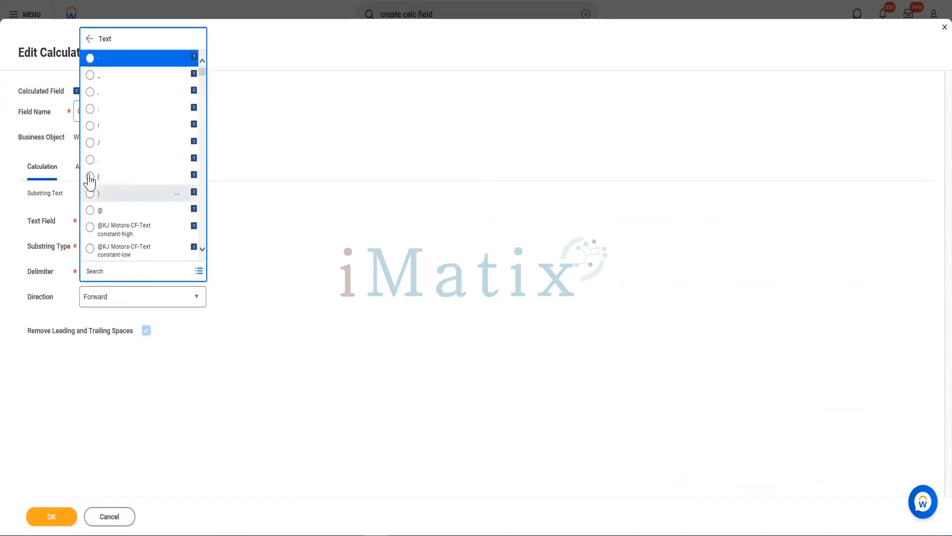
left_click(90, 176)
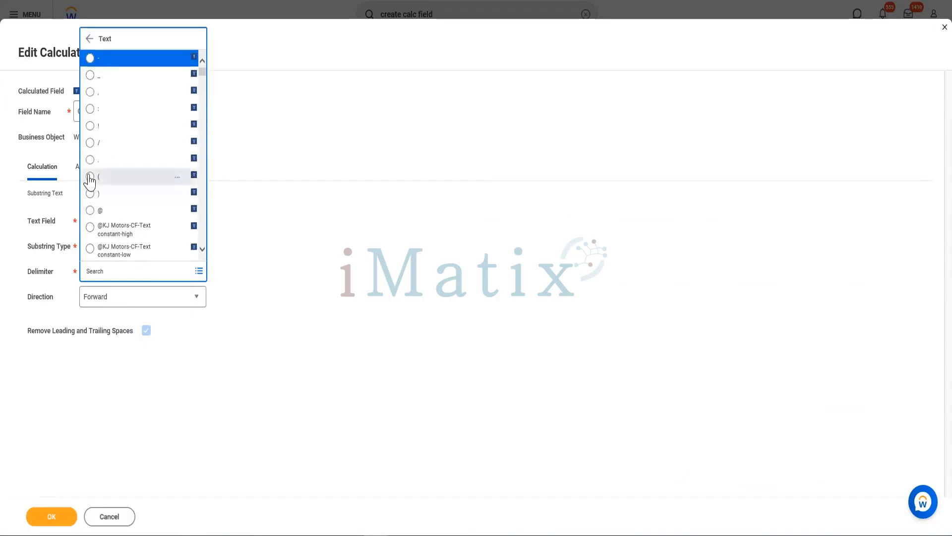
left_click(45, 518)
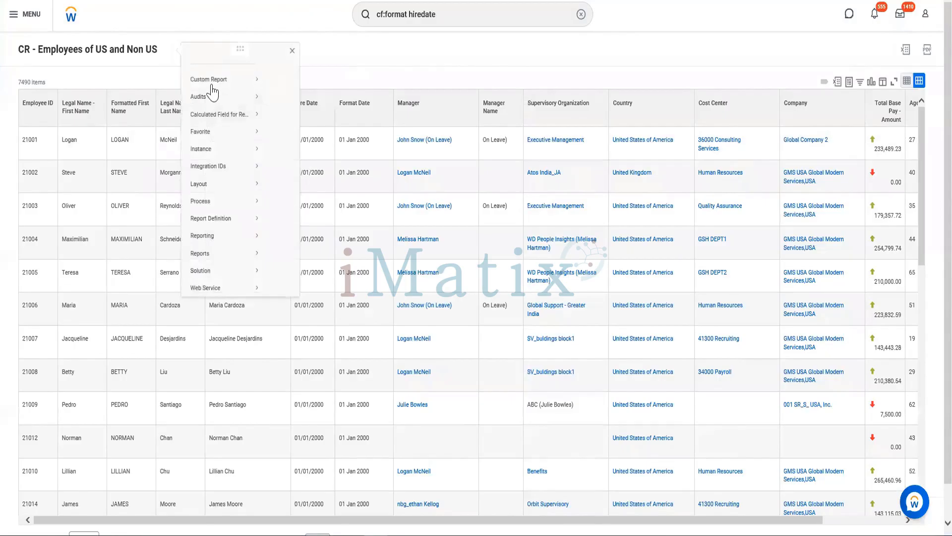
Run the CR - Employees of US and Non US report again and compare the Manager and Manager Name columns
mouse_move(206, 91)
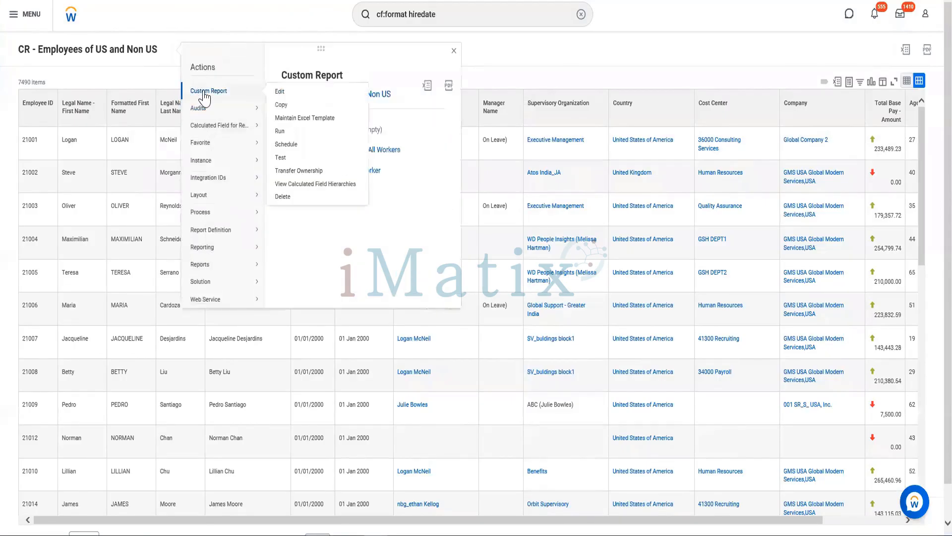
left_click(280, 132)
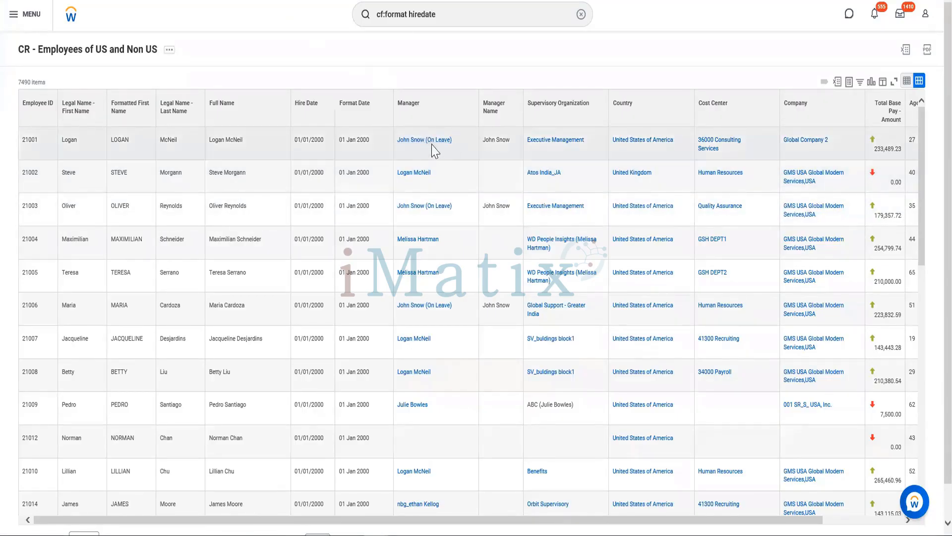
mouse_move(433, 142)
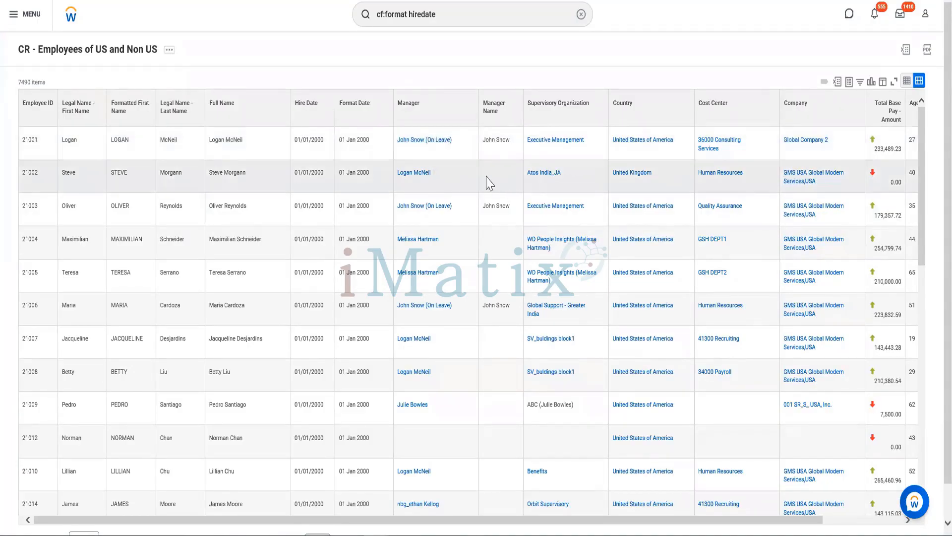
left_click(494, 184)
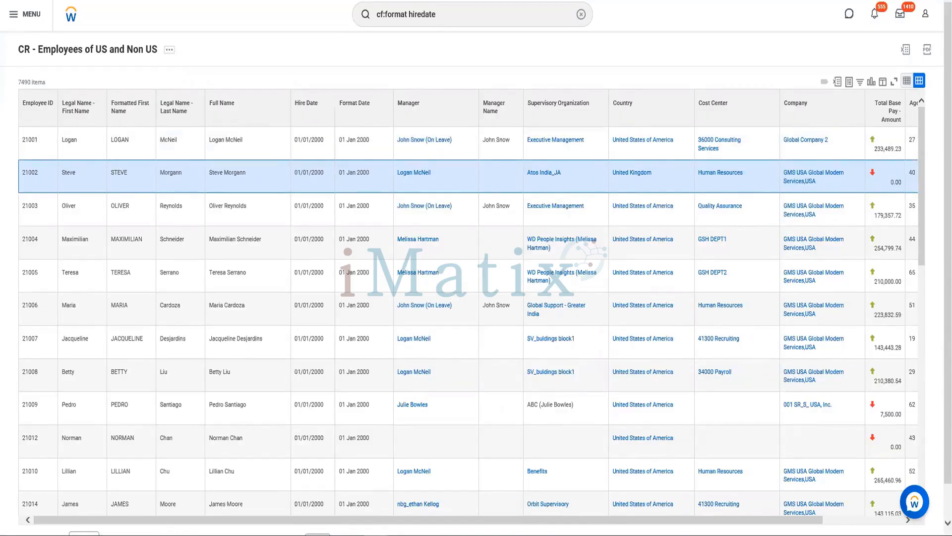
Select the existing query text in the global search for replacement
left_click(348, 21)
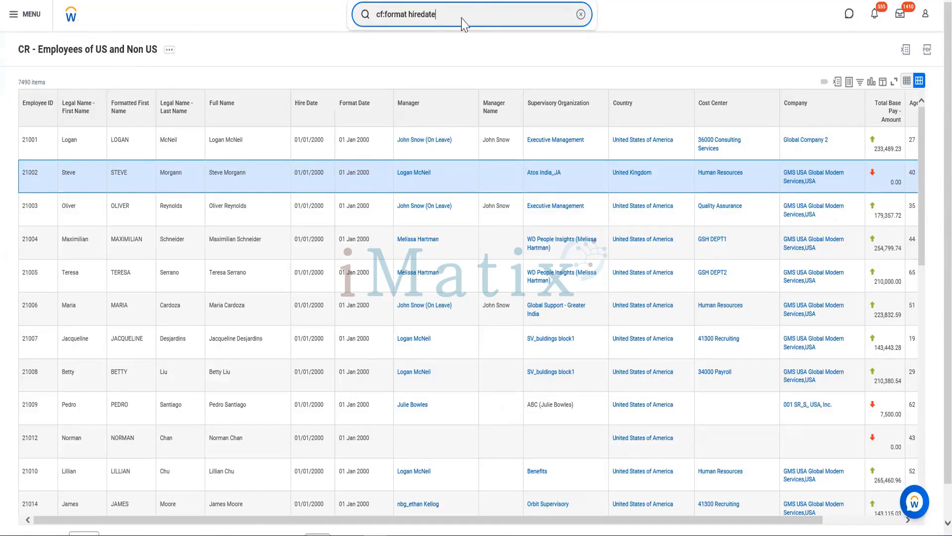
left_click_drag(464, 14, 364, 30)
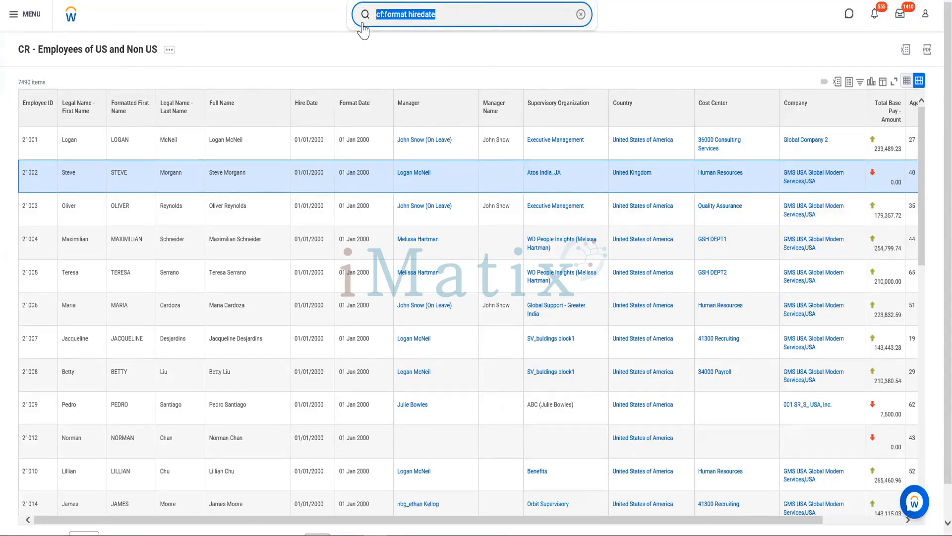